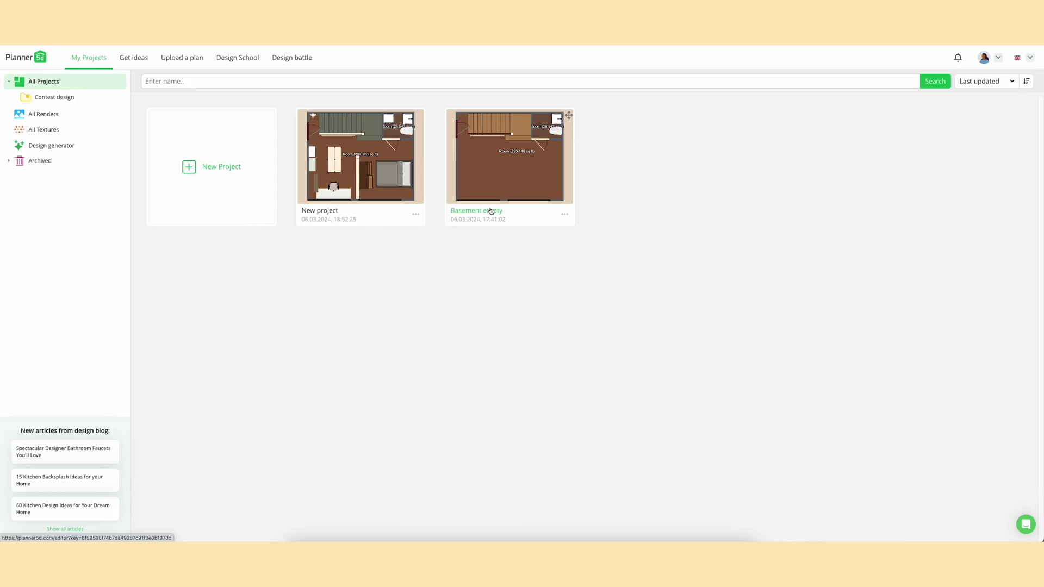
Create a new project from the Bedroom template.
left_click(227, 180)
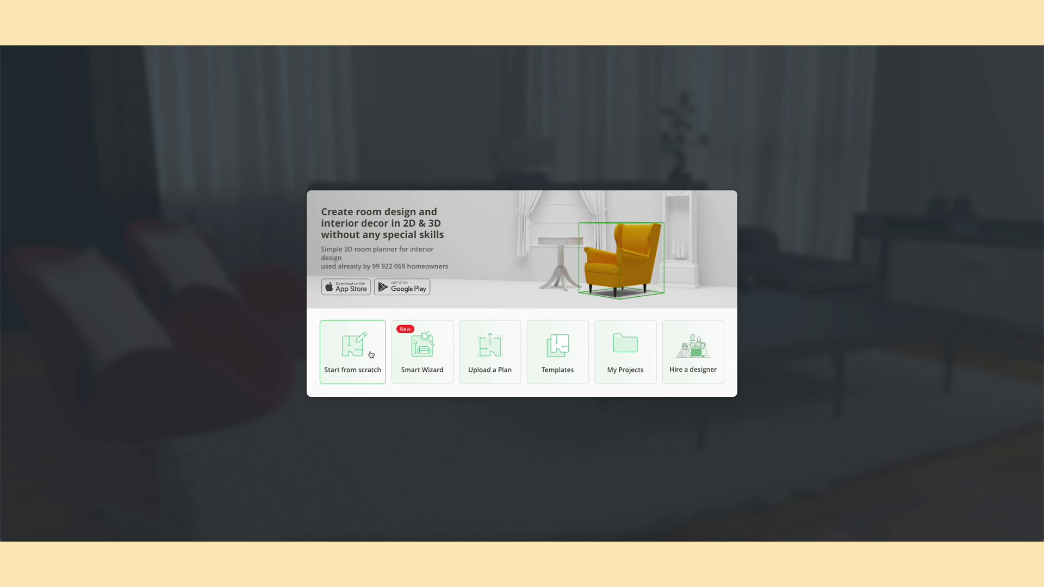
left_click(569, 354)
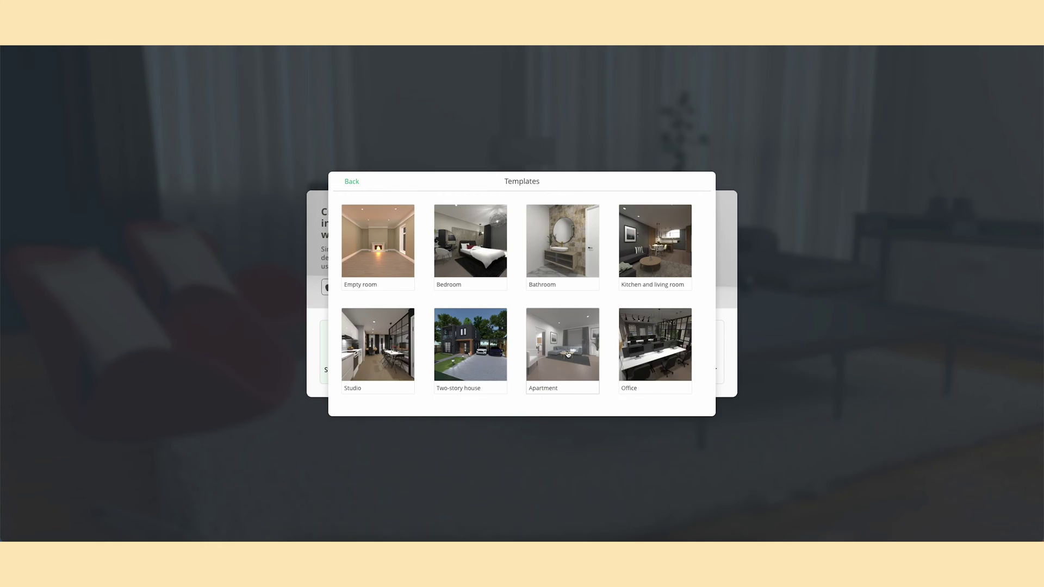
left_click(461, 265)
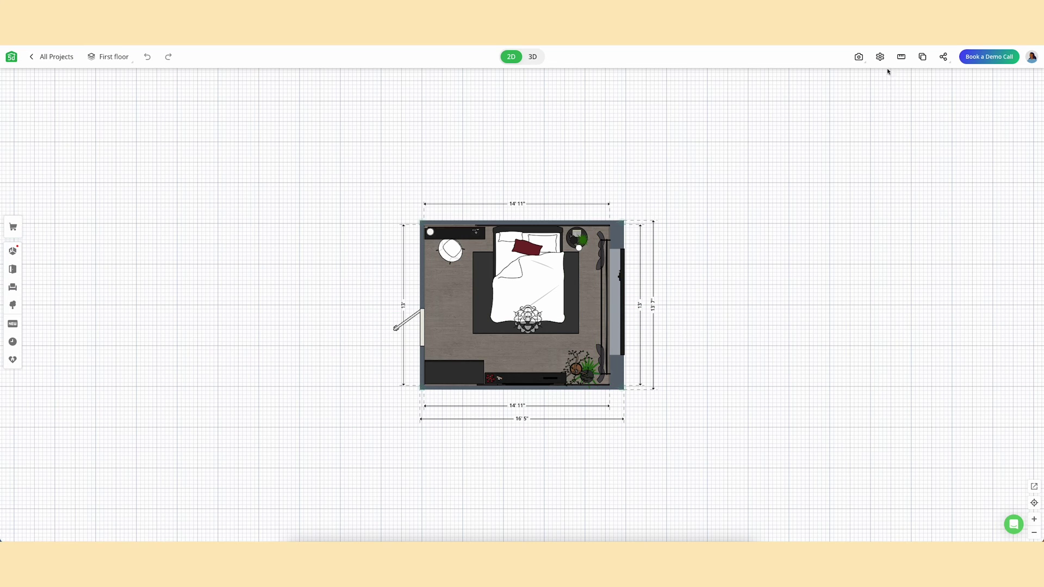
Return to the project list, start a new project from scratch, and add a ruler to the plan.
left_click(43, 58)
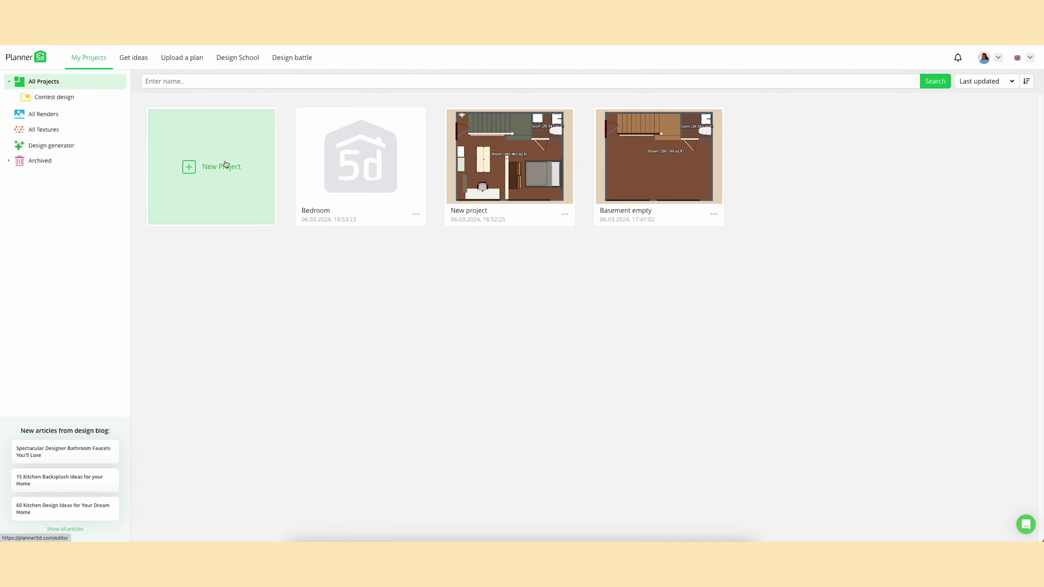
left_click(226, 165)
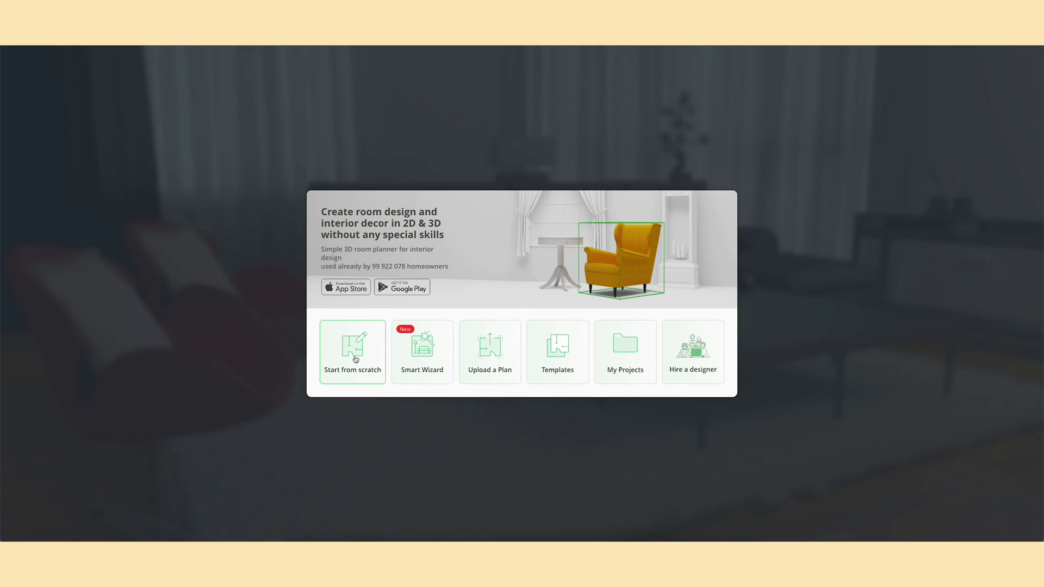
left_click(356, 359)
left_click(903, 58)
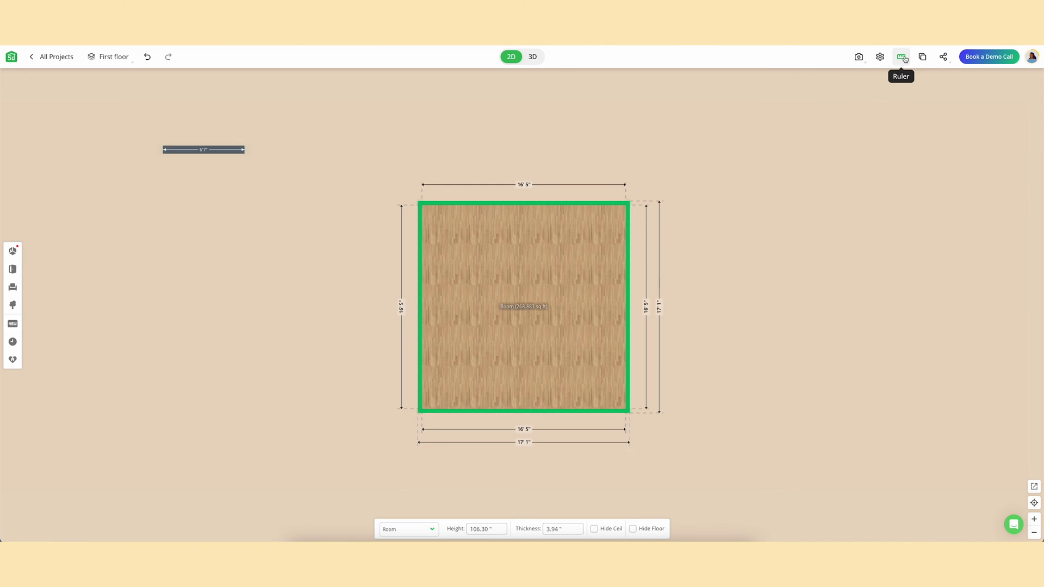
Change the plan's background to plain white in the project settings, after trying the grid pattern.
left_click(880, 56)
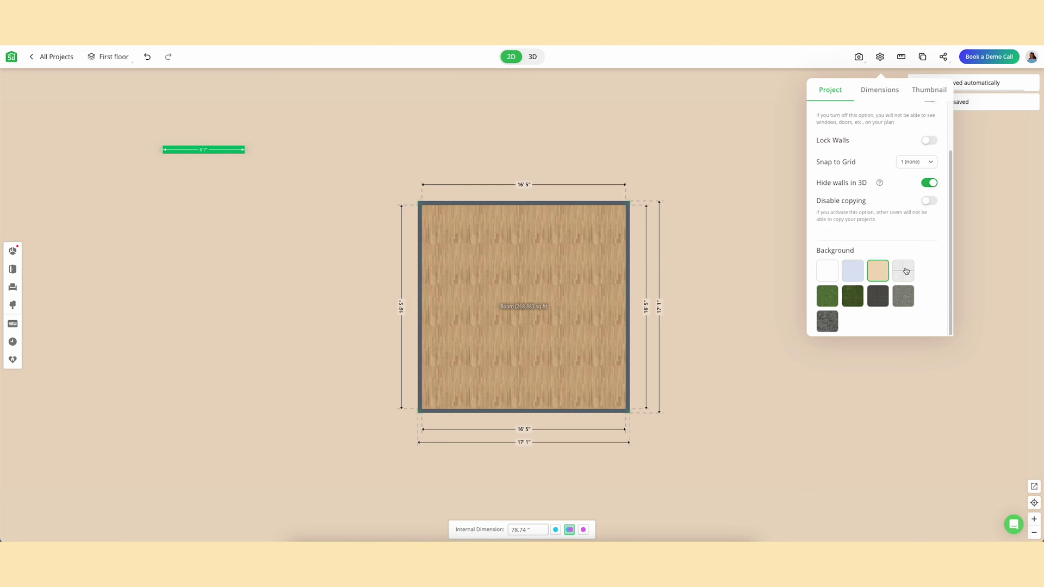
left_click(904, 270)
left_click(829, 274)
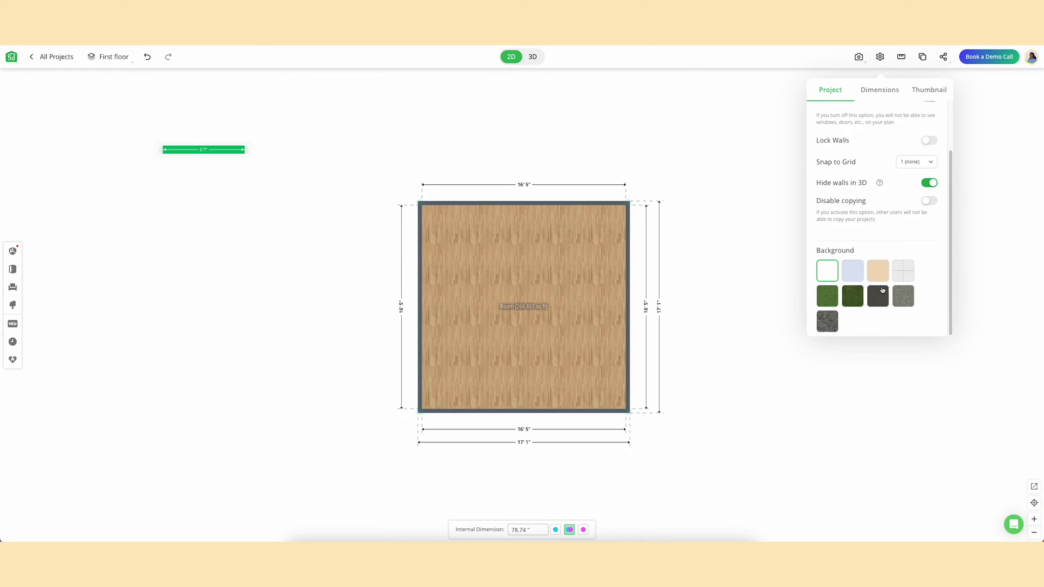
scroll(892, 122, "up", 1)
left_click(752, 295)
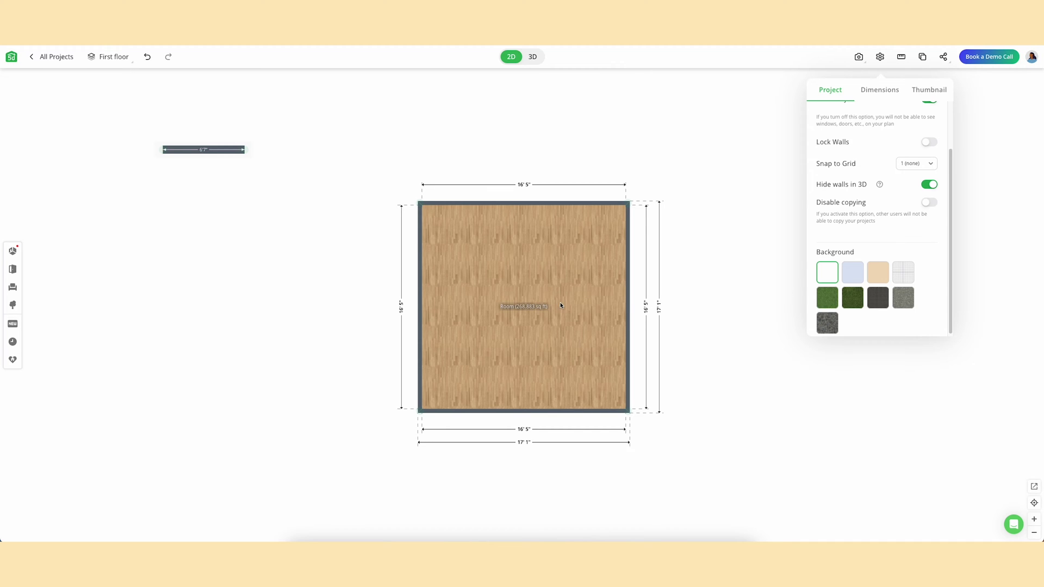
Draw walls for an inner room about 9'2" deep in the lower-right corner of the square room.
left_click(13, 269)
left_click(54, 136)
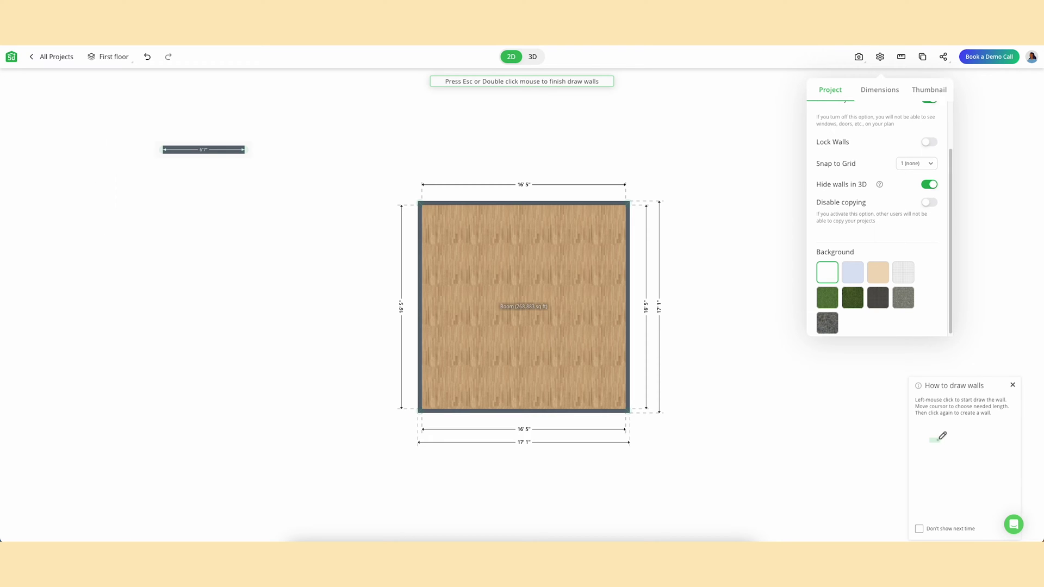
left_click(628, 411)
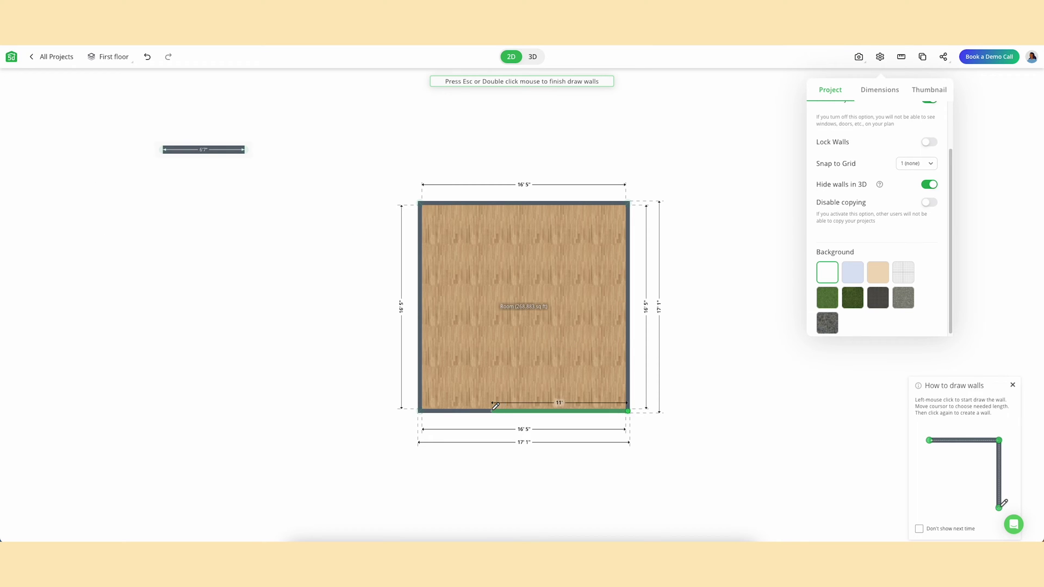
left_click(523, 411)
left_click(523, 298)
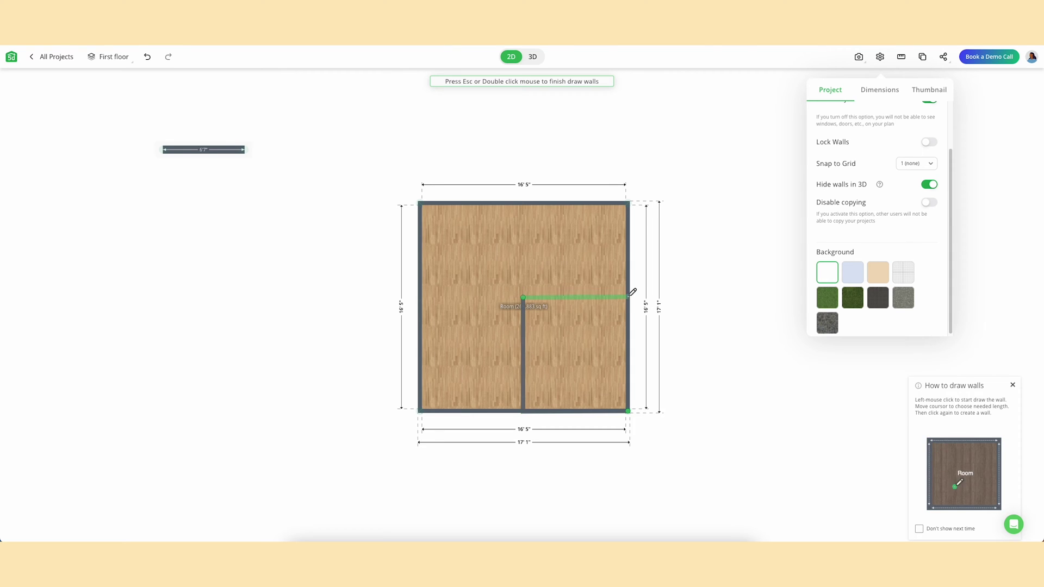
left_click(629, 298)
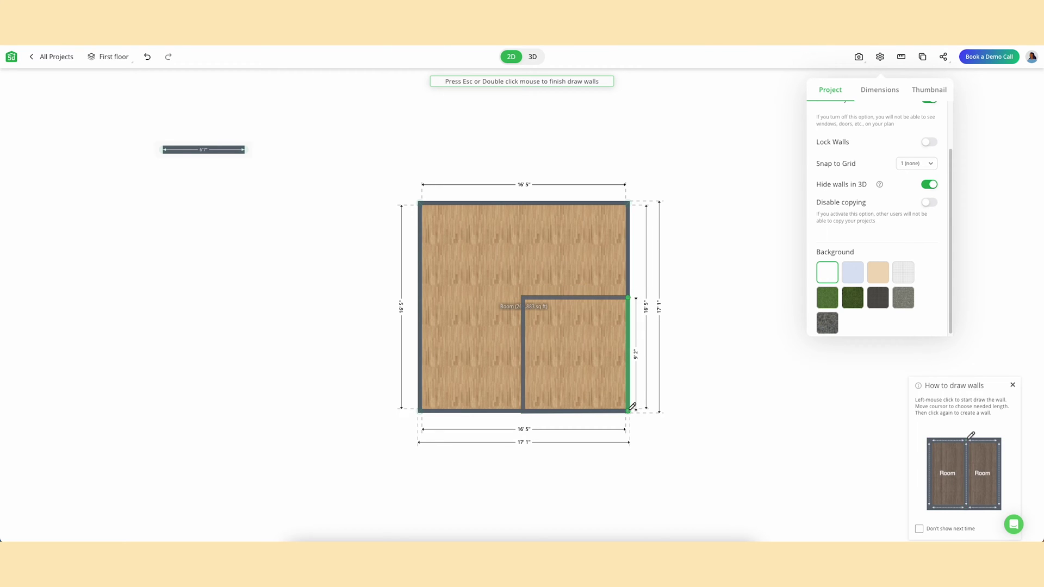
double_click(631, 408)
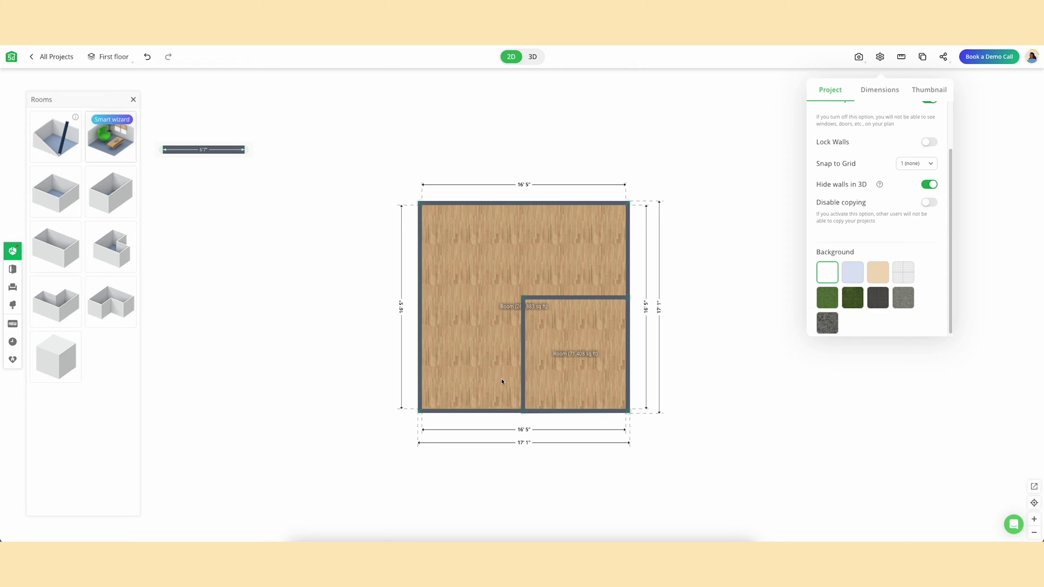
Draw walls for a narrow closet about 4'9" deep in the lower-left corner of the inner room.
left_click(56, 135)
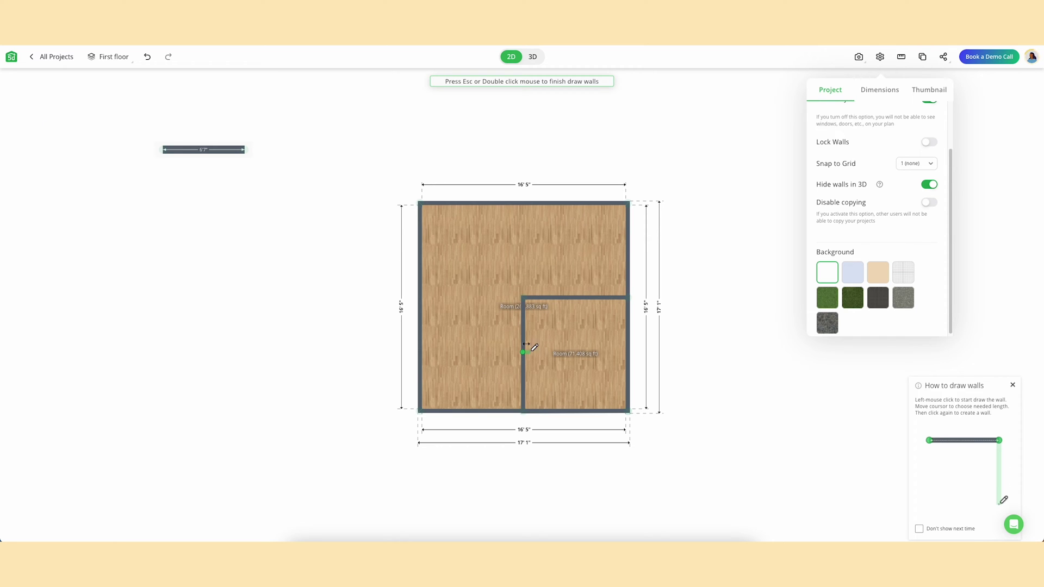
left_click(523, 352)
left_click(552, 353)
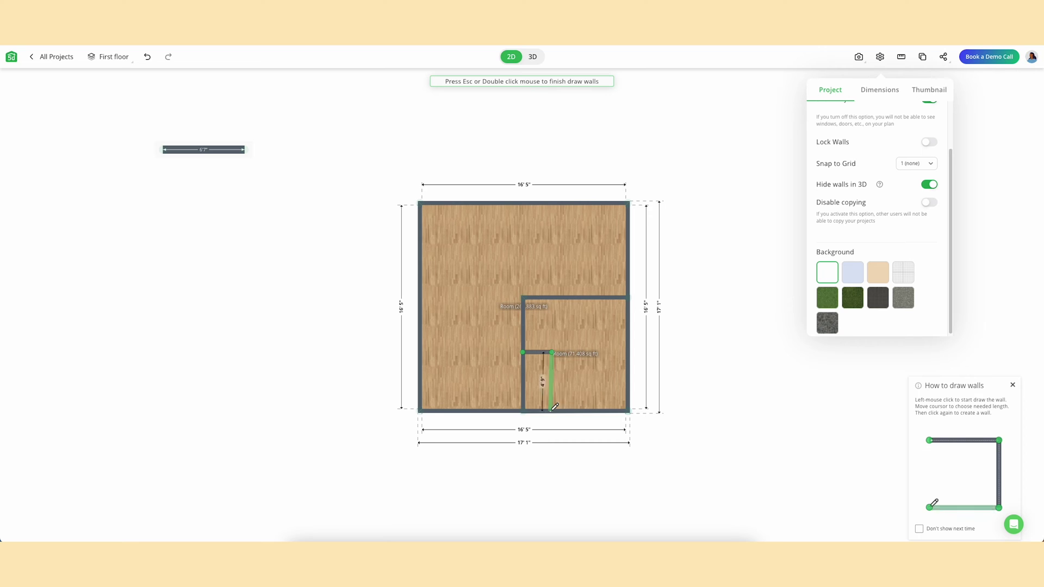
left_click(551, 412)
left_click(524, 411)
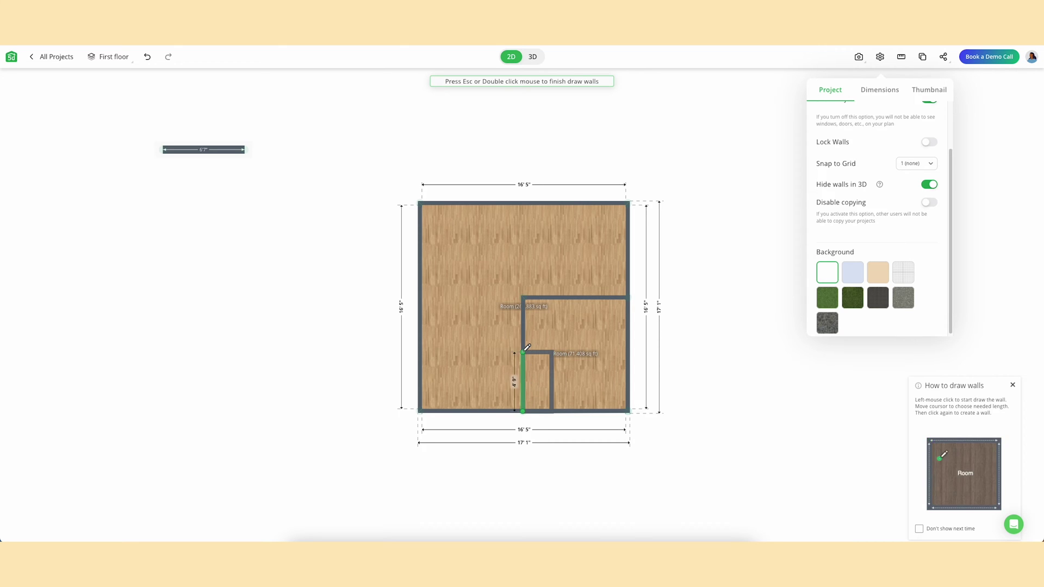
key("Escape")
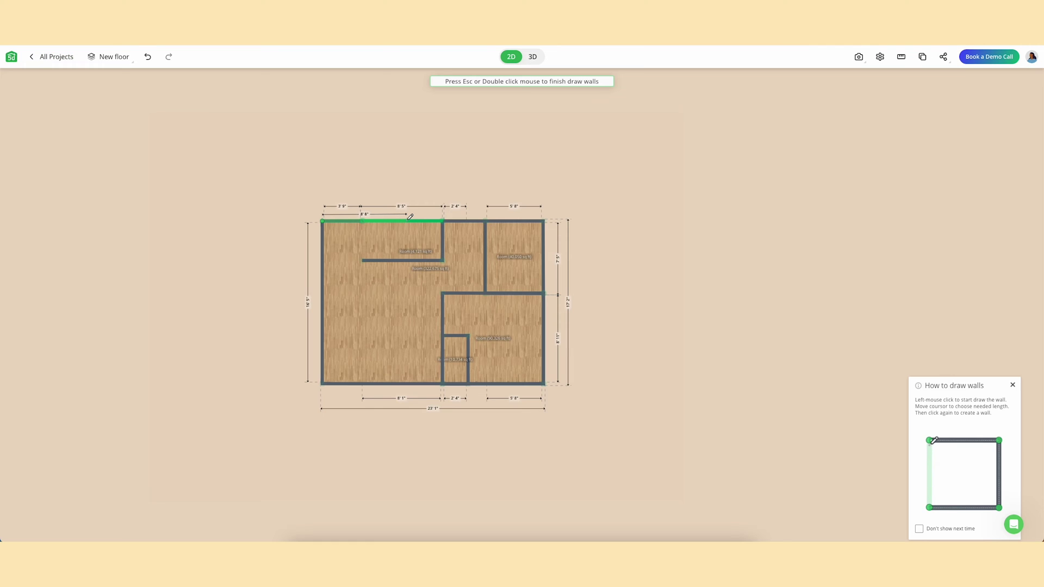
Draw an adjoining room about 8'4" by 13'1" outside the plan's upper-left wall.
left_click(407, 220)
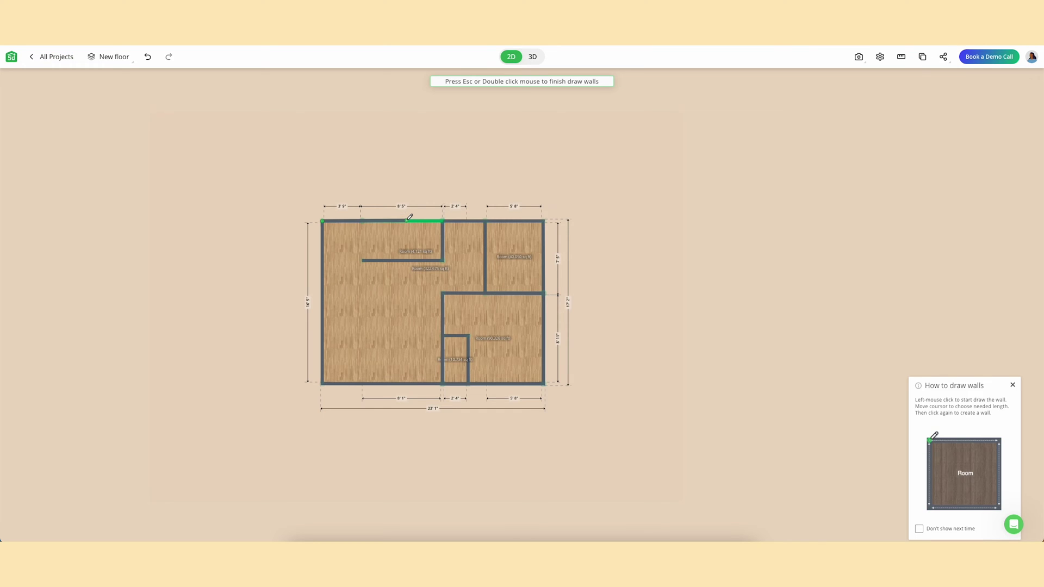
left_click(407, 89)
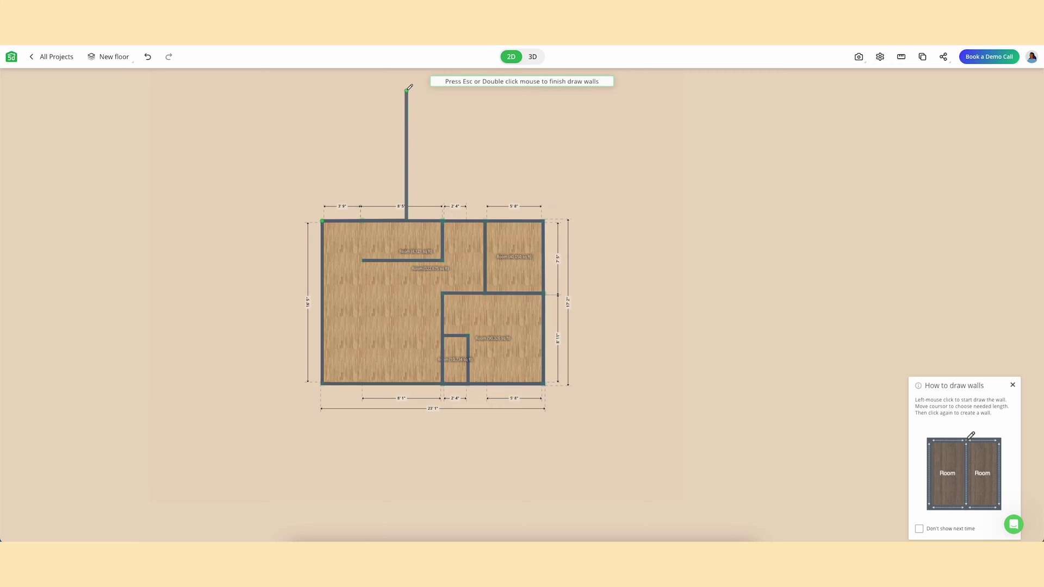
left_click(322, 89)
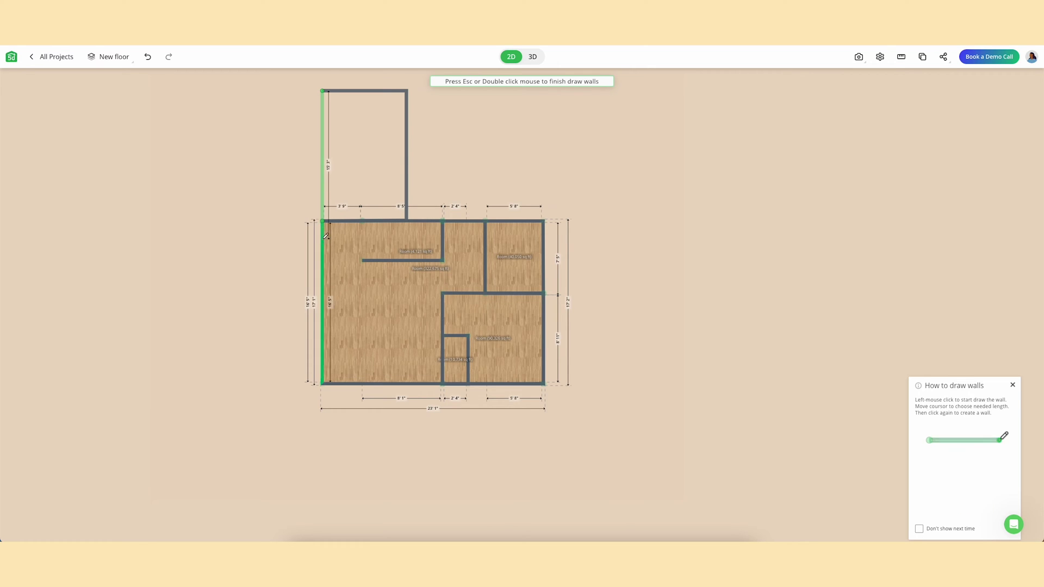
double_click(323, 221)
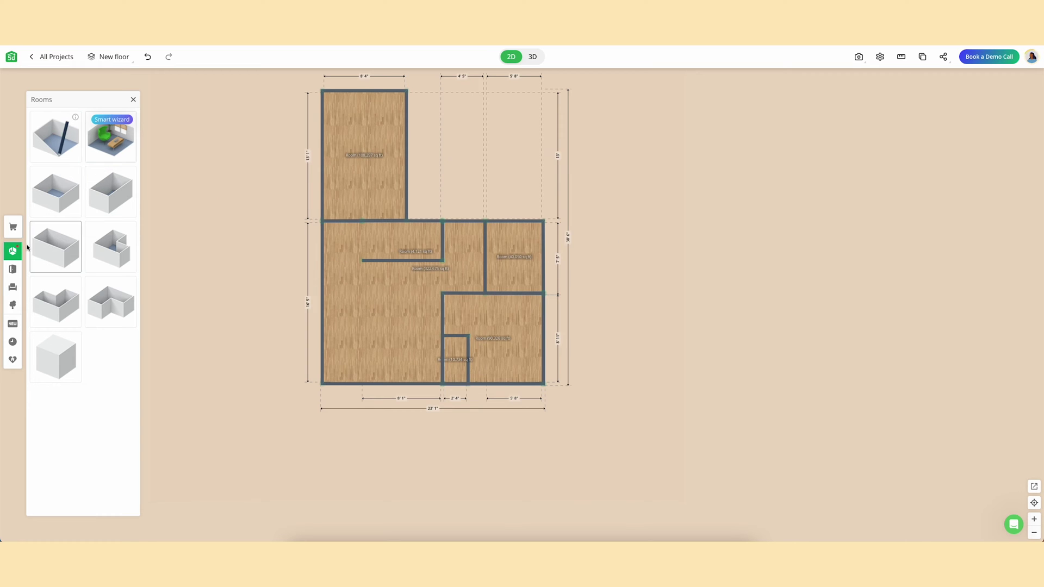
Place the plain rectangular arch in the wall between the adjoining room and the main room.
left_click(13, 269)
left_click(71, 151)
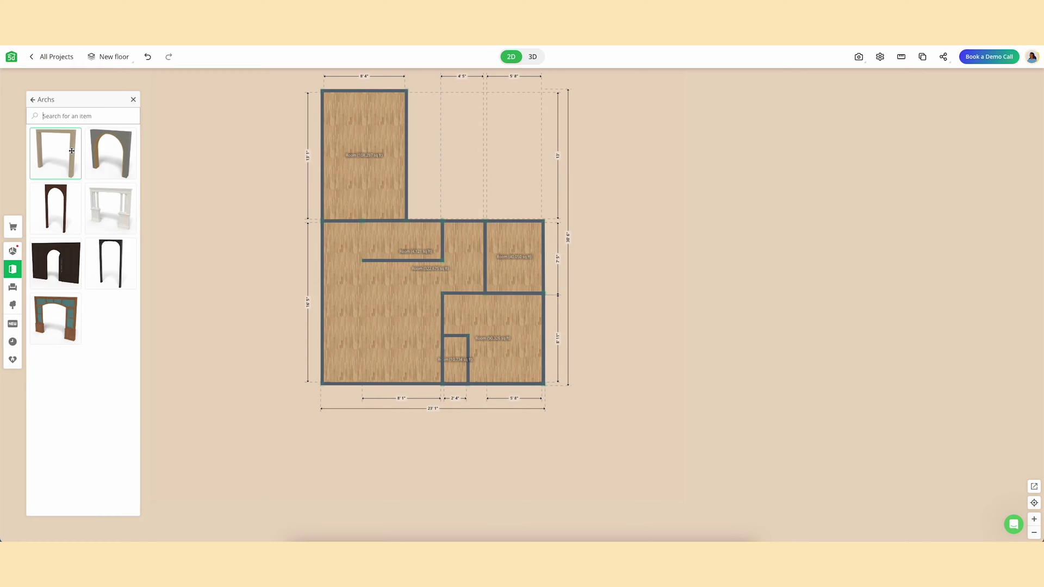
left_click_drag(57, 152, 286, 167)
left_click(437, 240)
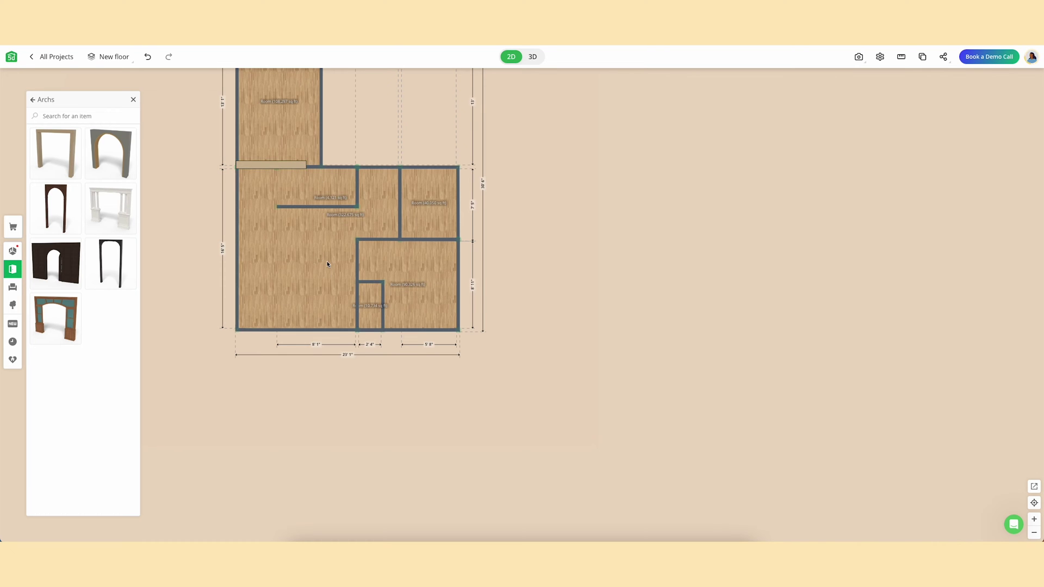
Set the arch's width to 40 inches and shift it along the wall toward the outer corner.
left_click(267, 165)
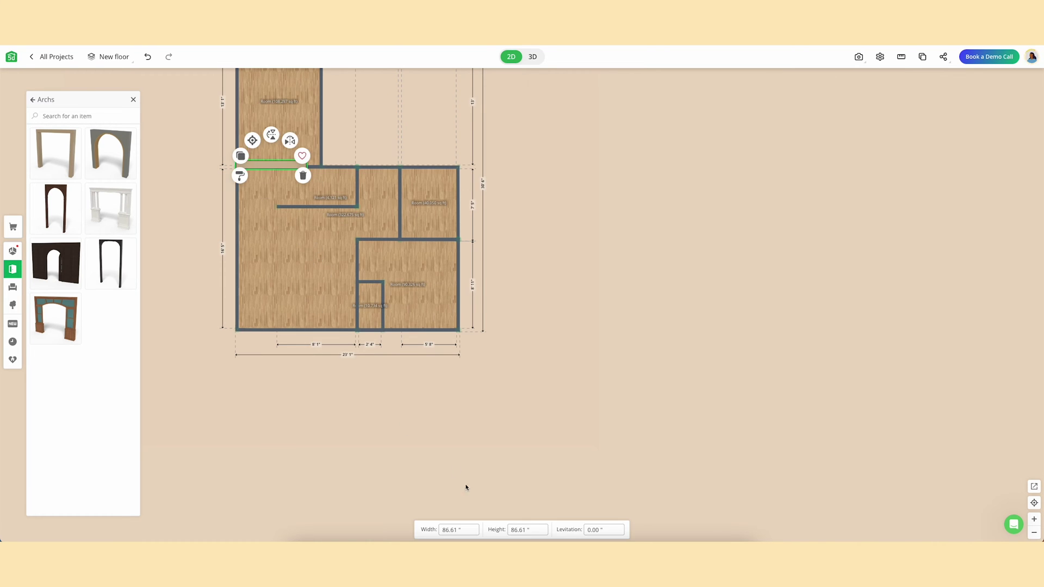
double_click(461, 531)
type("0")
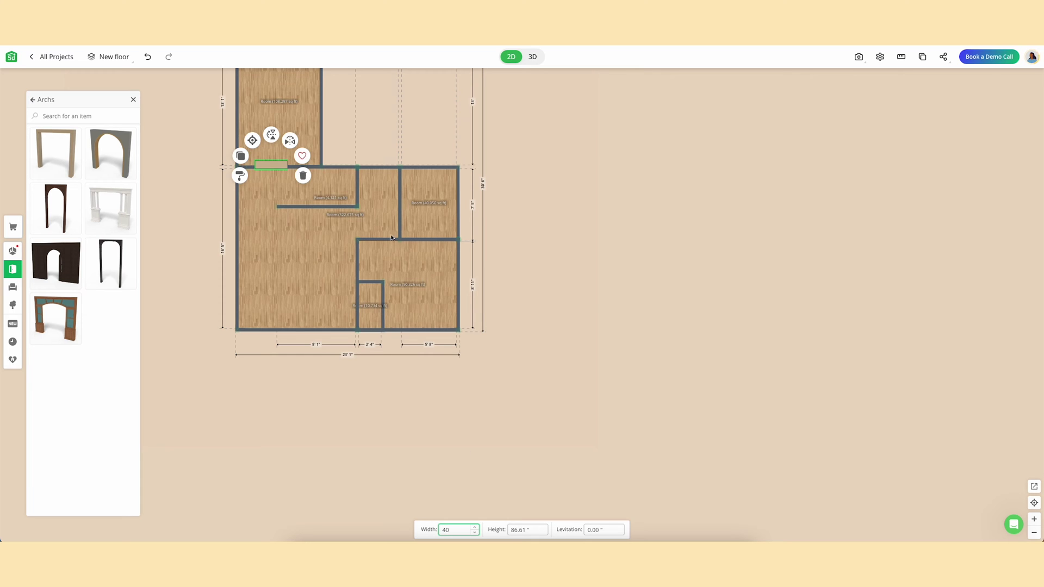
left_click_drag(270, 165, 257, 163)
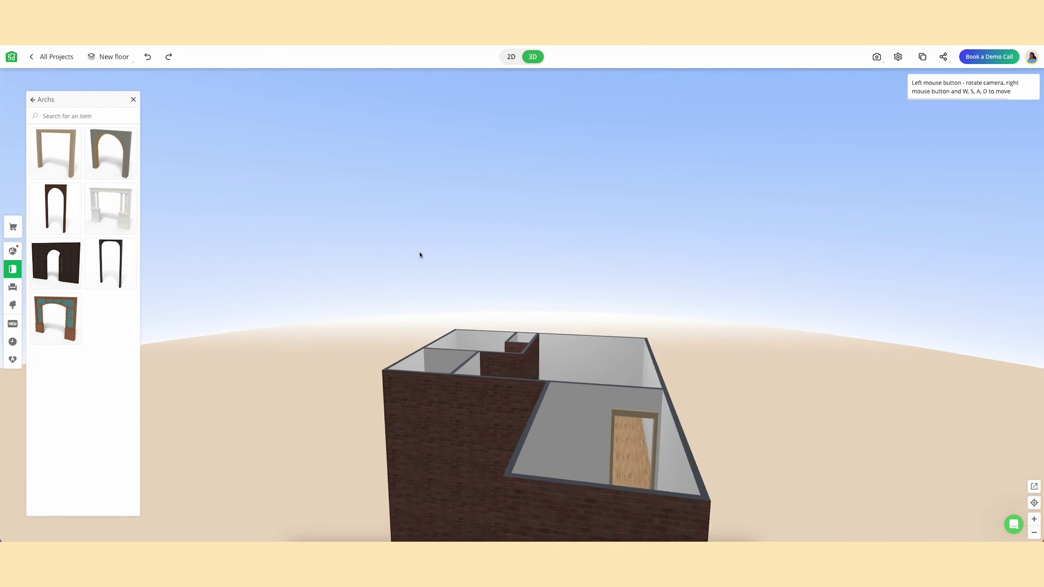
left_click(628, 425)
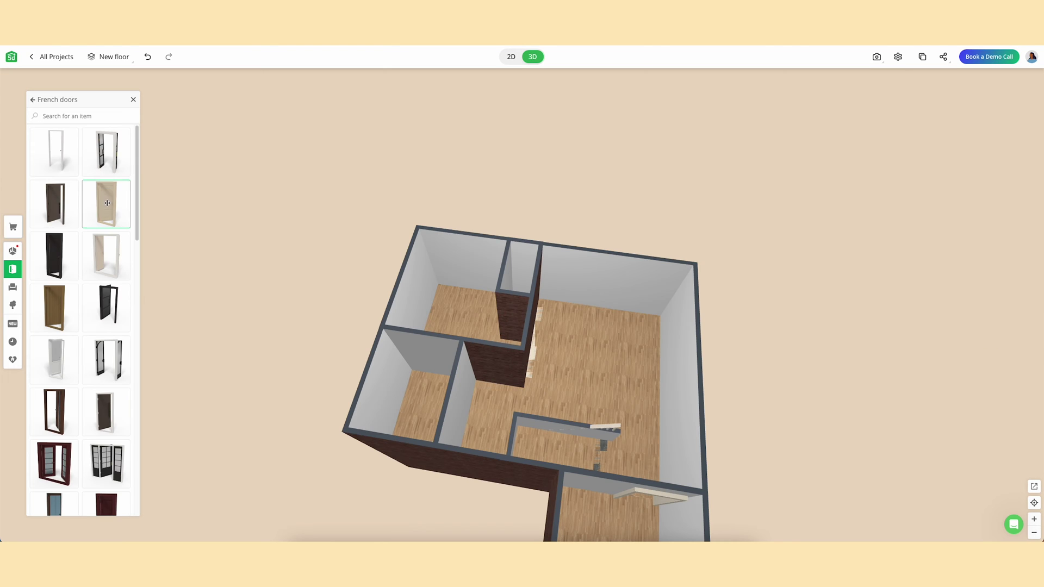
Place the beige French door in the short hallway wall of the room with the closet and flip it horizontally.
left_click_drag(106, 203, 520, 376)
left_click(519, 377)
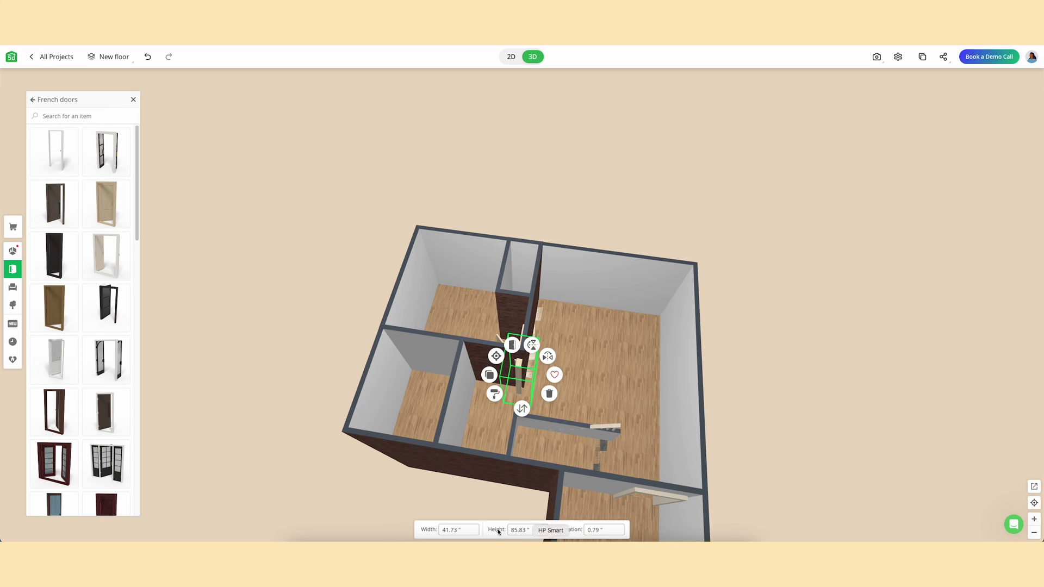
left_click_drag(522, 381, 498, 388)
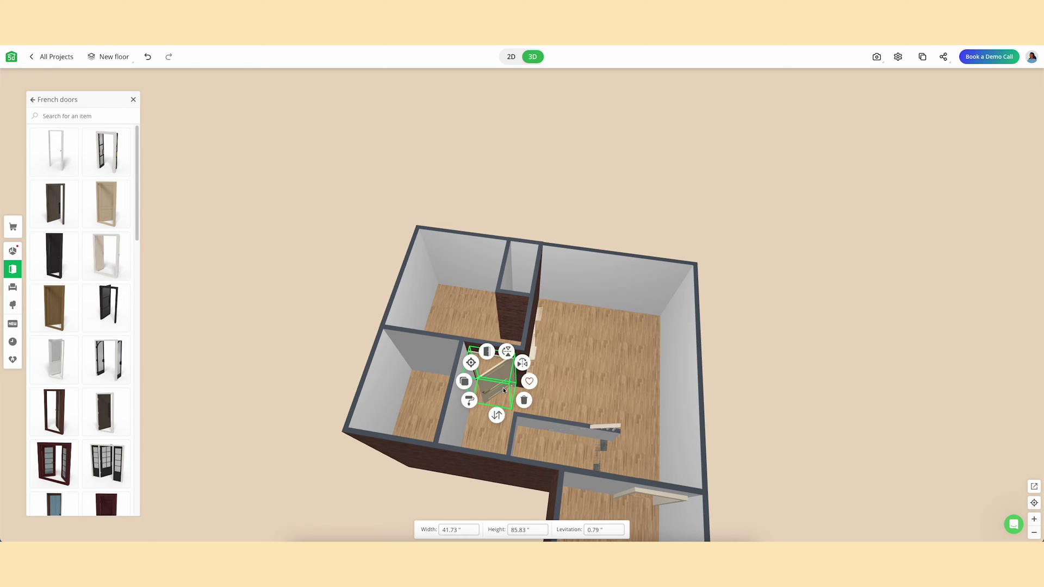
left_click(507, 352)
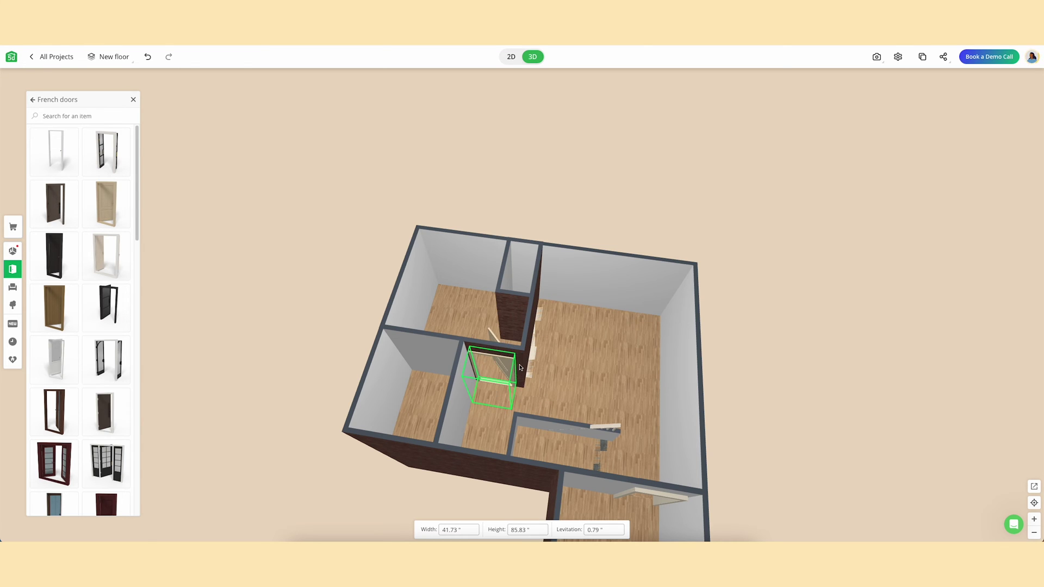
left_click_drag(426, 453, 517, 414)
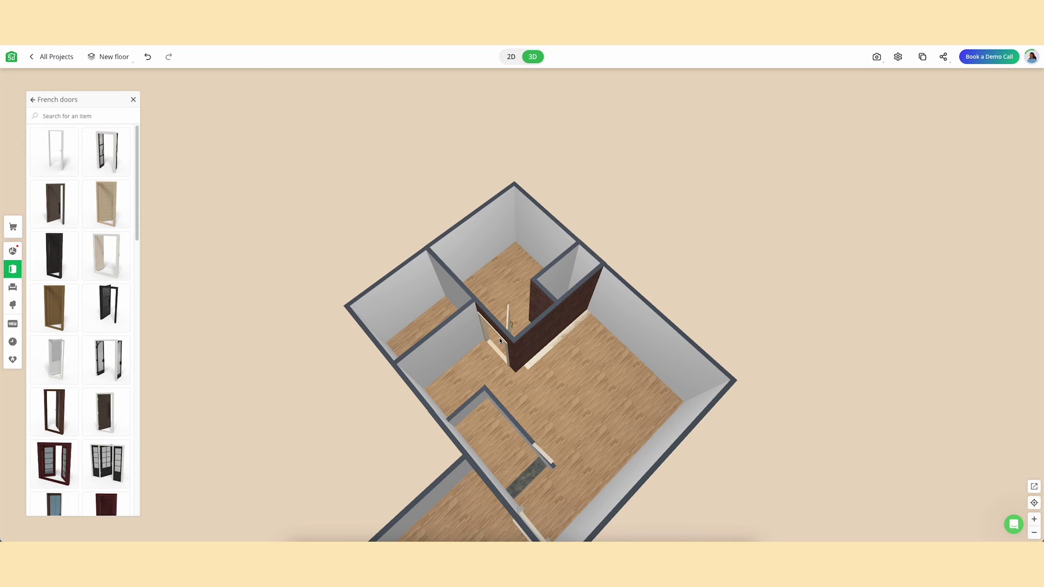
left_click(498, 348)
left_click(471, 370)
left_click(37, 223)
left_click(492, 370)
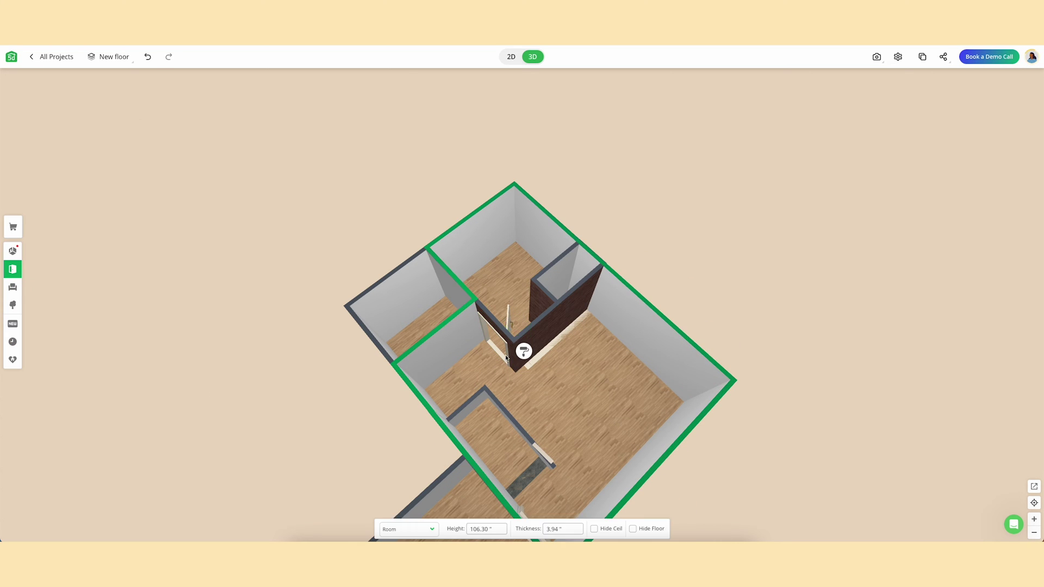
Duplicate the hallway French door and move the copy into the wall between the hallway and the small corner room.
left_click(506, 358)
left_click(506, 323)
left_click(499, 348)
left_click(499, 351)
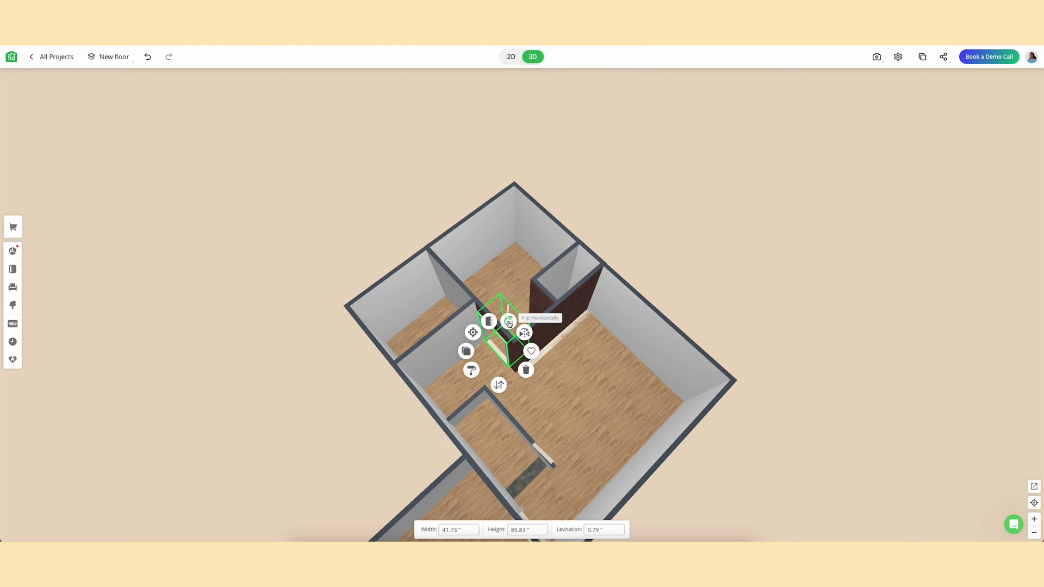
left_click(466, 351)
left_click_drag(502, 347, 504, 317)
left_click(506, 342)
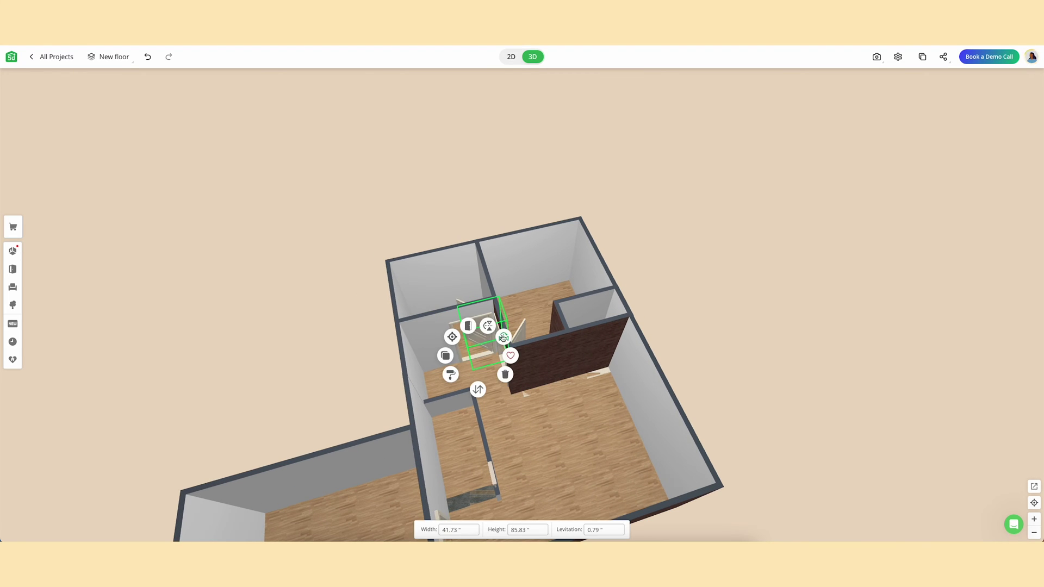
Flip the copied French door of the small corner room so it swings into the hallway.
left_click(487, 339)
left_click(478, 331)
left_click(503, 338)
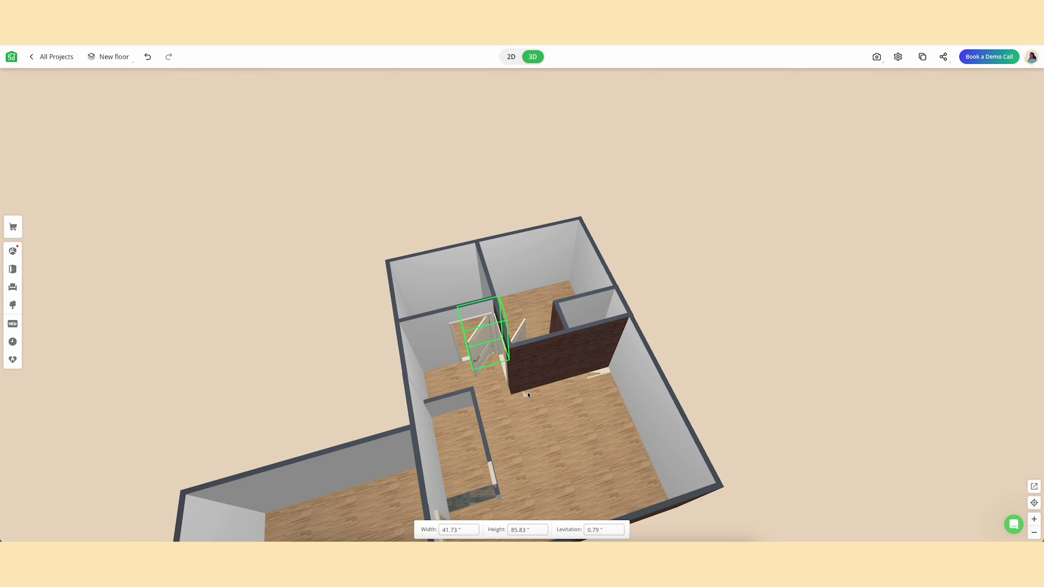
left_click(526, 430)
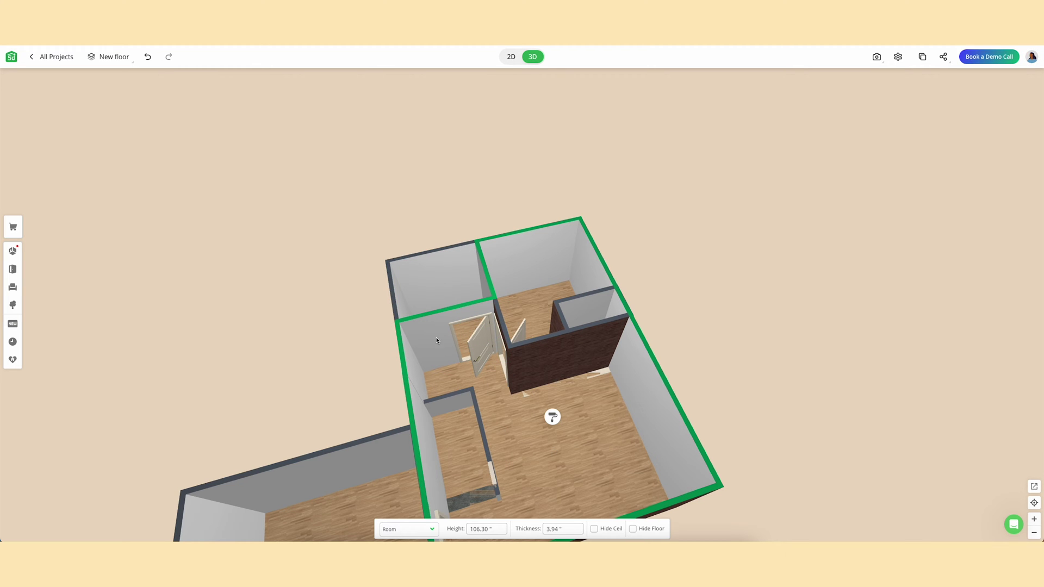
left_click_drag(658, 376, 568, 429)
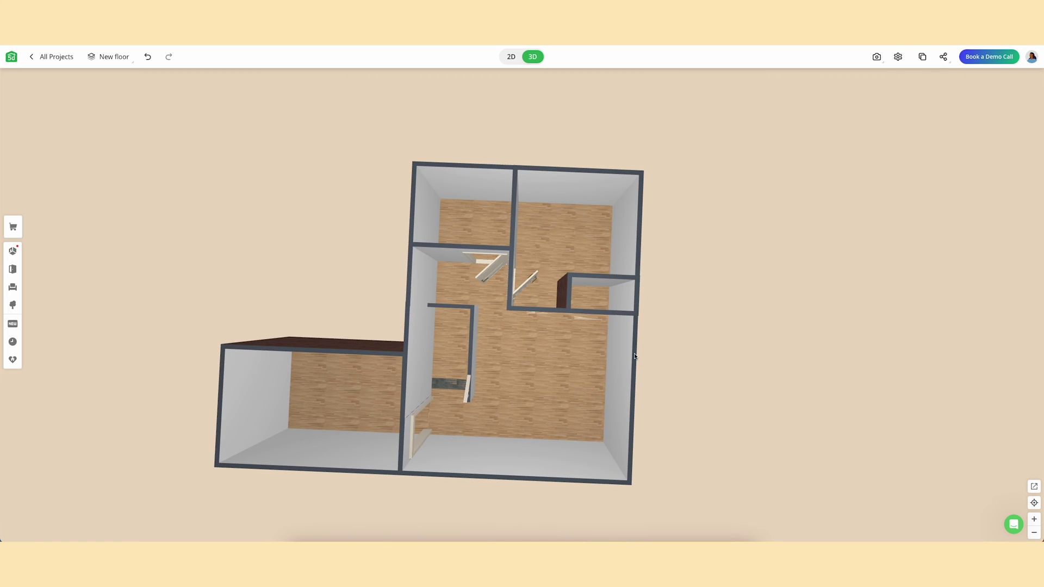
In the 2D plan, extend the closet room to the exterior wall and move its wall with the small corner room to leave about 9' depth.
left_click(512, 56)
left_click(353, 344)
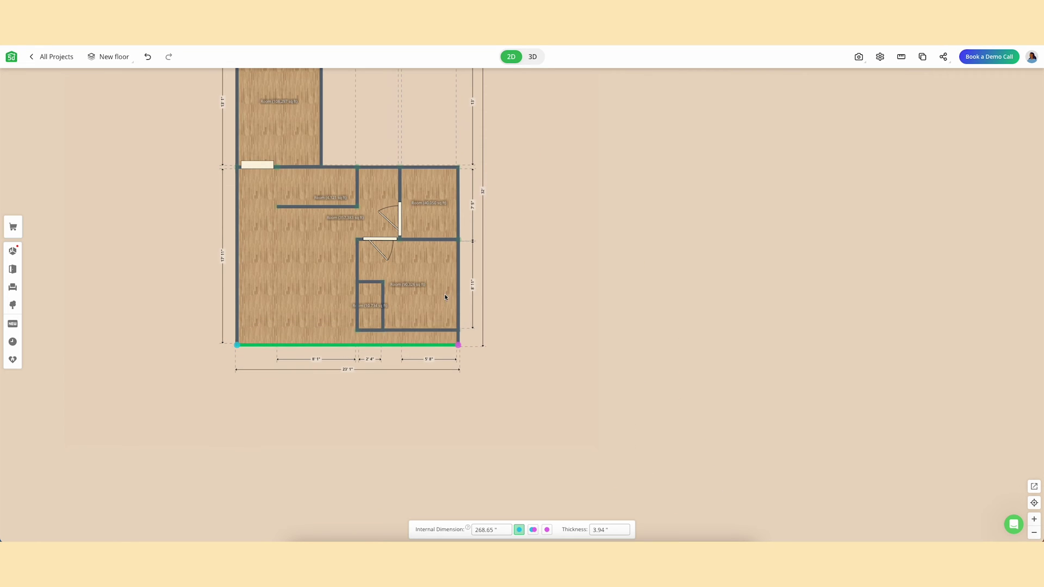
left_click(423, 310)
left_click(427, 239)
left_click_drag(427, 239, 427, 254)
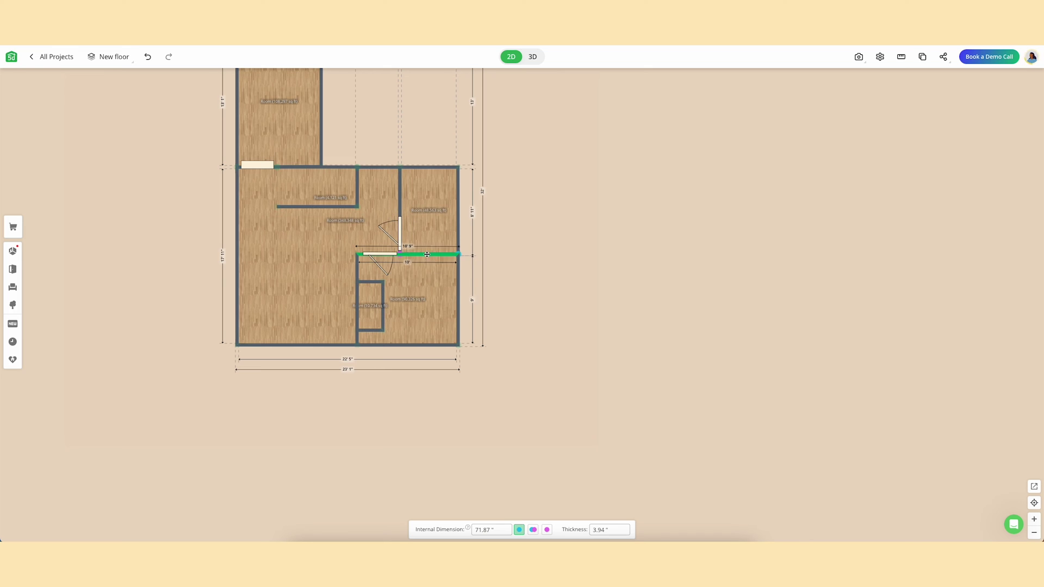
left_click(435, 276)
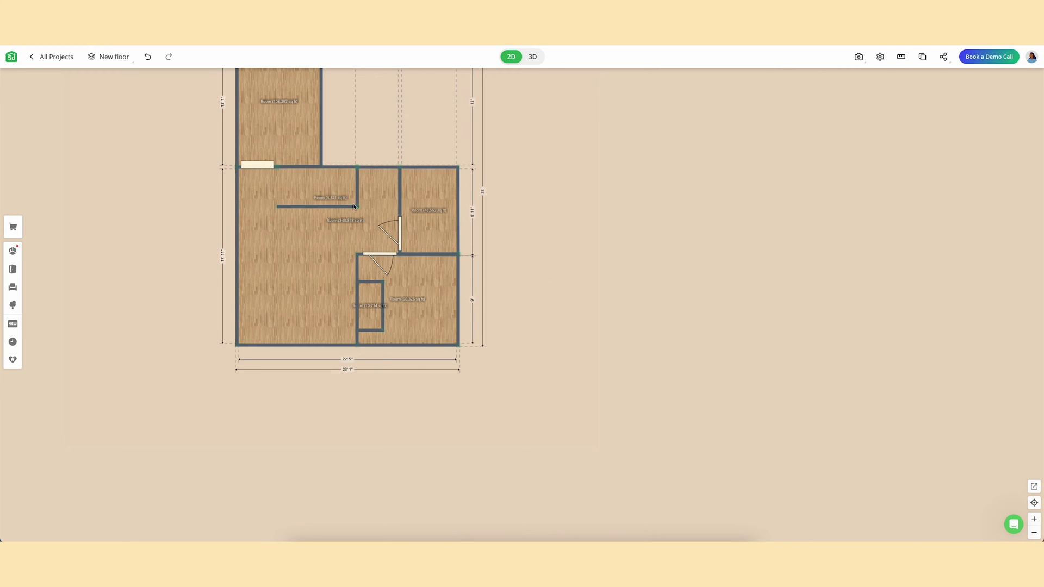
Place the beige entry door with the multi-pane glass in the main room's exterior wall, near the outer corner.
left_click(401, 238)
left_click(553, 384)
left_click_drag(347, 434, 590, 415)
left_click(13, 270)
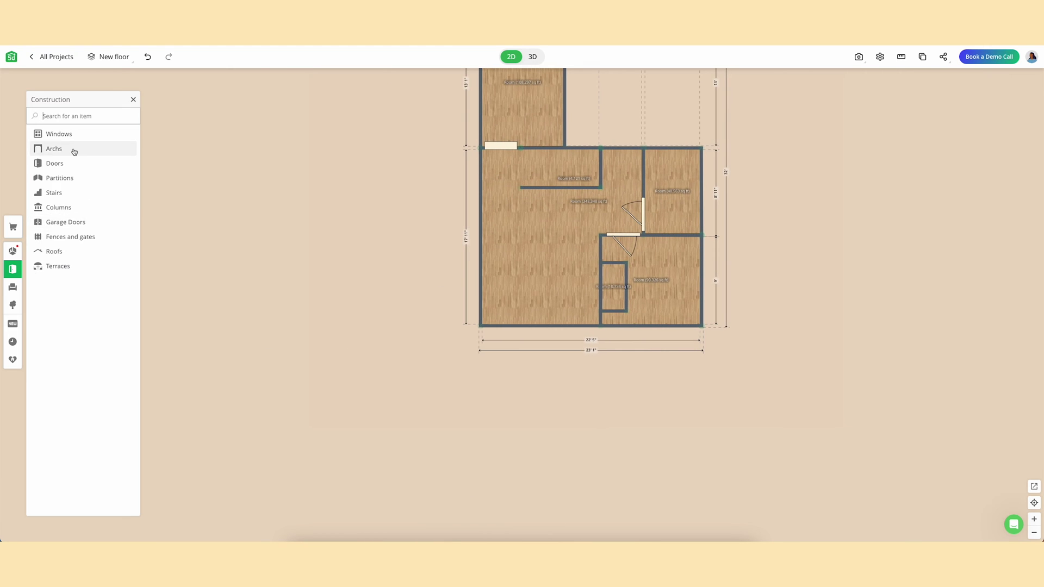
left_click(70, 148)
left_click(85, 148)
left_click_drag(58, 267, 479, 348)
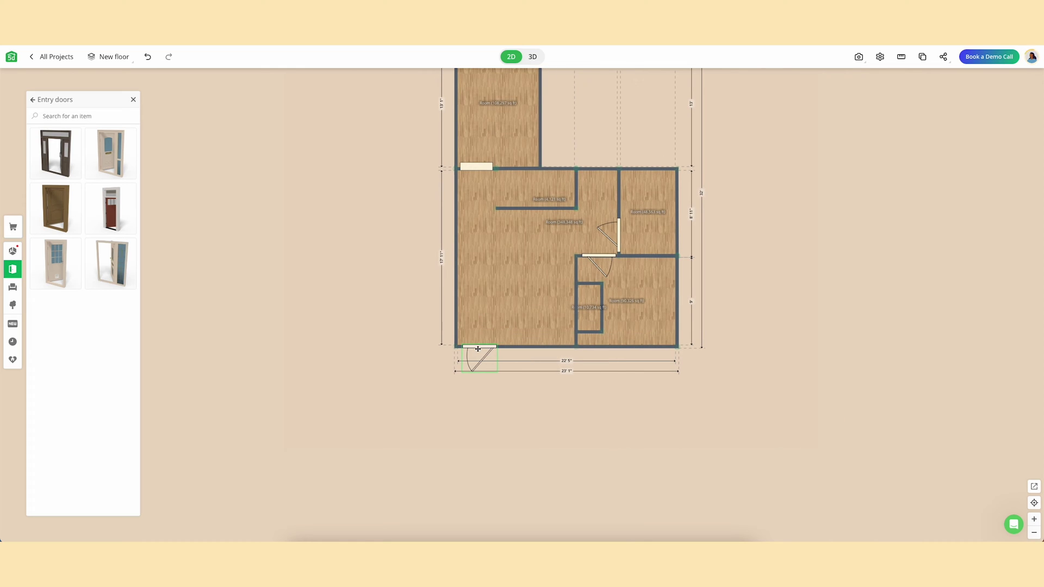
Flip the new entry door so it swings into the main room.
left_click(478, 350)
left_click(498, 326)
left_click(498, 326)
left_click(480, 343)
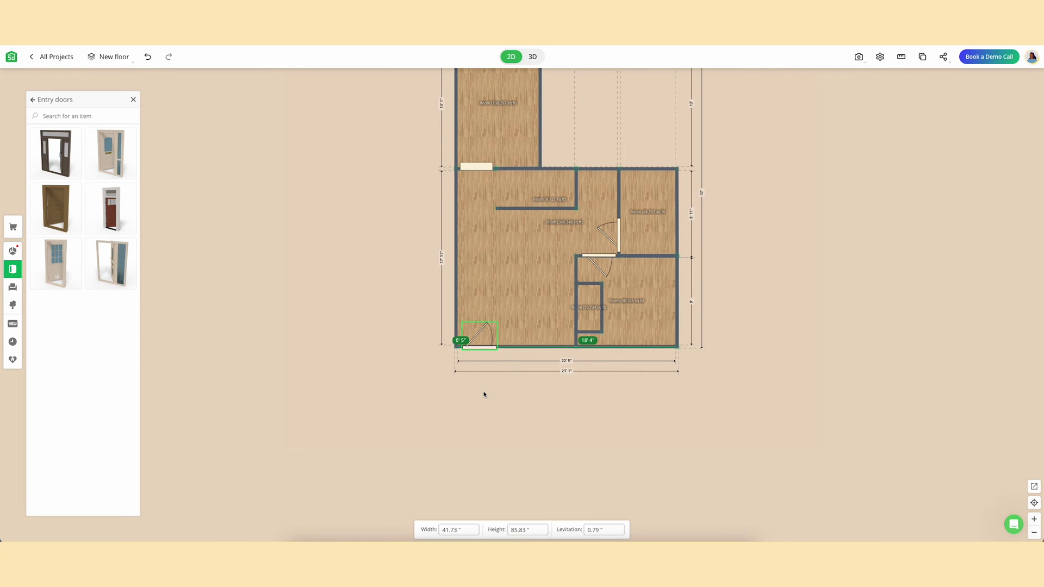
left_click(485, 396)
Add the wide black three-panel window and set it into the main room's exterior wall beside the entry door.
left_click(12, 269)
left_click(50, 134)
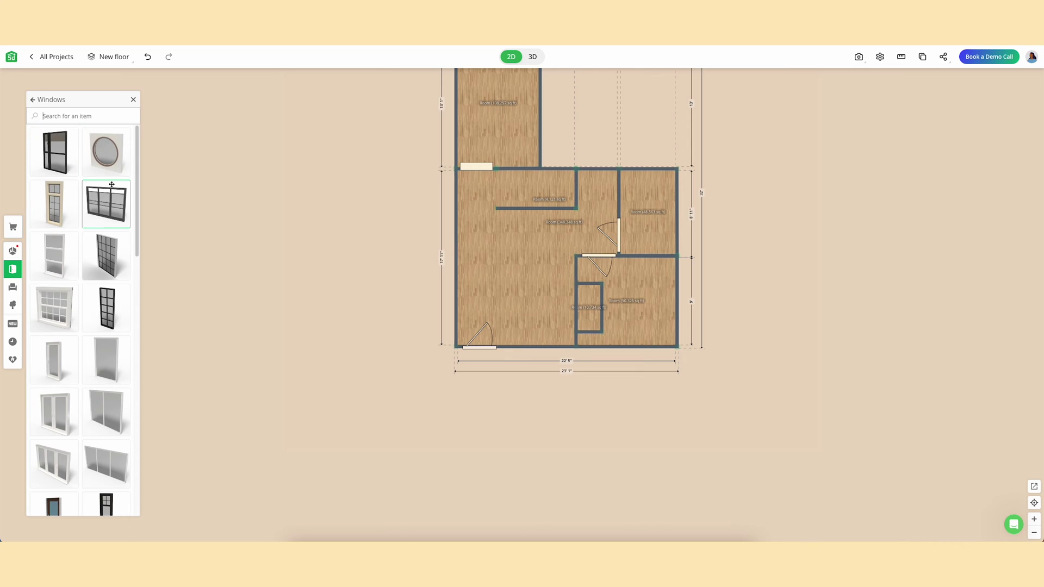
scroll(109, 197, "down", 3)
scroll(108, 197, "up", 3)
left_click(108, 197)
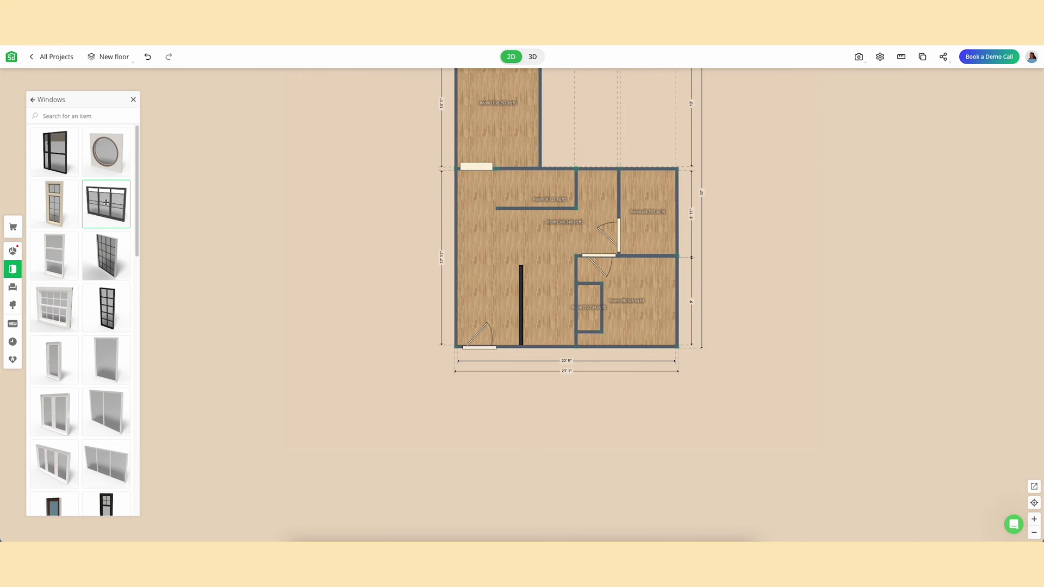
left_click_drag(522, 309, 522, 309)
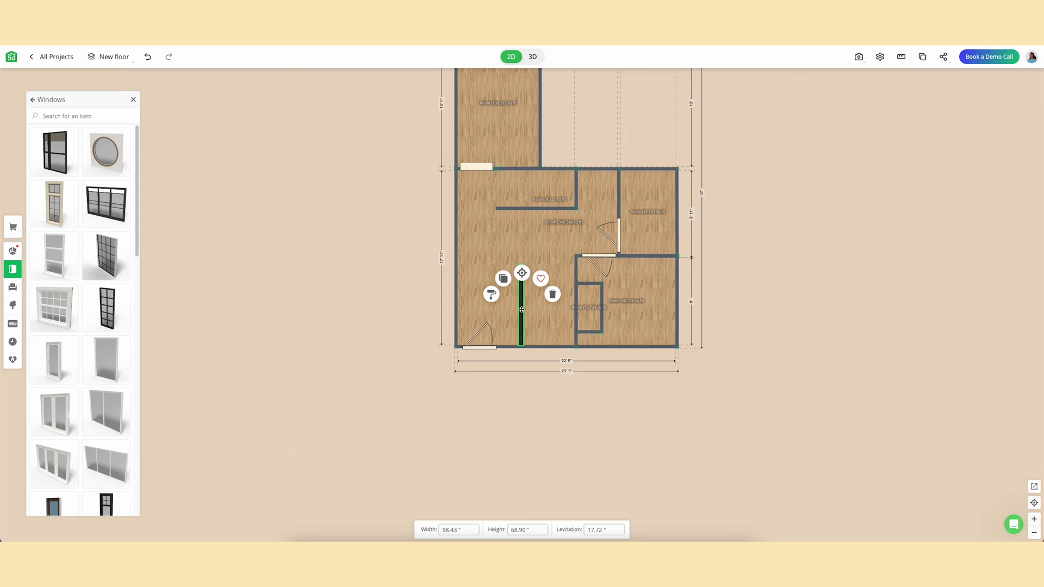
left_click_drag(522, 312, 536, 347)
Set the main room window's width to 60 inches.
left_click(457, 530)
type("60")
left_click(556, 444)
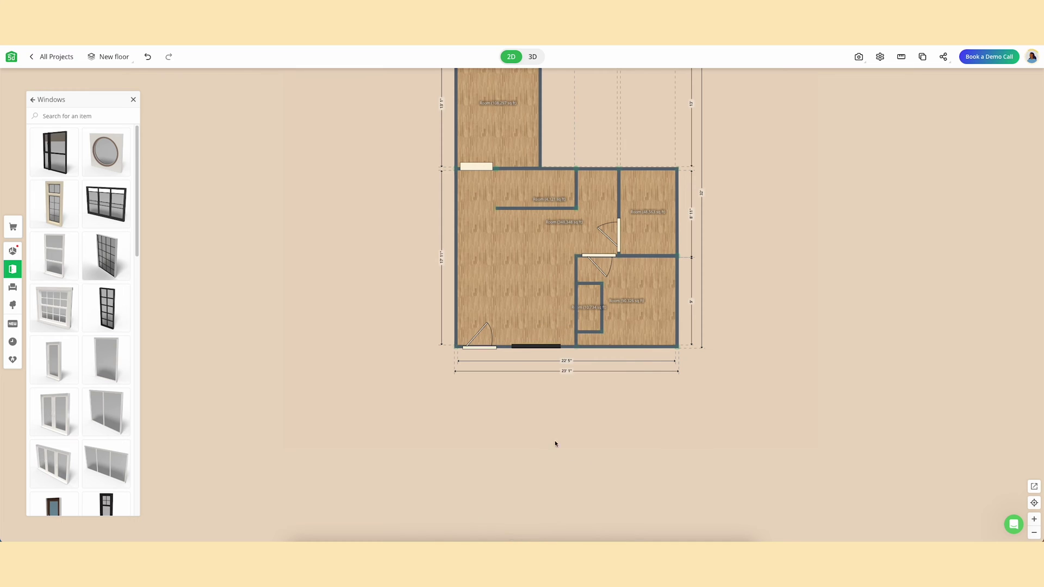
Raise the main room window higher on its wall by increasing its levitation, and inspect it in 3D.
left_click(532, 57)
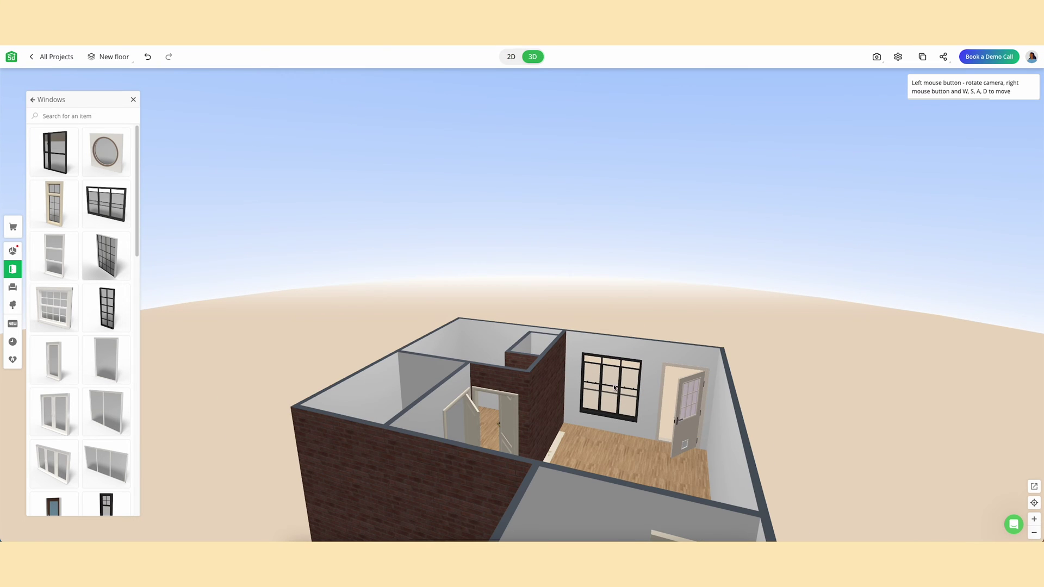
left_click(615, 388)
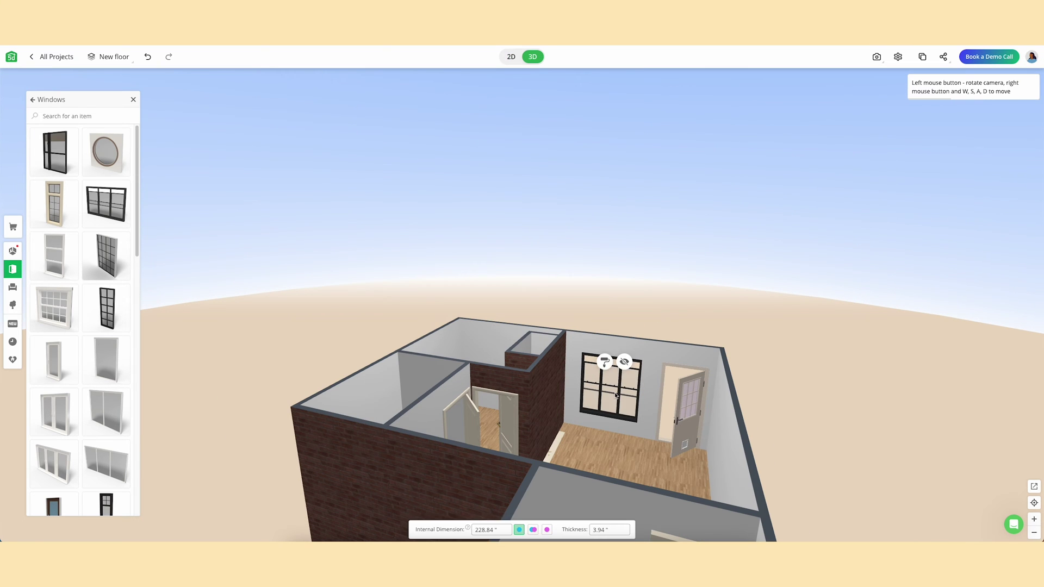
left_click(681, 230)
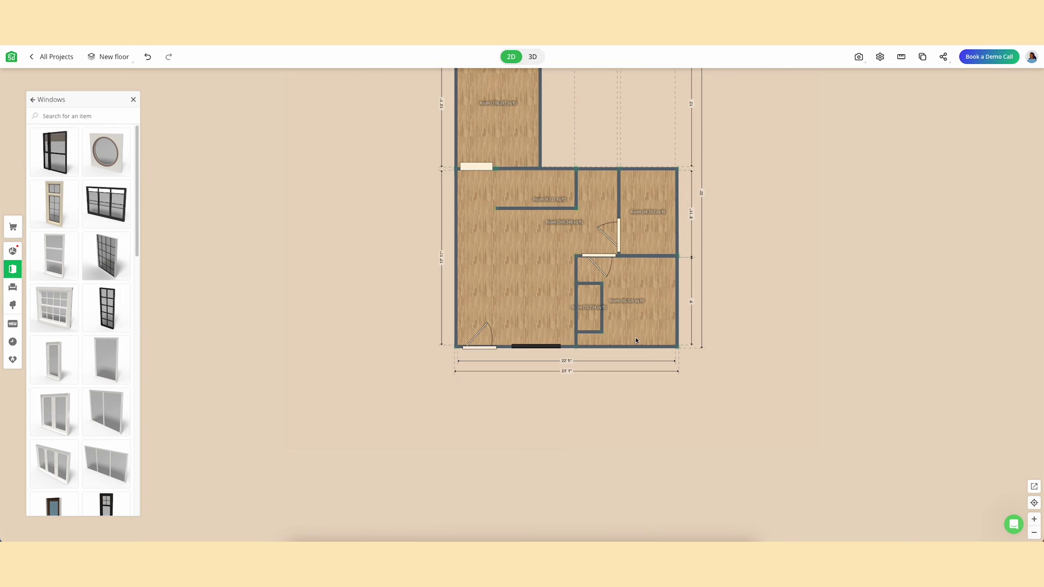
left_click(522, 347)
left_click(599, 530)
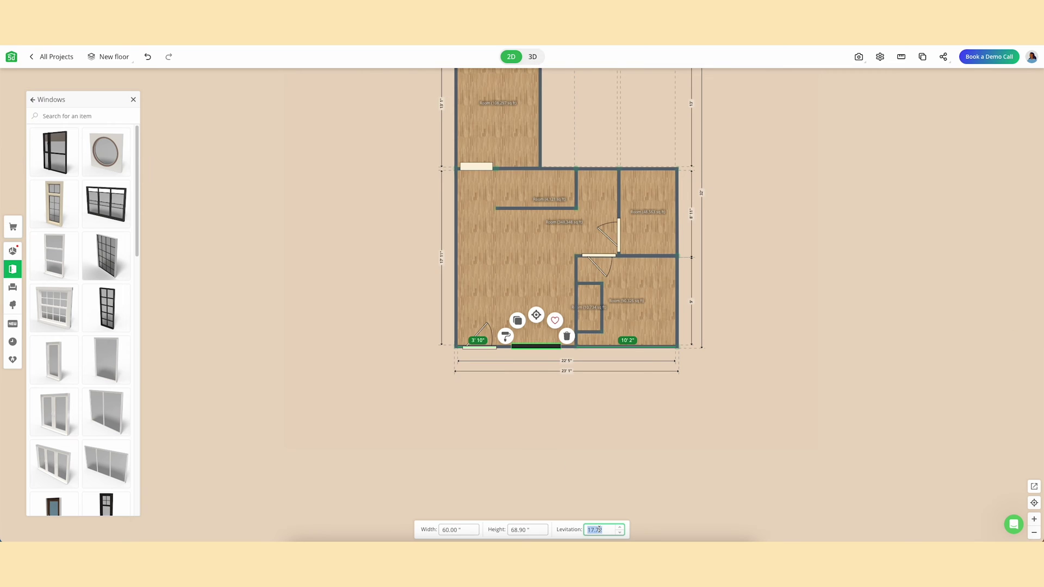
left_click(631, 506)
left_click(533, 57)
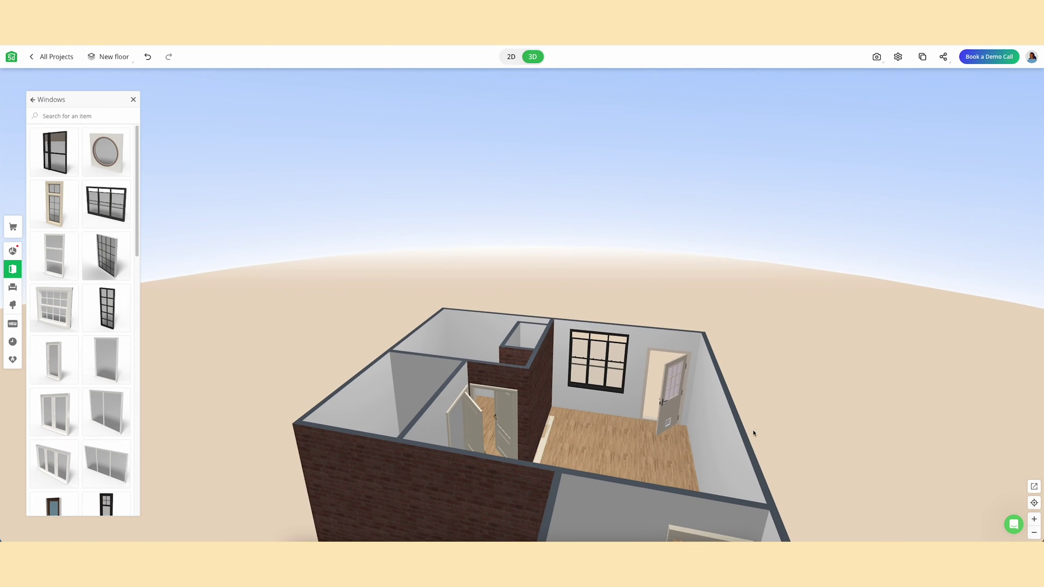
left_click_drag(752, 430, 575, 449)
left_click(577, 448)
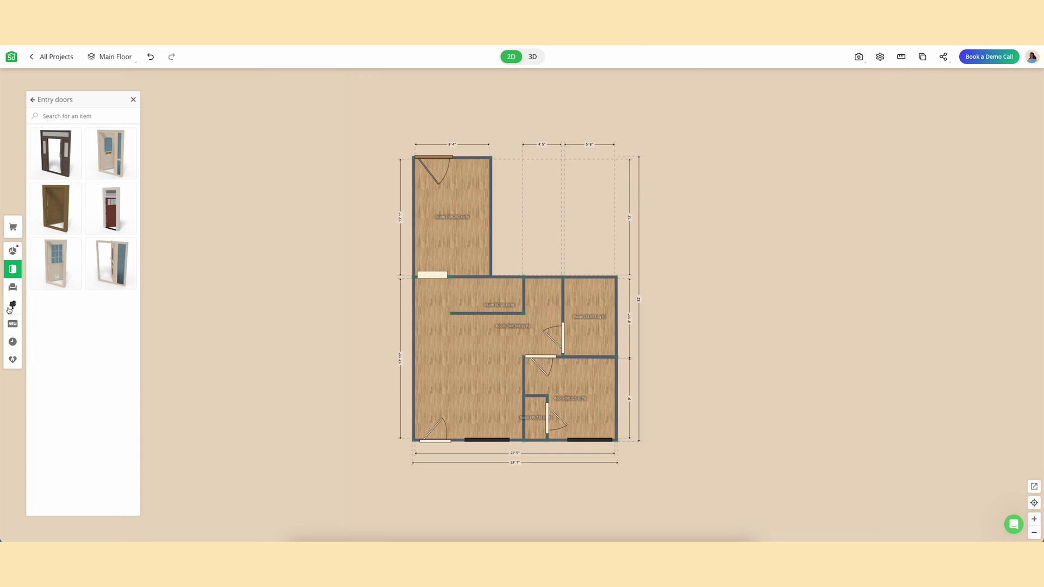
Choose a grey bed with a low dark frame from the full, queen and king beds and add it to the plan.
left_click(13, 287)
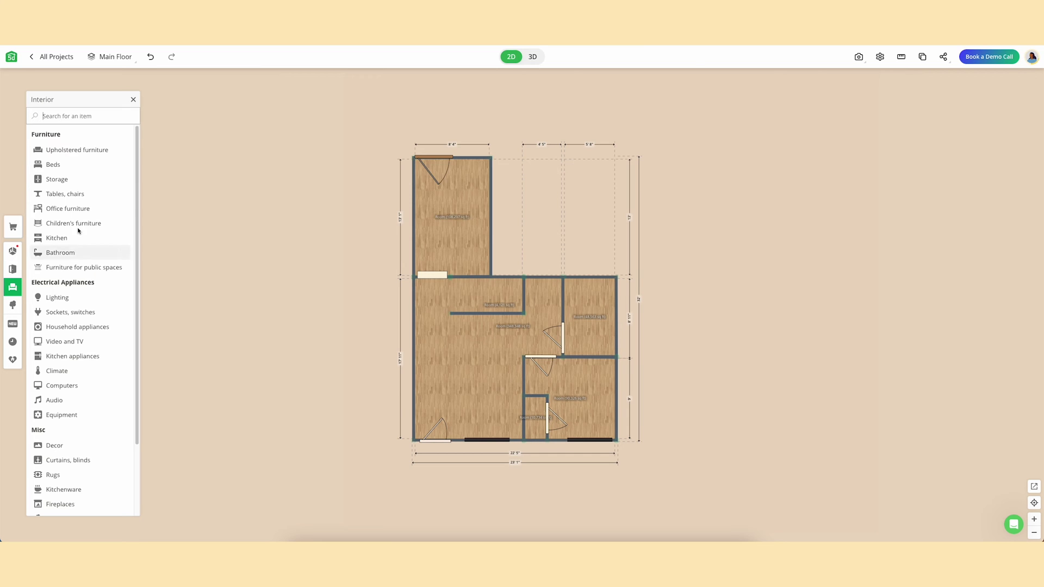
left_click(79, 150)
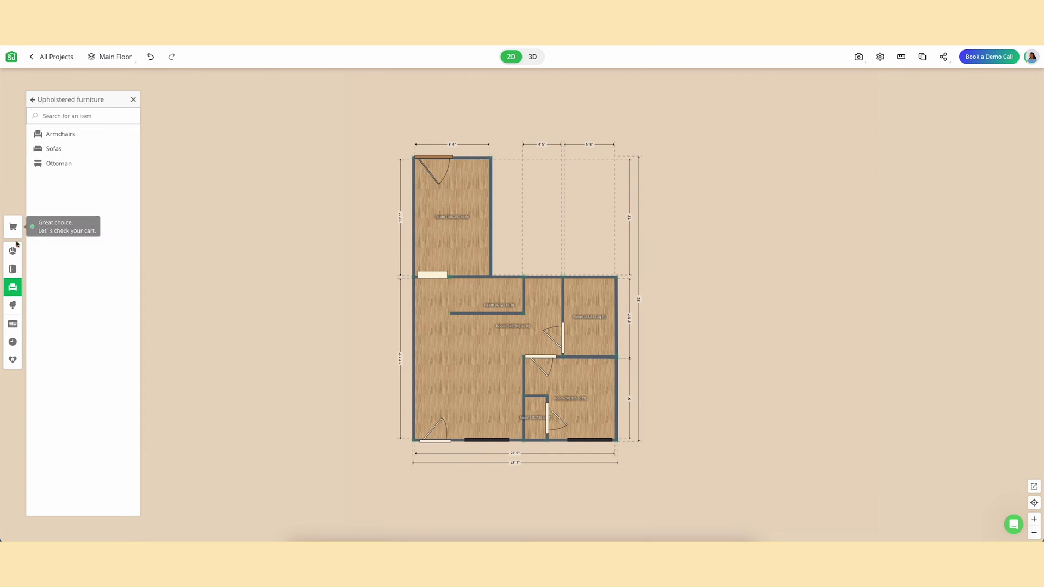
left_click(12, 287)
left_click(79, 164)
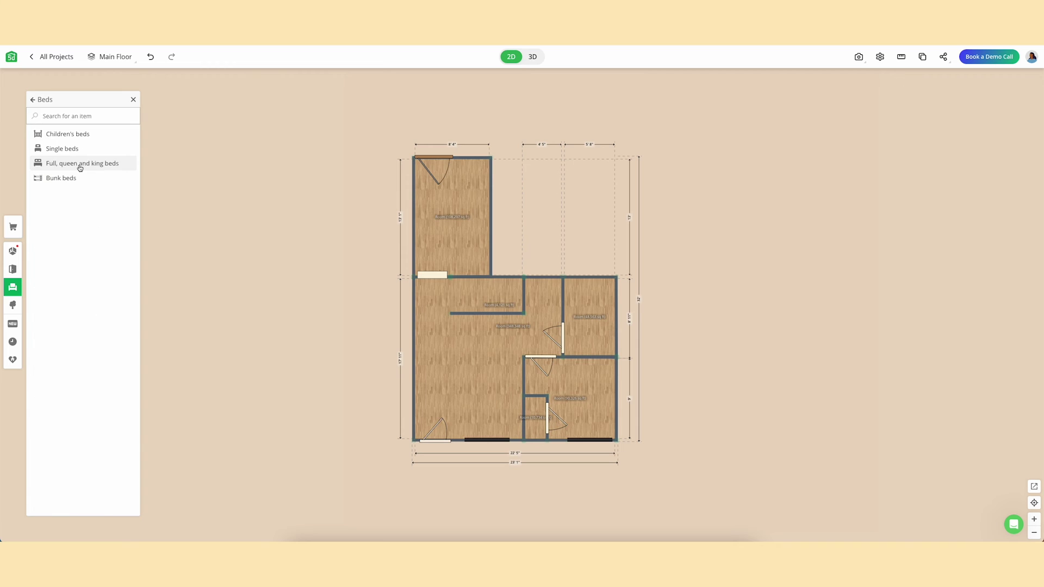
left_click(80, 164)
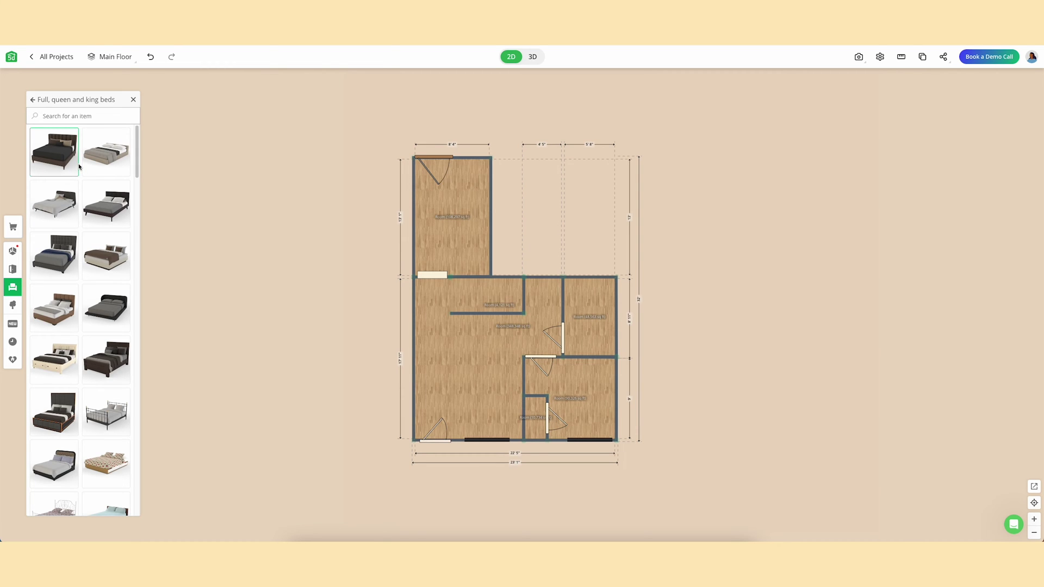
scroll(80, 261, "down", 2)
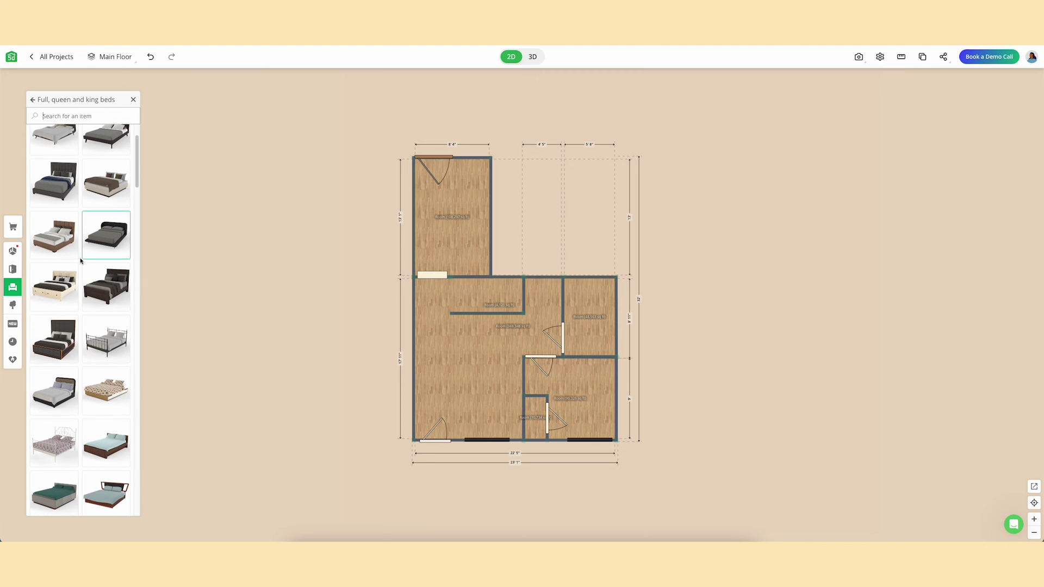
scroll(81, 266, "down", 5)
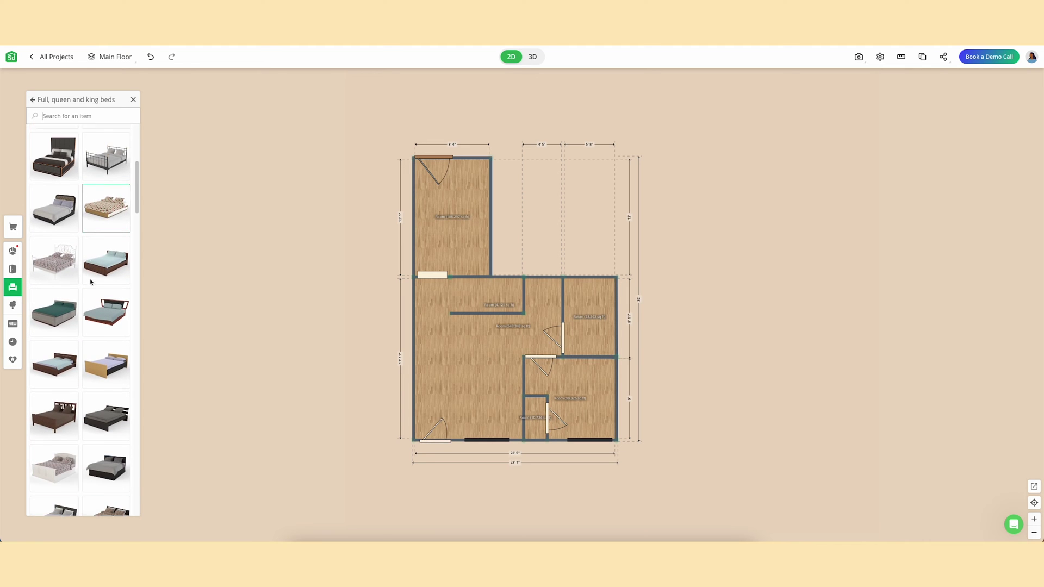
scroll(91, 282, "down", 3)
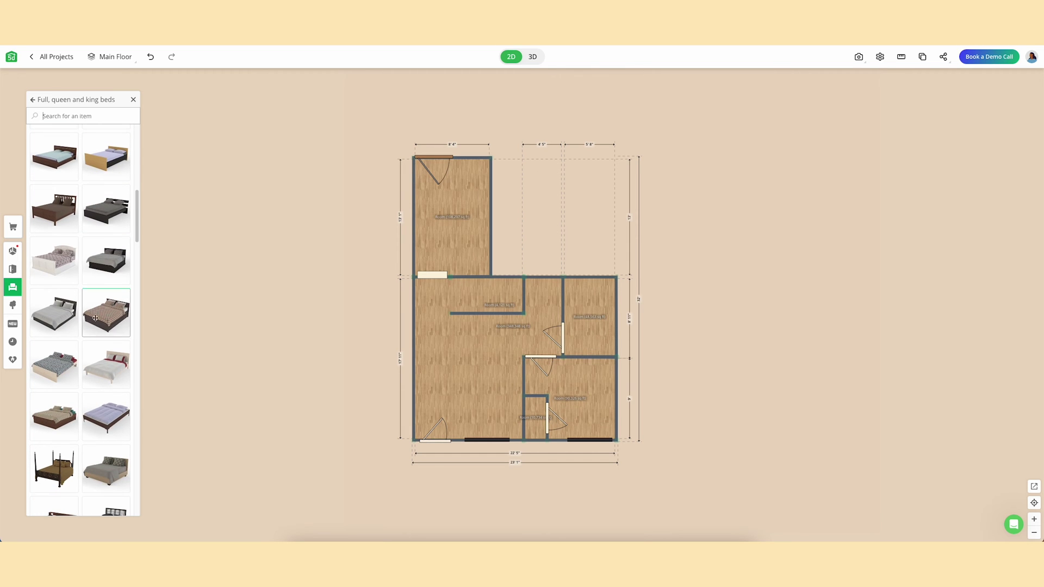
scroll(101, 371, "down", 3)
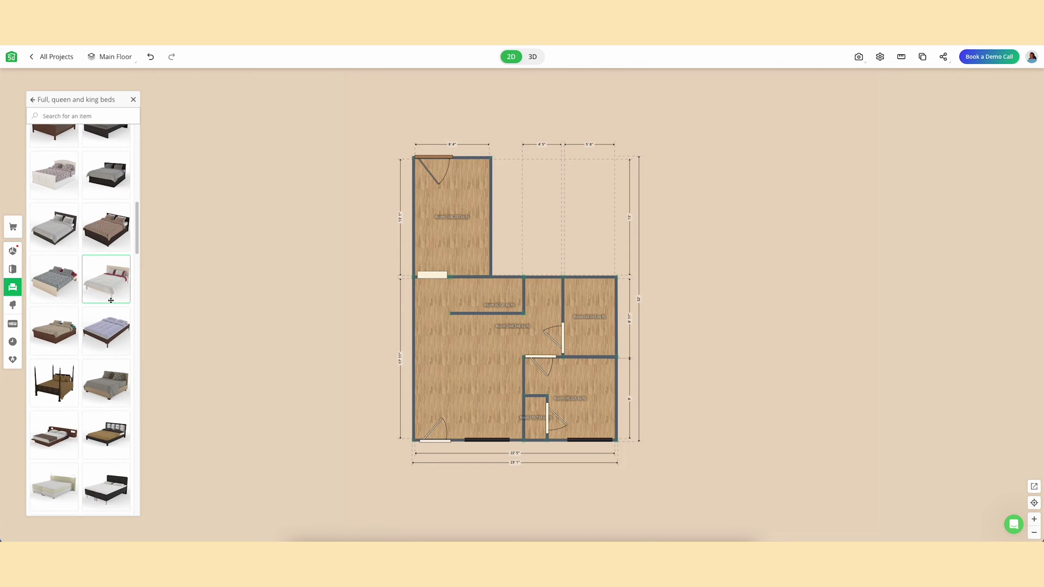
scroll(111, 301, "down", 4)
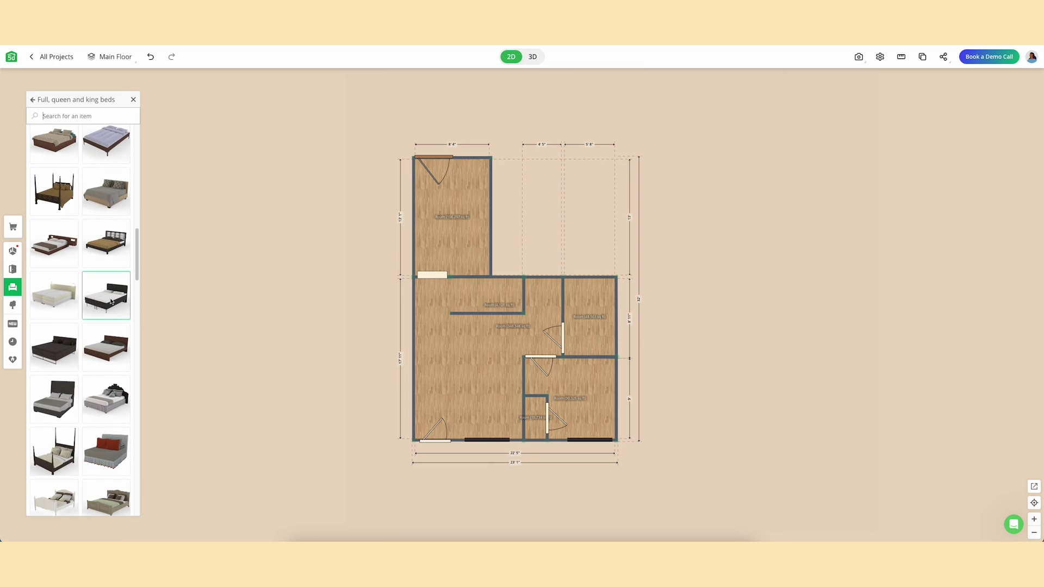
scroll(111, 301, "down", 4)
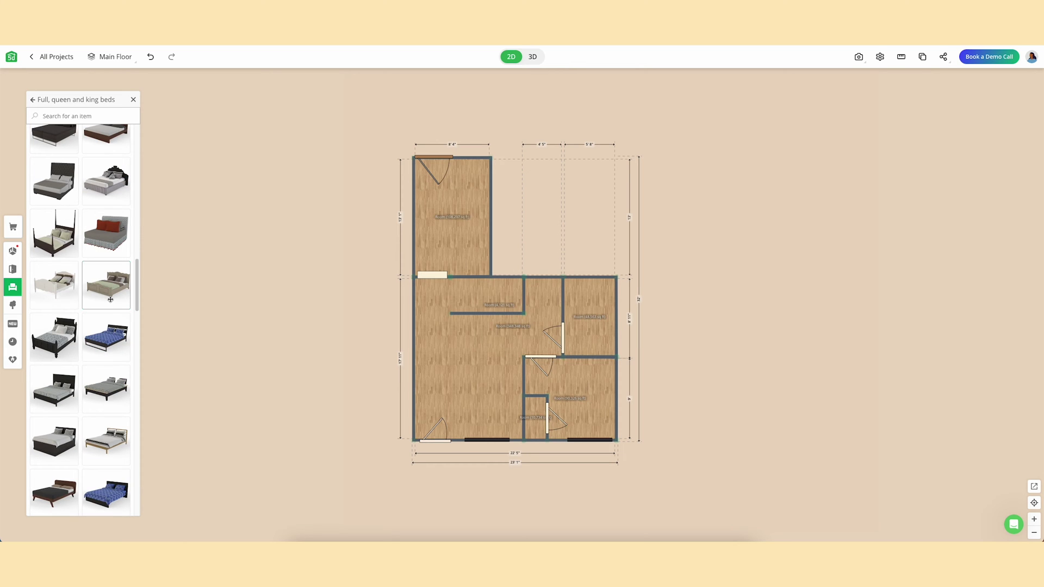
left_click(109, 383)
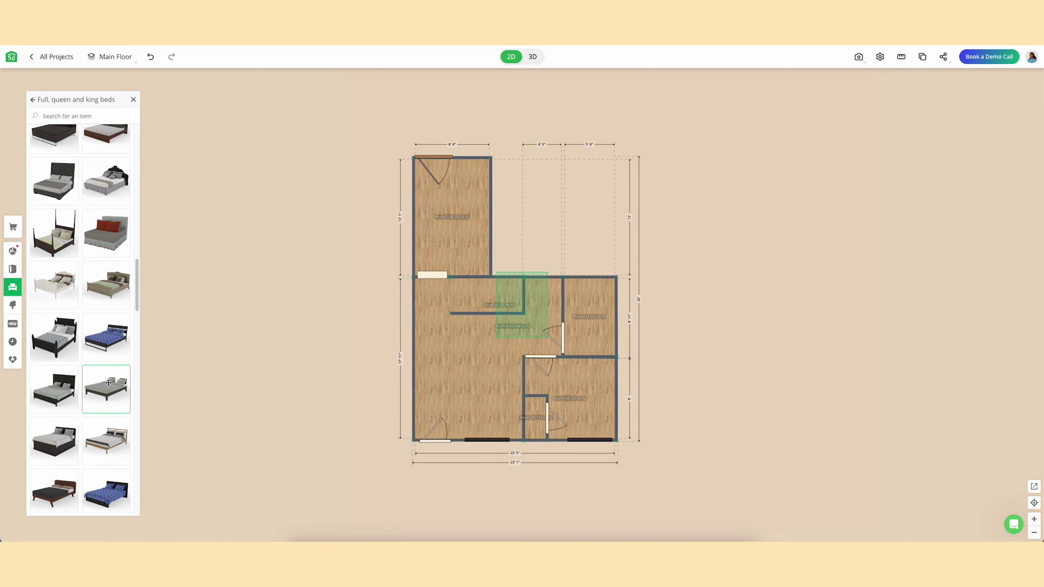
Look through the remaining full, queen and king bed models down to the end of the list.
scroll(108, 366, "down", 3)
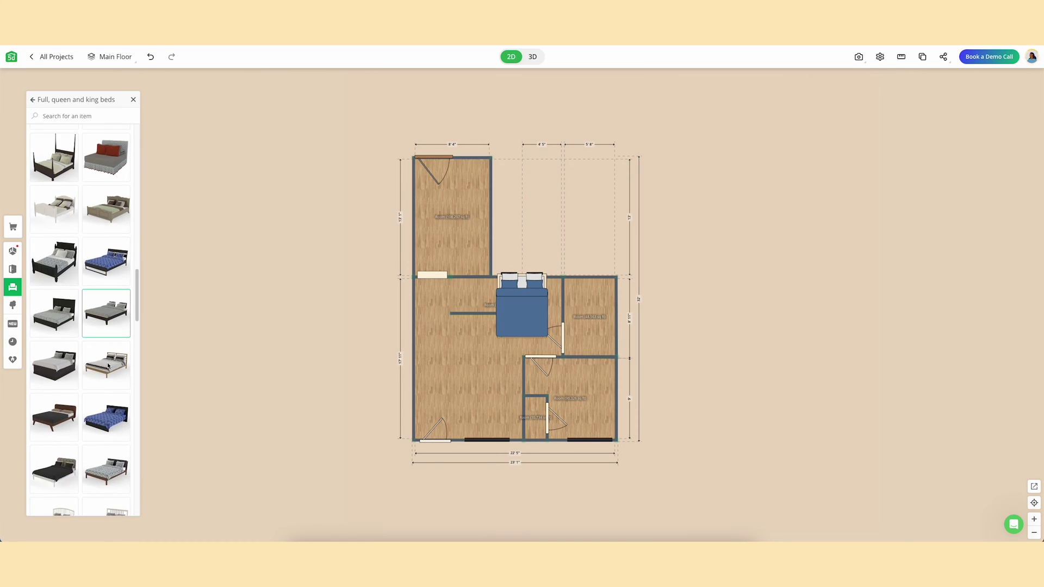
scroll(107, 364, "down", 2)
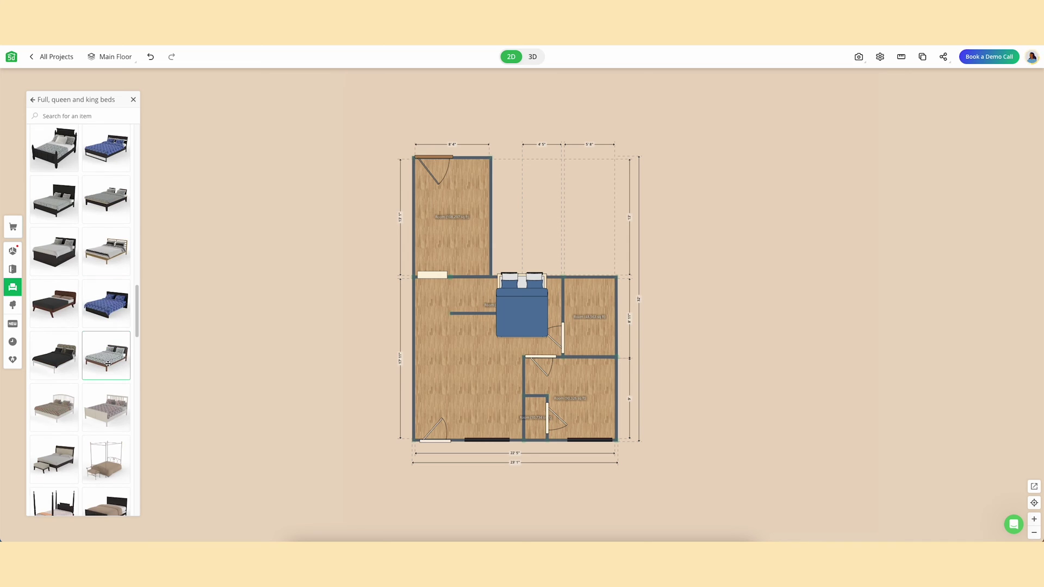
scroll(108, 364, "down", 3)
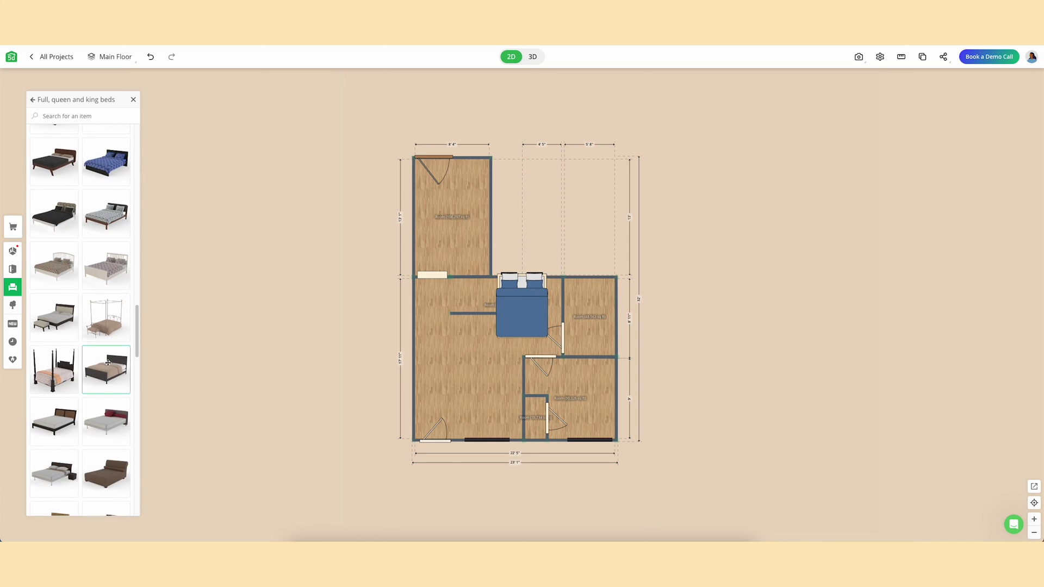
scroll(109, 394, "down", 1)
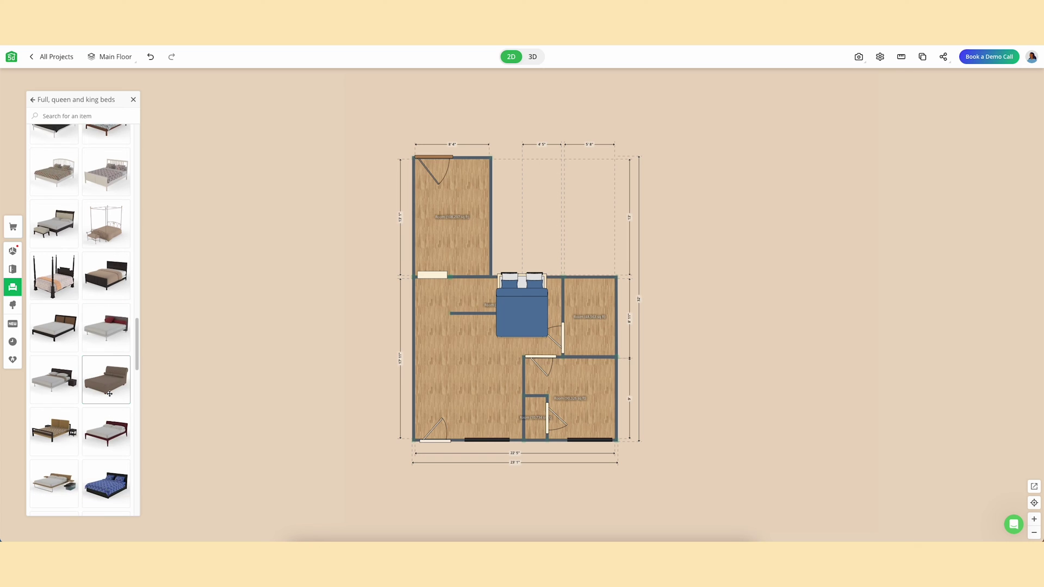
scroll(110, 394, "down", 1)
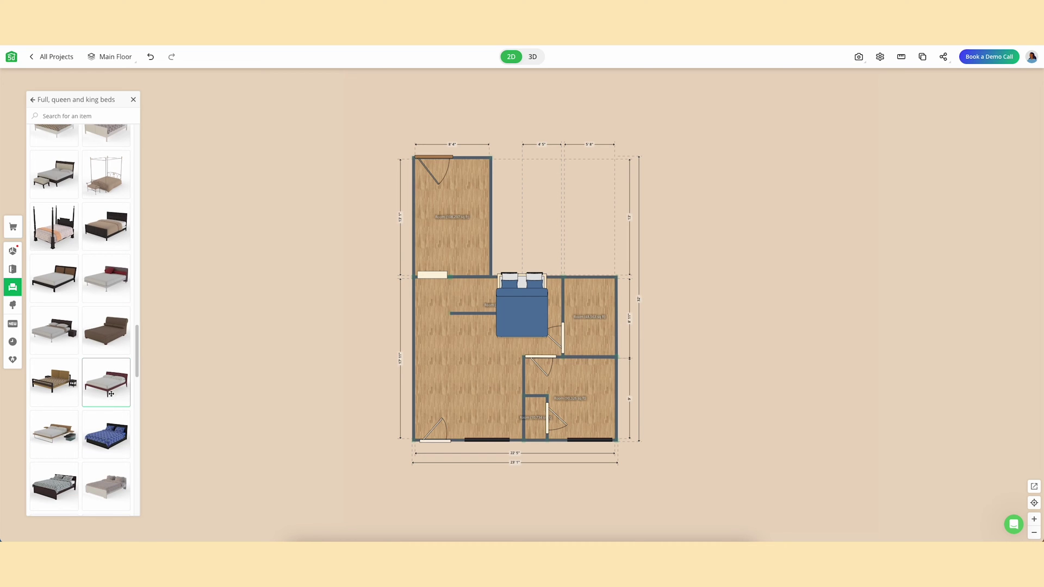
scroll(111, 394, "down", 5)
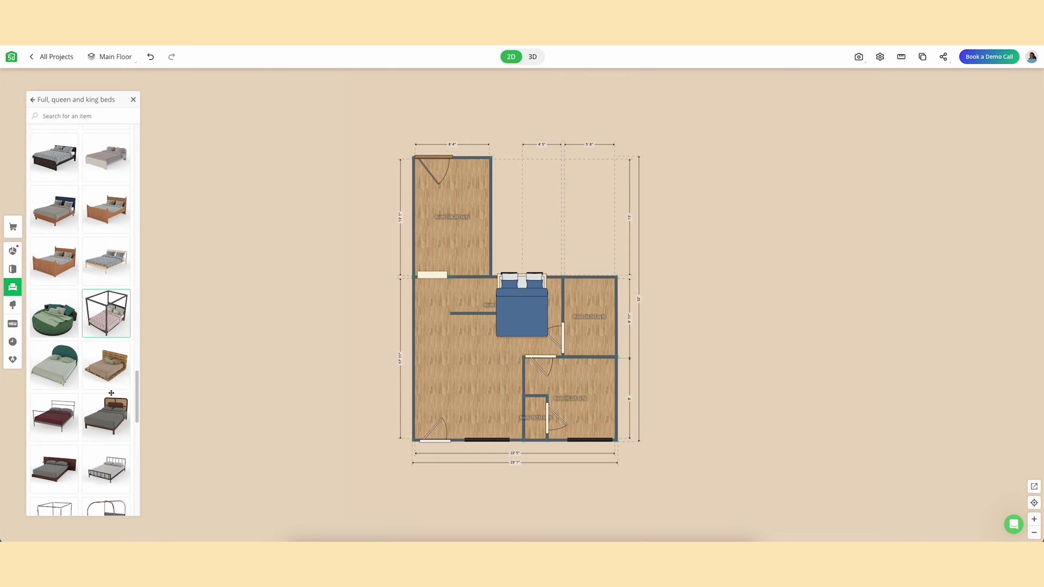
scroll(111, 392, "down", 2)
scroll(112, 369, "down", 5)
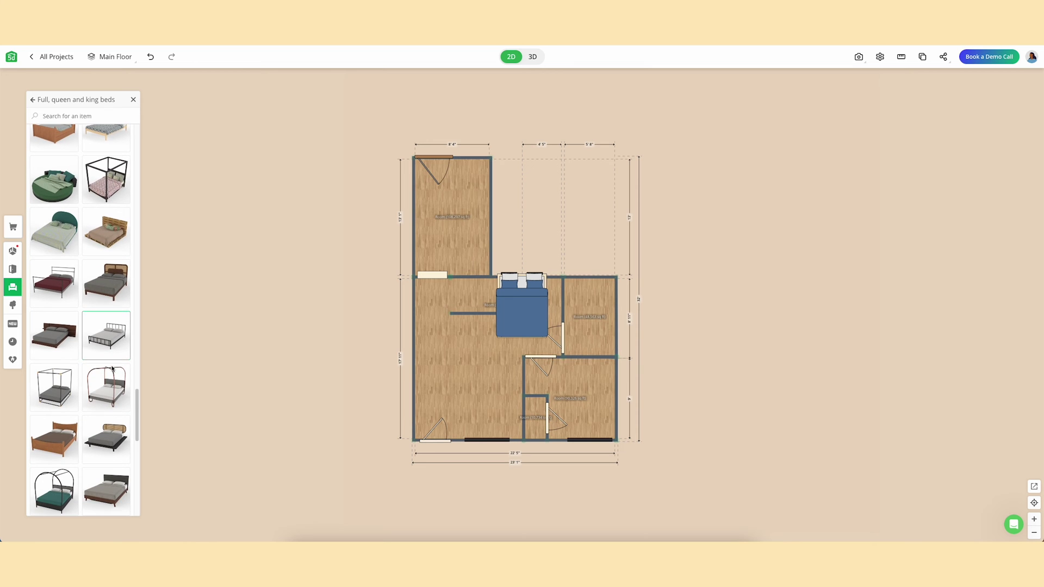
scroll(112, 367, "down", 7)
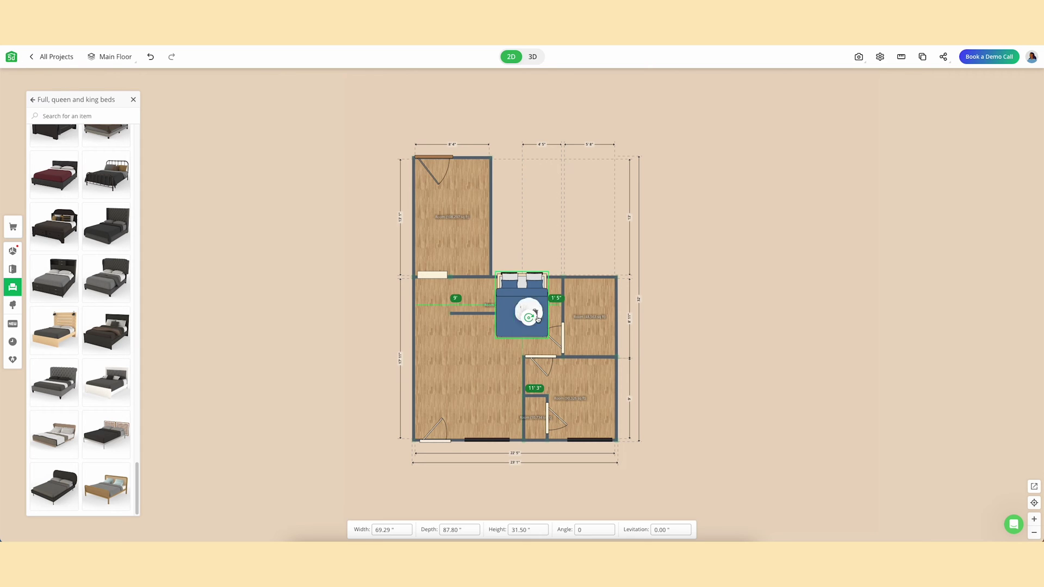
Move the bed into the bedroom with its headboard against the bathroom wall, and set its width to 68 inches.
left_click_drag(525, 316, 589, 402)
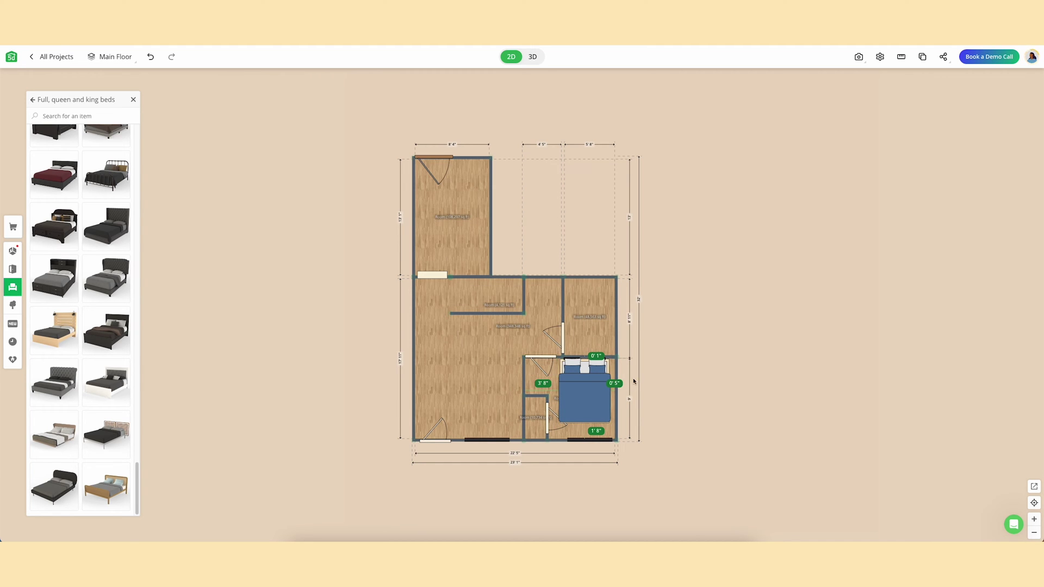
left_click(601, 393)
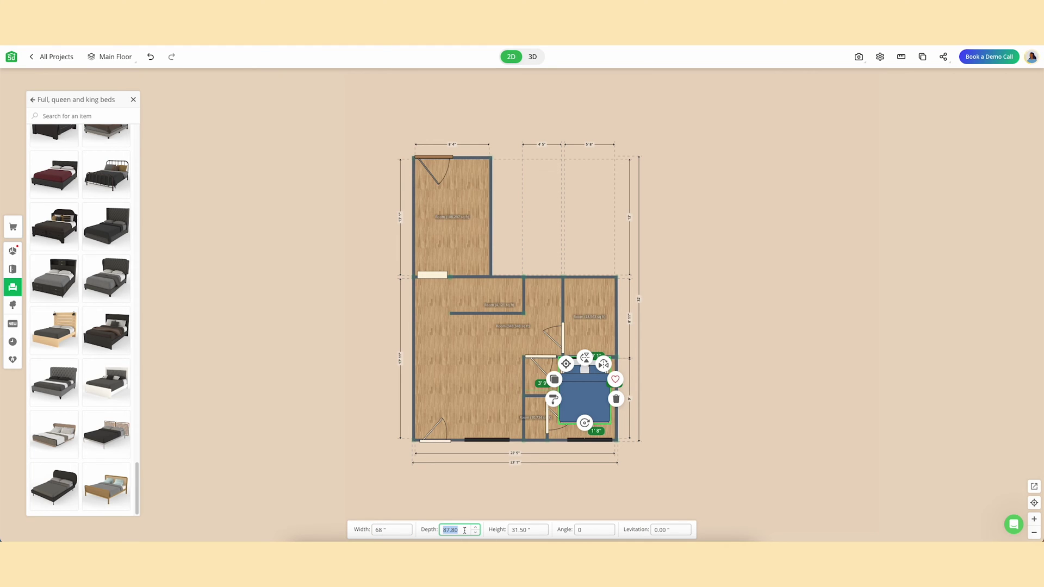
left_click(693, 462)
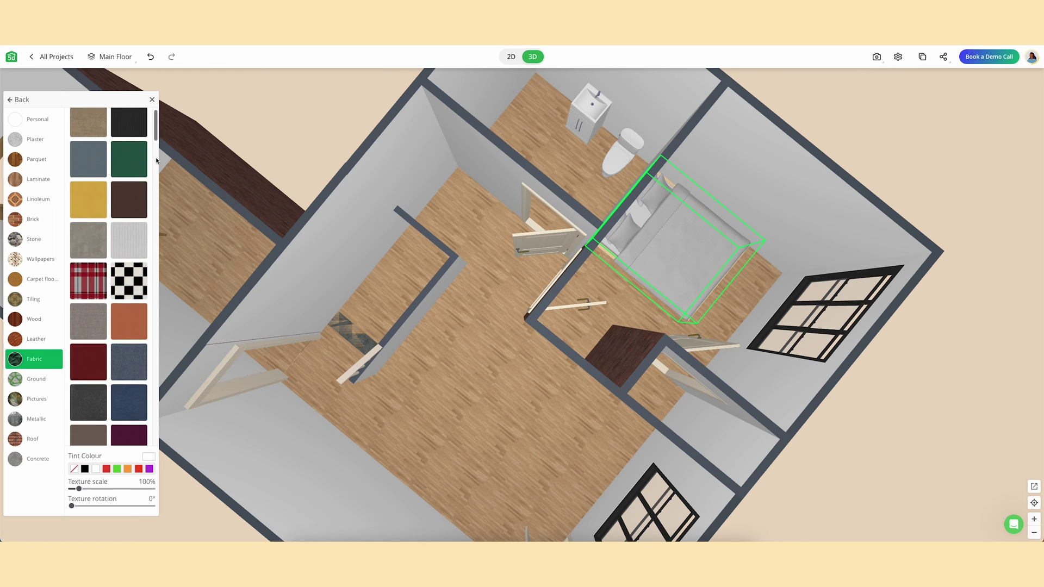
Try different fabrics on the bed's first textile material and apply the plain cream fabric to it.
scroll(124, 307, "down", 3)
left_click(124, 305)
scroll(136, 392, "up", 3)
left_click_drag(156, 405, 182, 209)
scroll(130, 326, "up", 4)
left_click(142, 355)
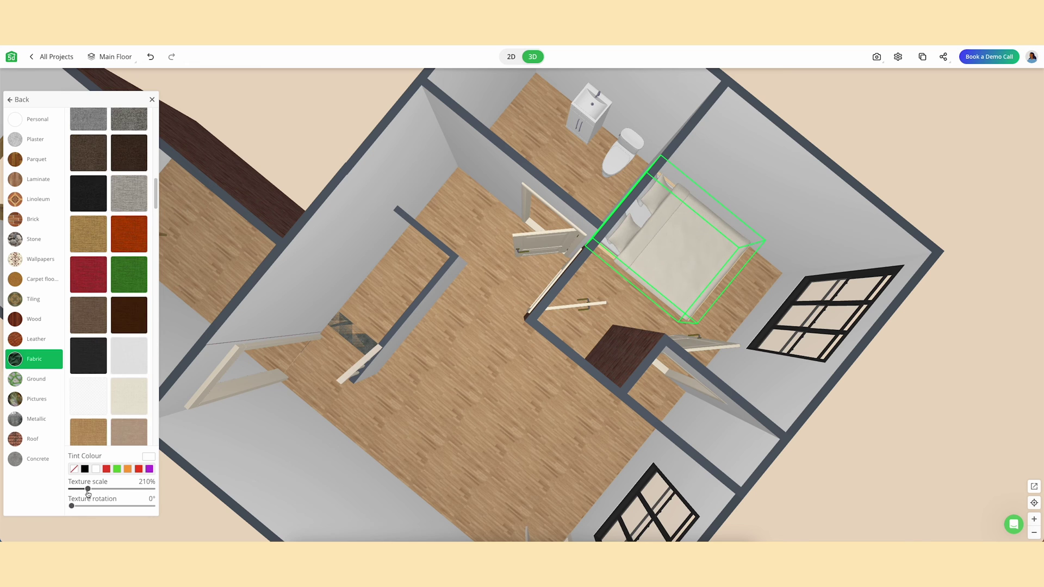
scroll(130, 400, "up", 10)
left_click(131, 400)
scroll(130, 399, "down", 10)
left_click(129, 396)
left_click(19, 99)
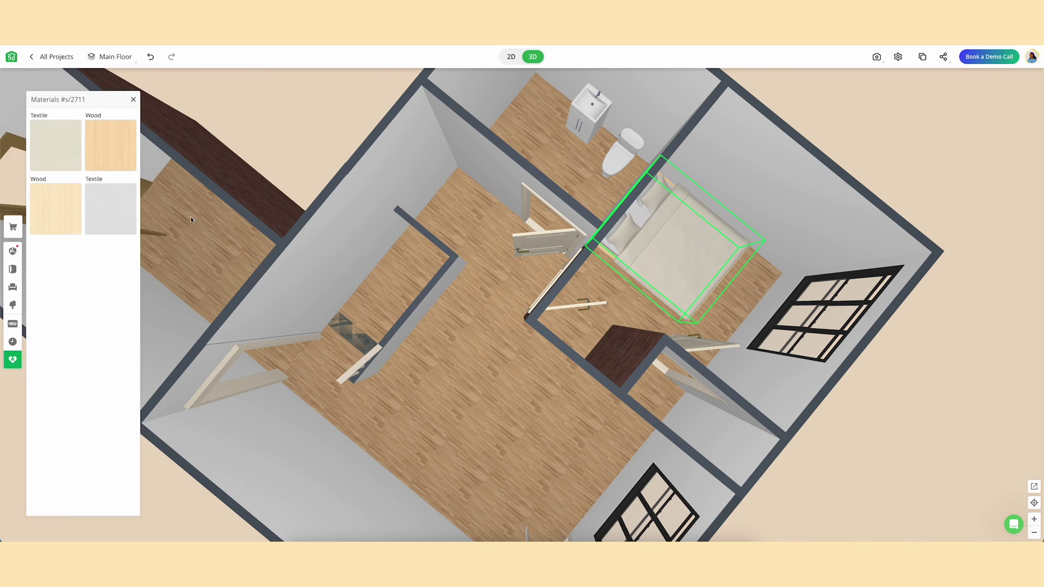
Apply the plain cream fabric to the bed's second textile material and look through the other fabrics.
left_click(111, 209)
left_click_drag(156, 124, 156, 205)
left_click(129, 131)
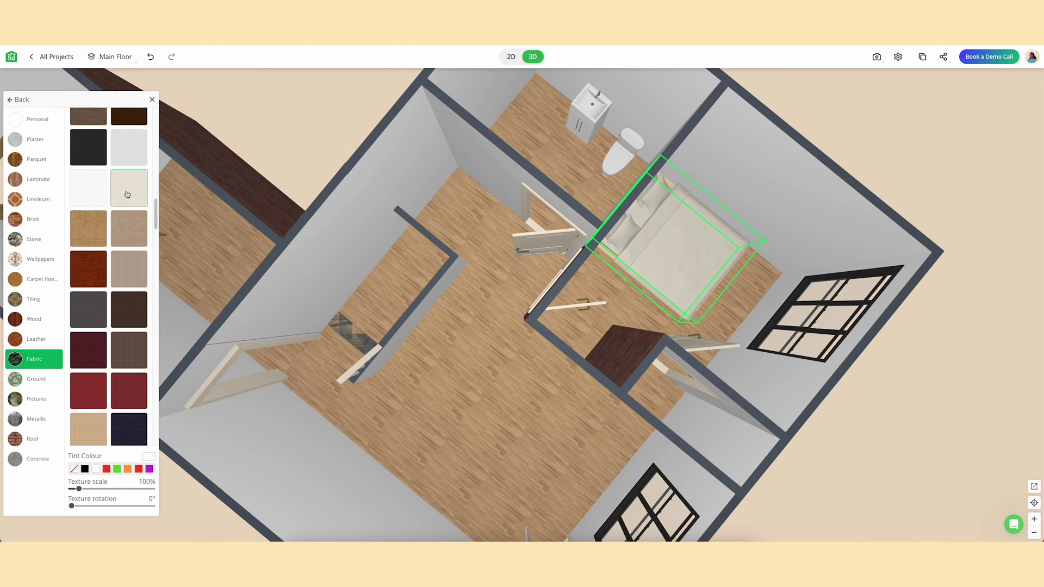
scroll(109, 229, "down", 10)
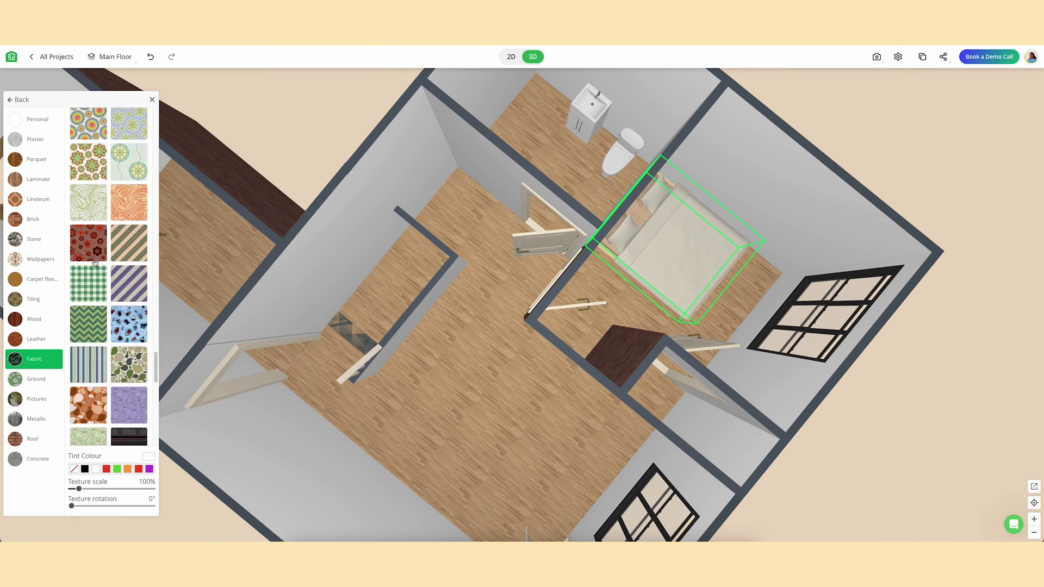
scroll(109, 250, "up", 10)
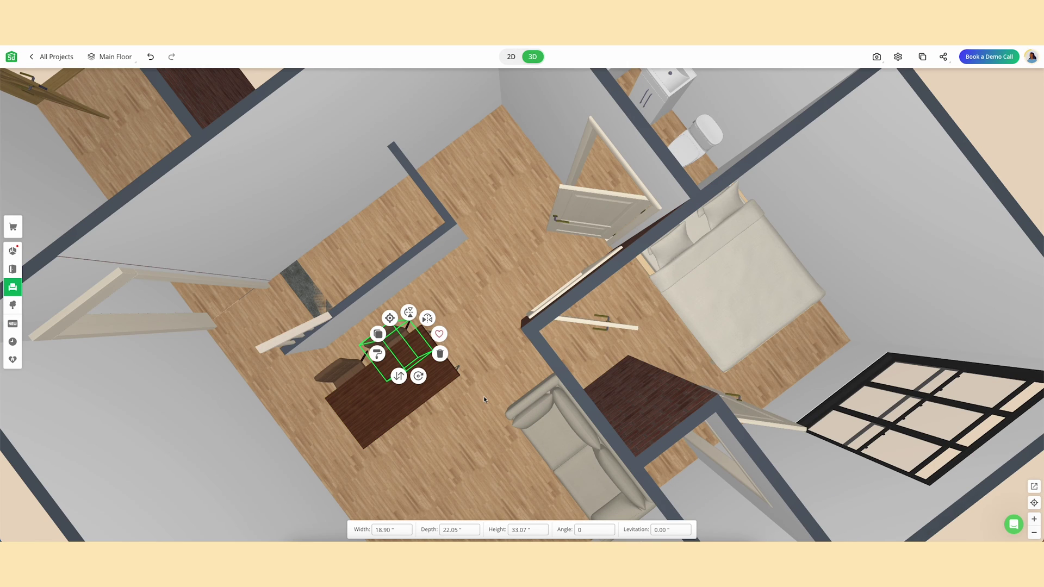
Move a dining chair to the sofa side of the dining table in the 2D plan, and return to 3D.
left_click_drag(489, 386, 472, 386)
left_click(511, 57)
left_click_drag(527, 240, 519, 255)
left_click_drag(396, 421, 375, 457)
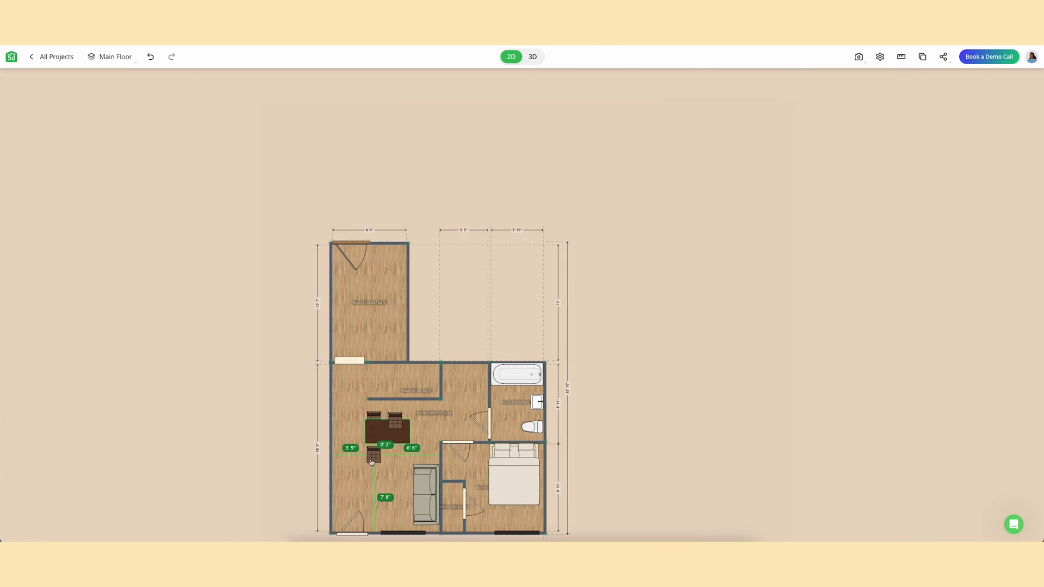
left_click(532, 57)
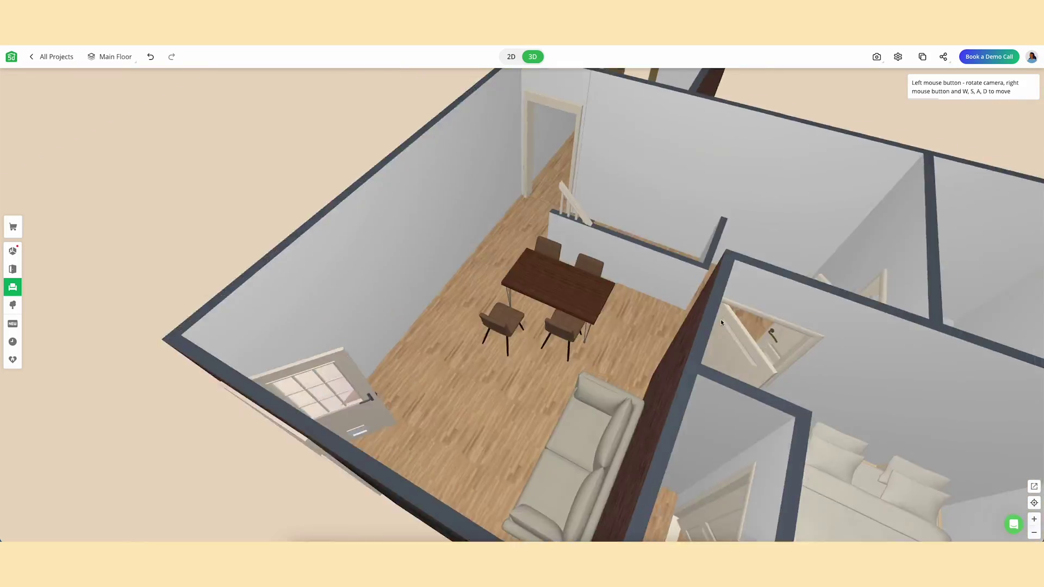
Adjust the two chairs on the sofa side of the dining table in 3D so they sit close to the tabletop.
left_click_drag(721, 322, 778, 293)
left_click(532, 443)
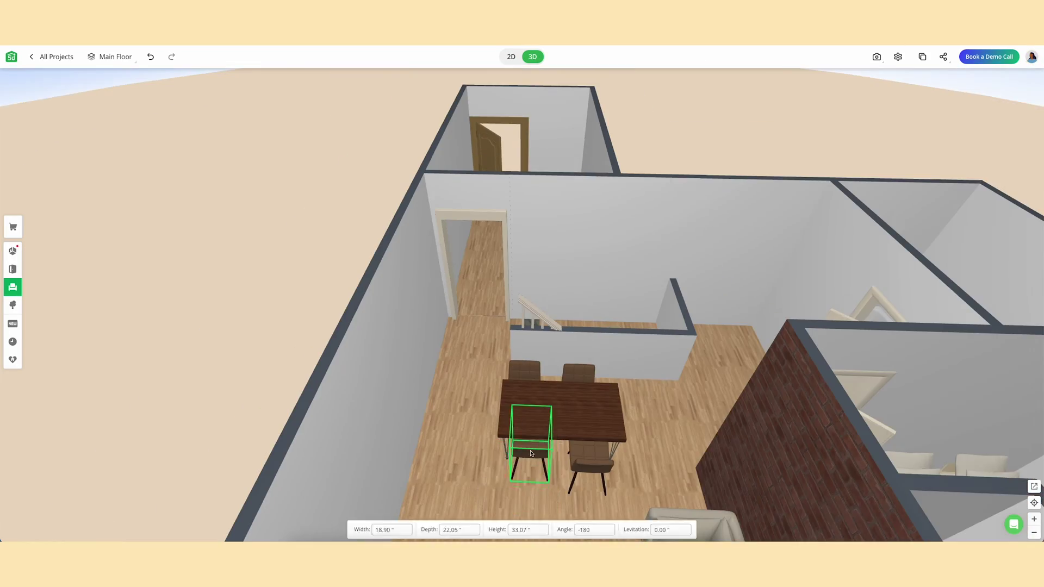
left_click_drag(653, 424, 615, 435)
left_click(411, 471)
scroll(410, 471, "up", 2)
left_click_drag(469, 438, 519, 446)
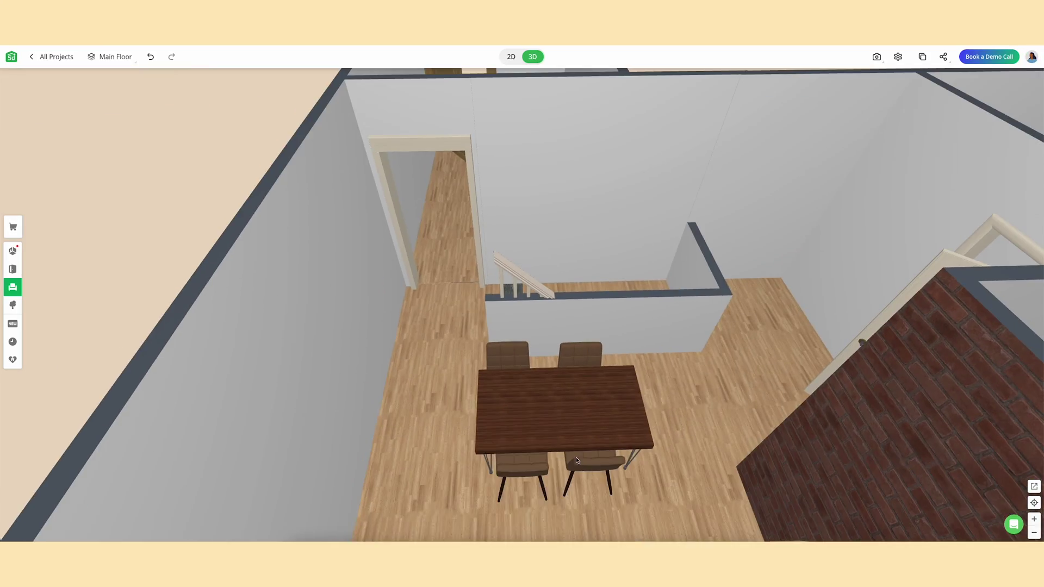
left_click_drag(429, 462, 441, 473)
Select the dining table with its four chairs in the 2D plan and move the set against the main room's long exterior wall.
left_click(511, 56)
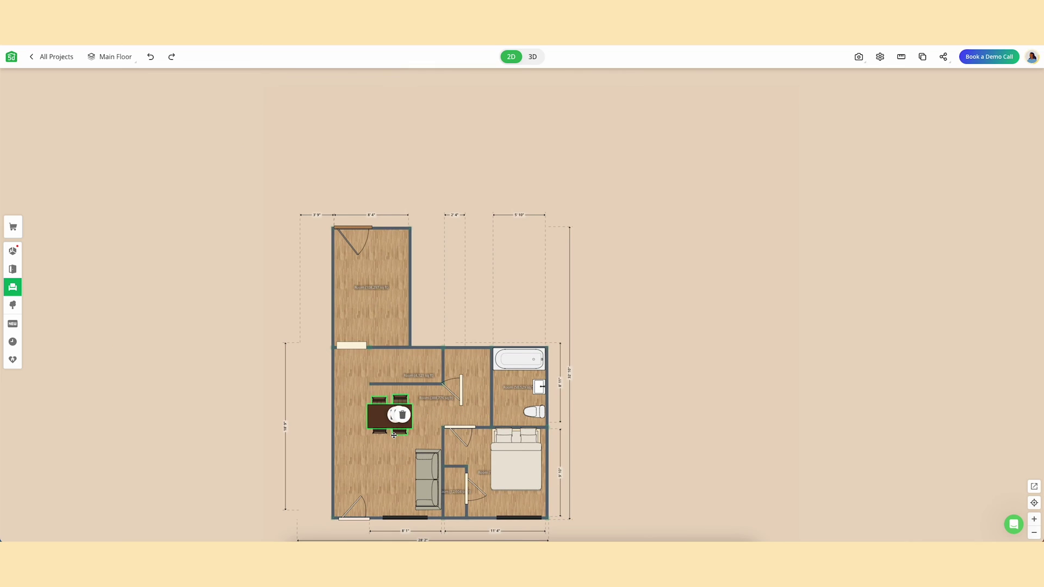
left_click_drag(407, 401, 356, 436)
left_click(415, 435)
left_click(400, 447)
left_click(390, 436)
left_click(249, 445)
left_click(392, 432)
left_click(426, 478)
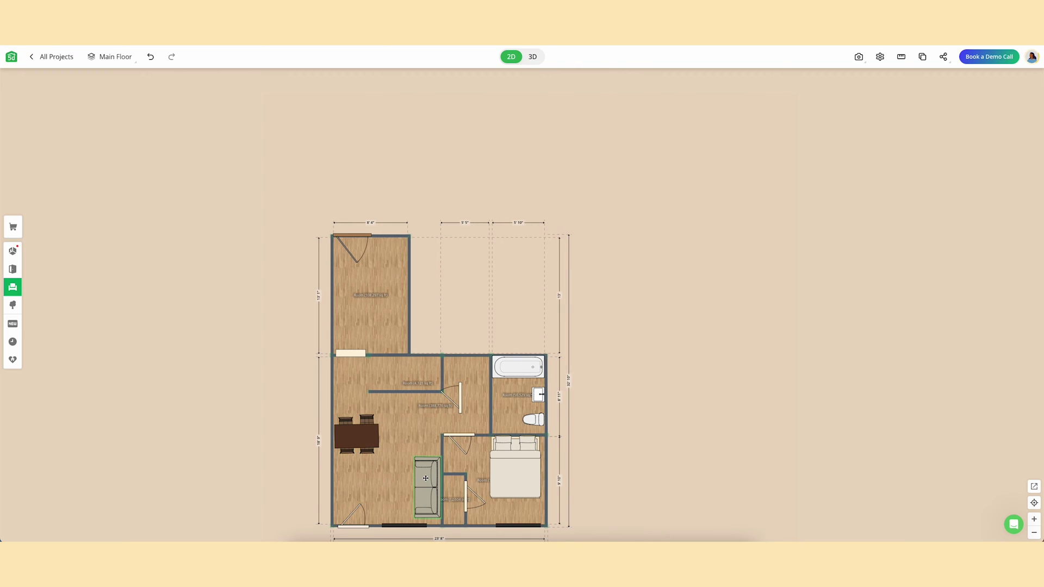
left_click(355, 436)
left_click(523, 516)
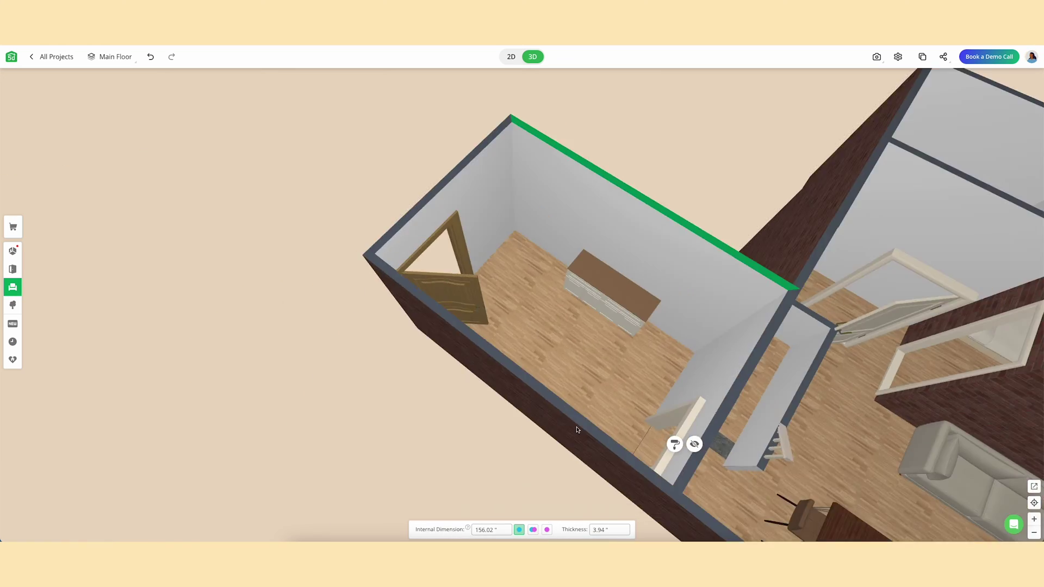
Colour the hanging kitchen cabinet cream with RGB 255, 251, 235, and align a row of matching cabinets above the counter.
left_click(603, 374)
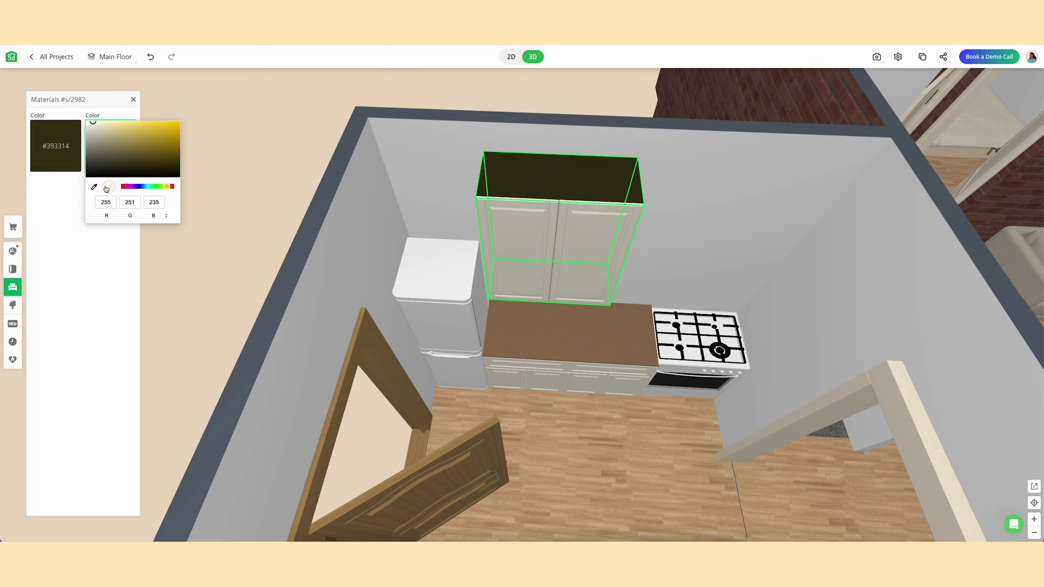
left_click(586, 275)
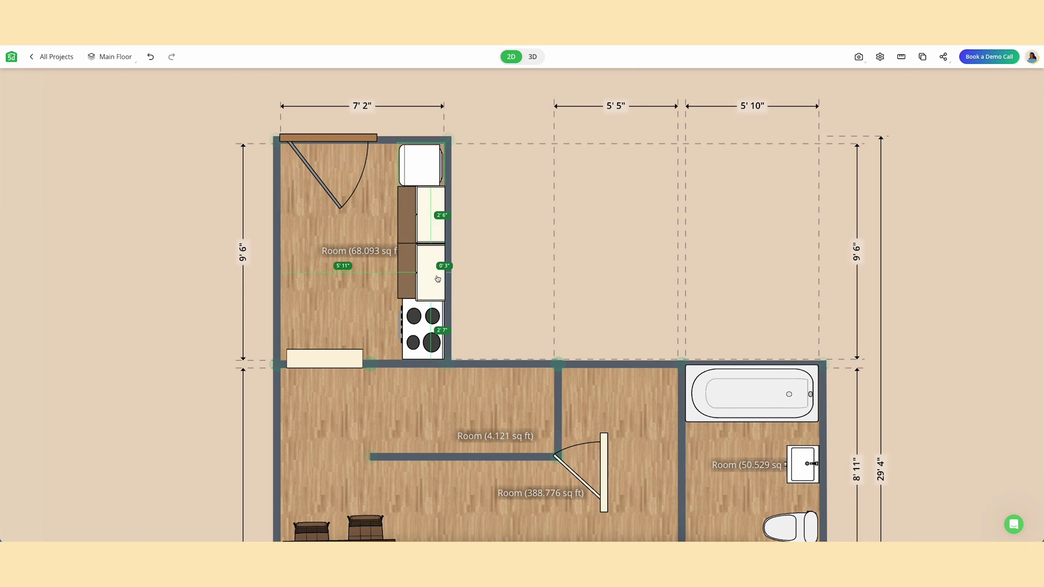
left_click_drag(459, 307, 459, 312)
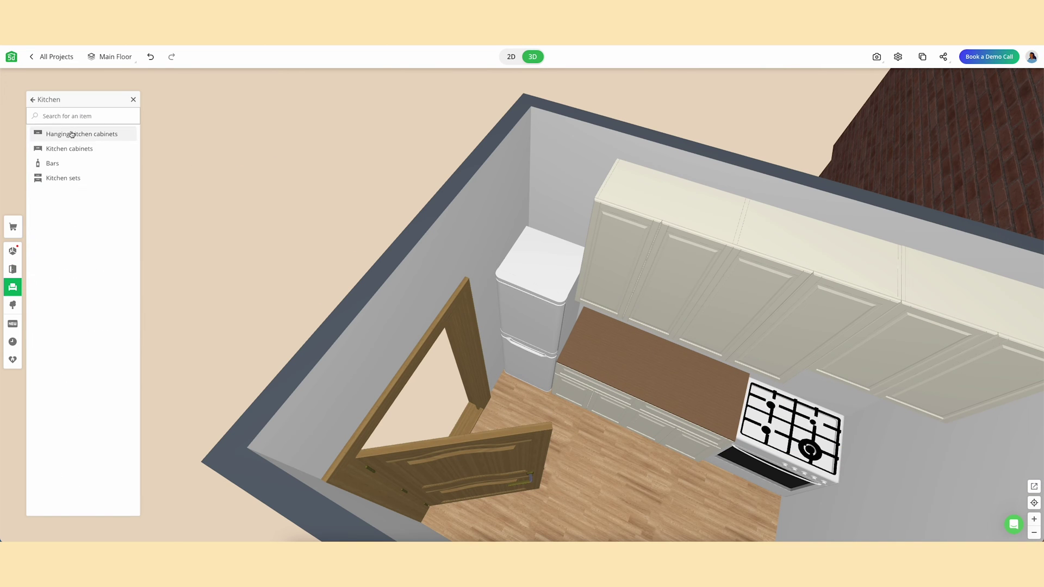
scroll(69, 150, "down", 10)
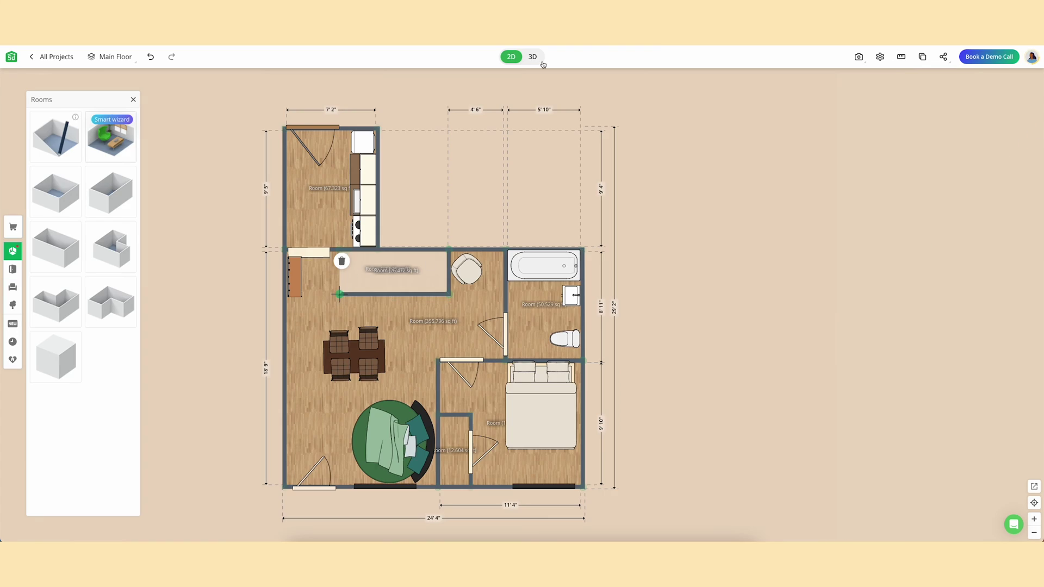
Draw a wall behind the staircase to close the gap between the kitchen and the armchair nook, and inspect it in 3D.
left_click(533, 57)
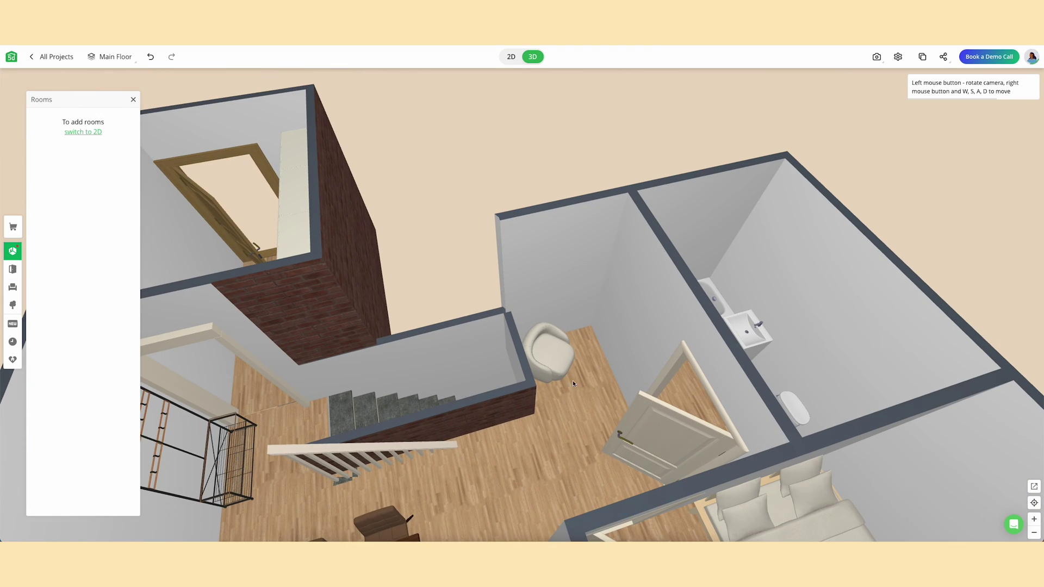
left_click(512, 243)
left_click(393, 249)
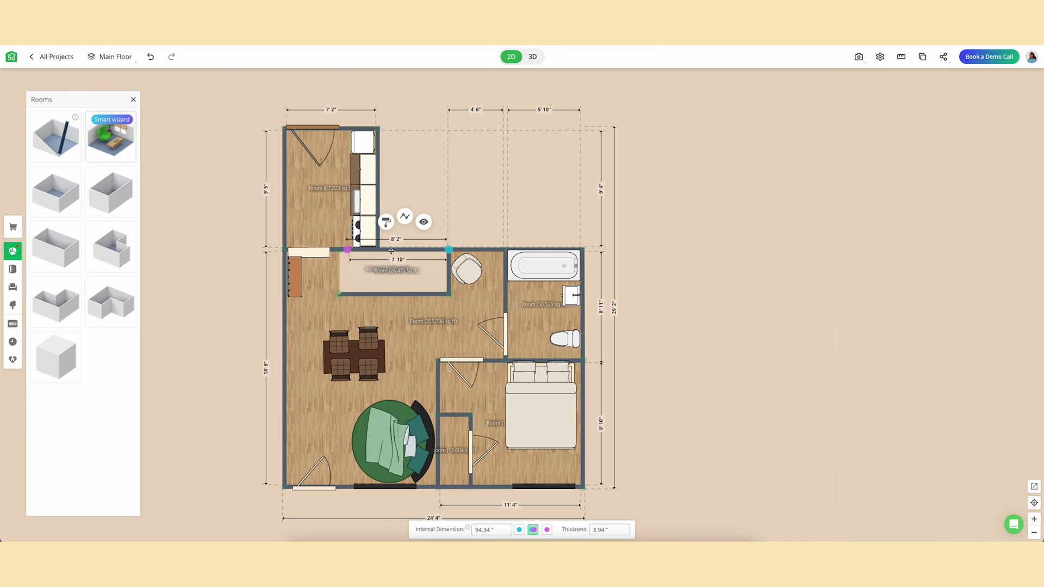
left_click(55, 136)
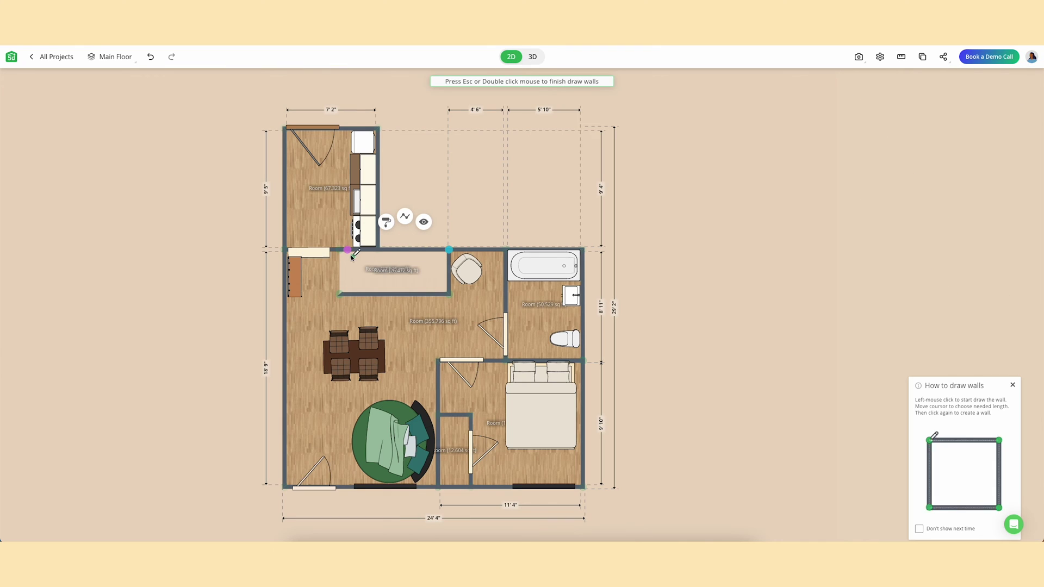
double_click(451, 249)
left_click(535, 59)
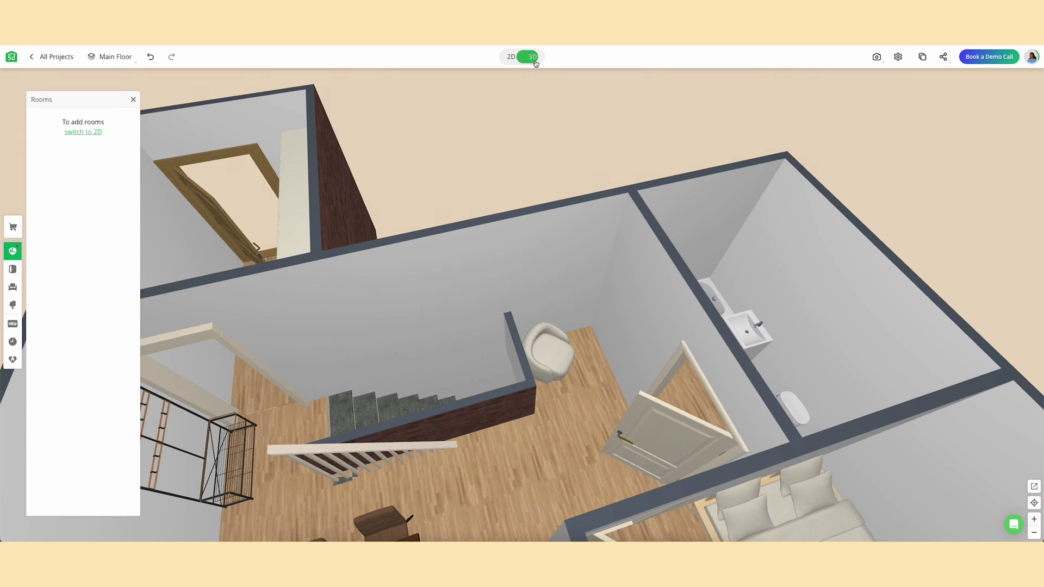
Select the brick-faced half wall beside the staircase and open the texture library for one of its surfaces.
left_click(452, 393)
left_click(491, 418)
left_click_drag(491, 417, 488, 381)
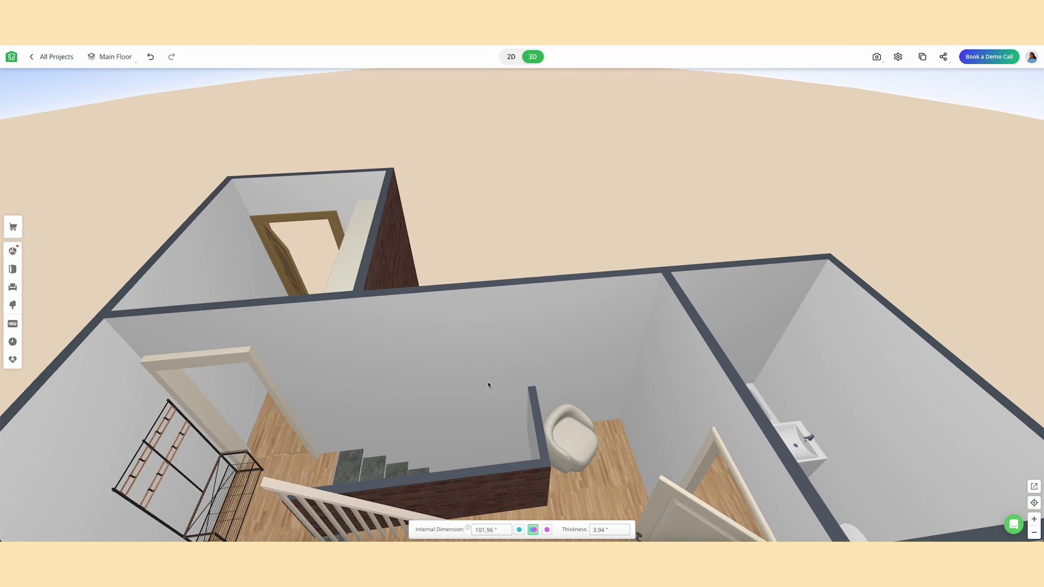
scroll(495, 359, "down", 3)
left_click(495, 358)
left_click(478, 404)
left_click(473, 383)
left_click(111, 145)
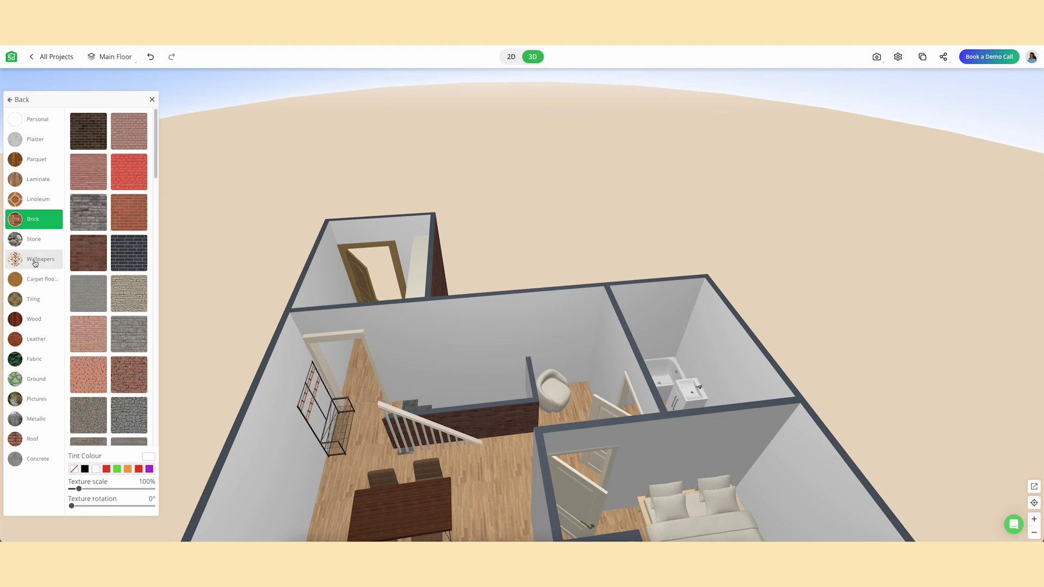
Try to apply a wallpaper texture to the brick-faced half wall beside the staircase.
left_click(35, 263)
left_click(463, 411)
left_click(512, 57)
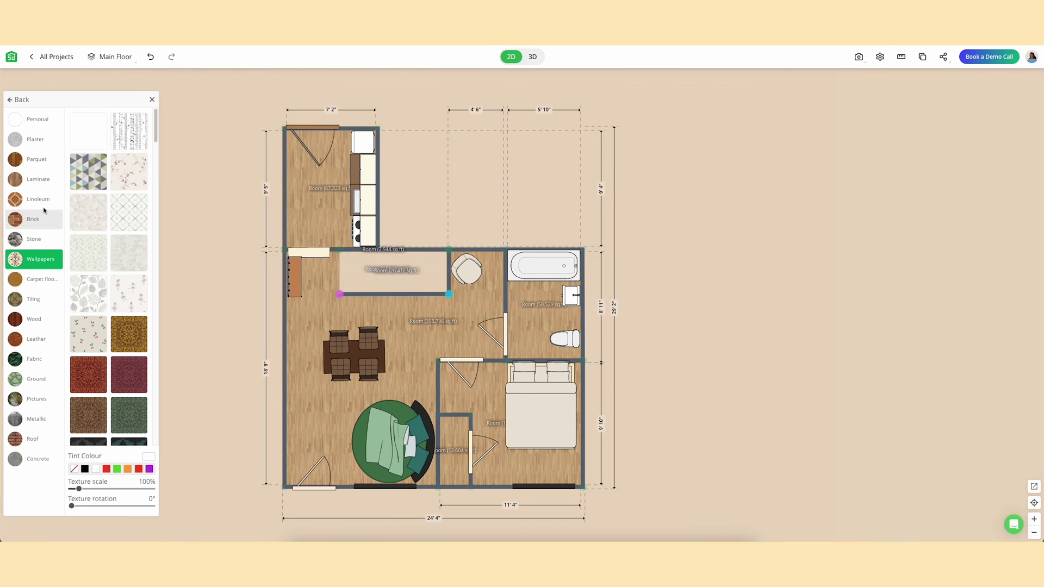
left_click(32, 262)
left_click(533, 59)
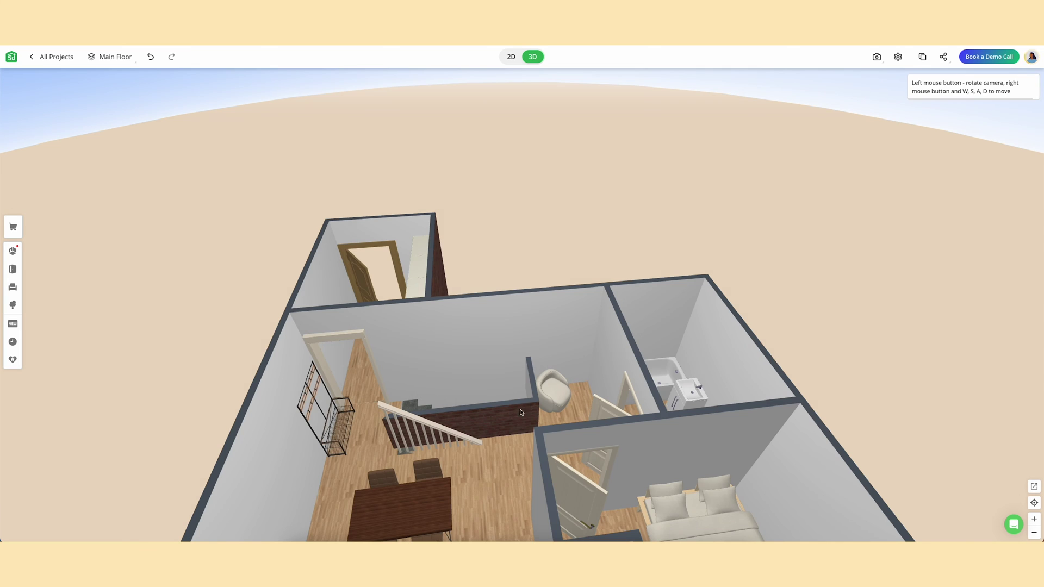
mouse_move(414, 228)
left_mouse_down()
mouse_move(487, 285)
mouse_move(512, 290)
mouse_move(493, 378)
left_mouse_up()
left_click(493, 378)
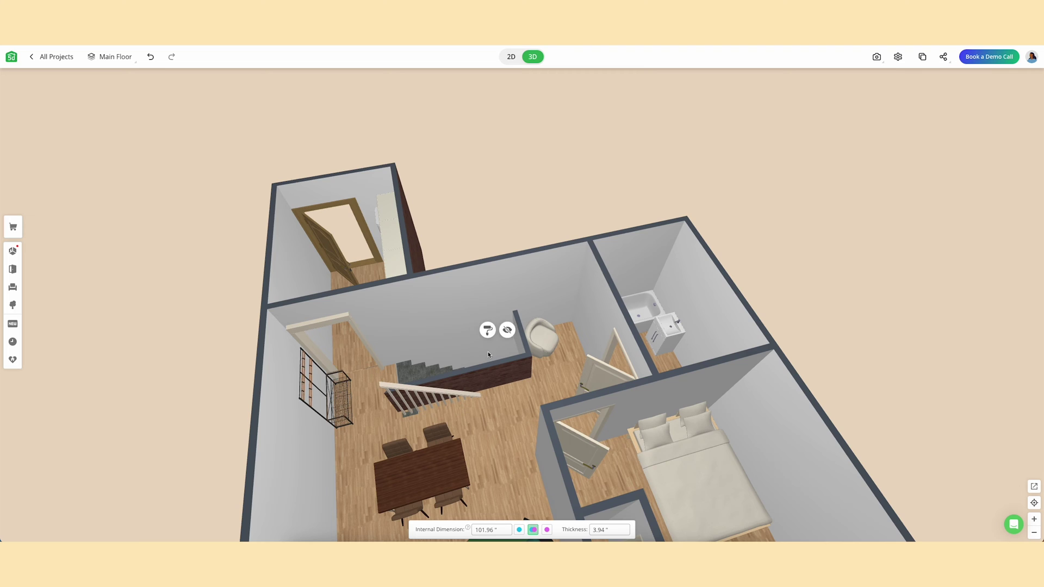
Replace the brick finish on the half wall beside the staircase with plain white, and check it in 3D.
left_click(512, 56)
left_click(439, 285)
left_click(413, 256)
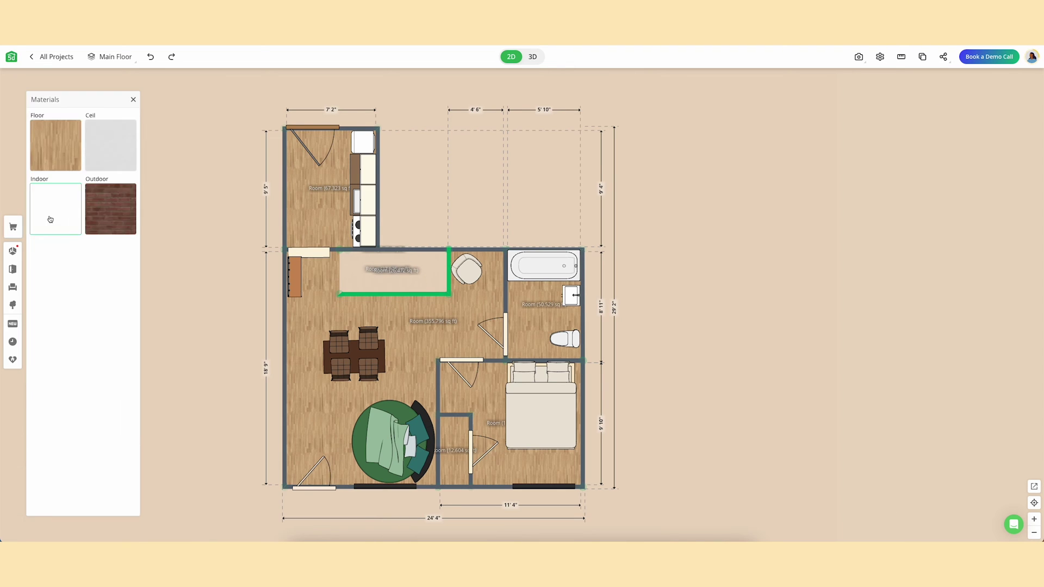
left_click(50, 219)
left_click(539, 60)
left_click(515, 60)
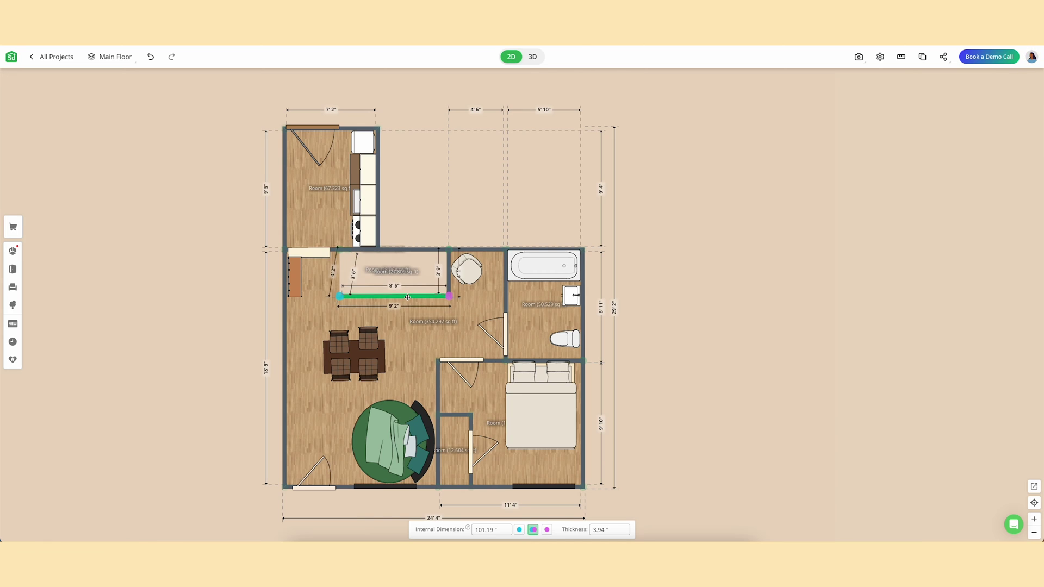
left_click(450, 274)
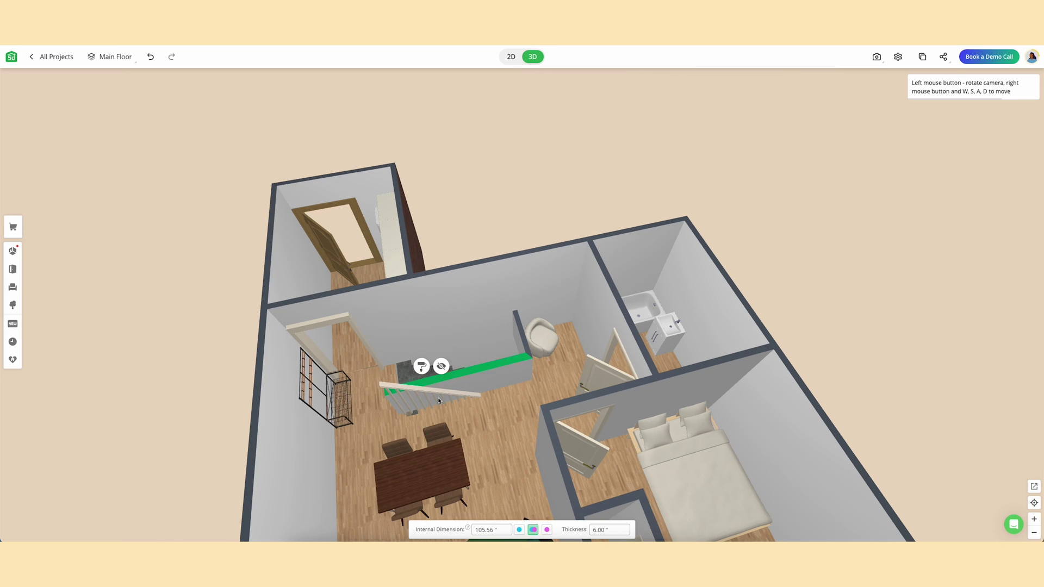
Move the half wall outward from the staircase, set its thickness to 3.94 inches and check the fit in 3D.
left_click_drag(439, 401, 465, 358)
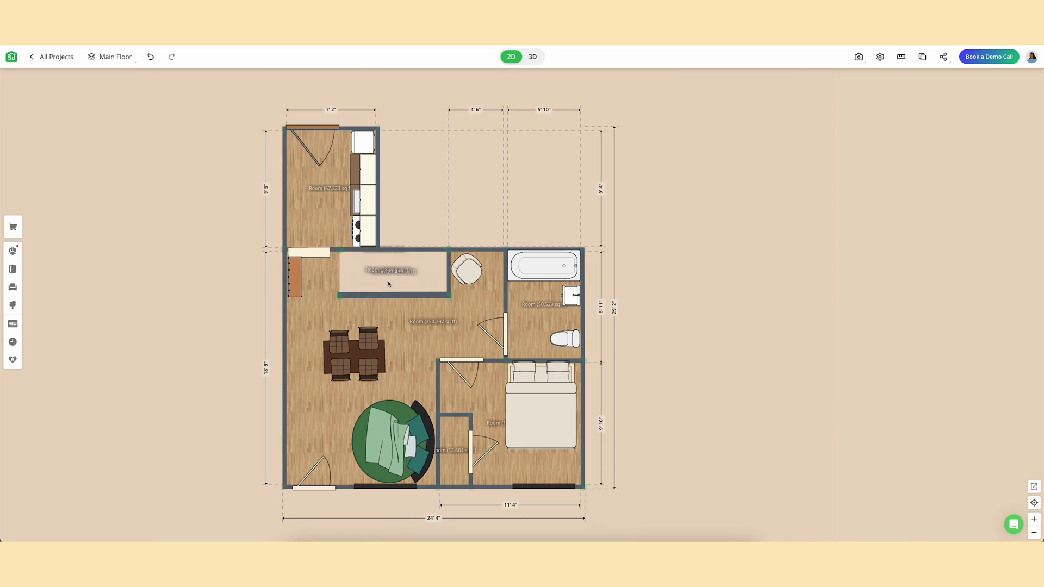
left_click(533, 56)
key("2")
left_click(396, 298)
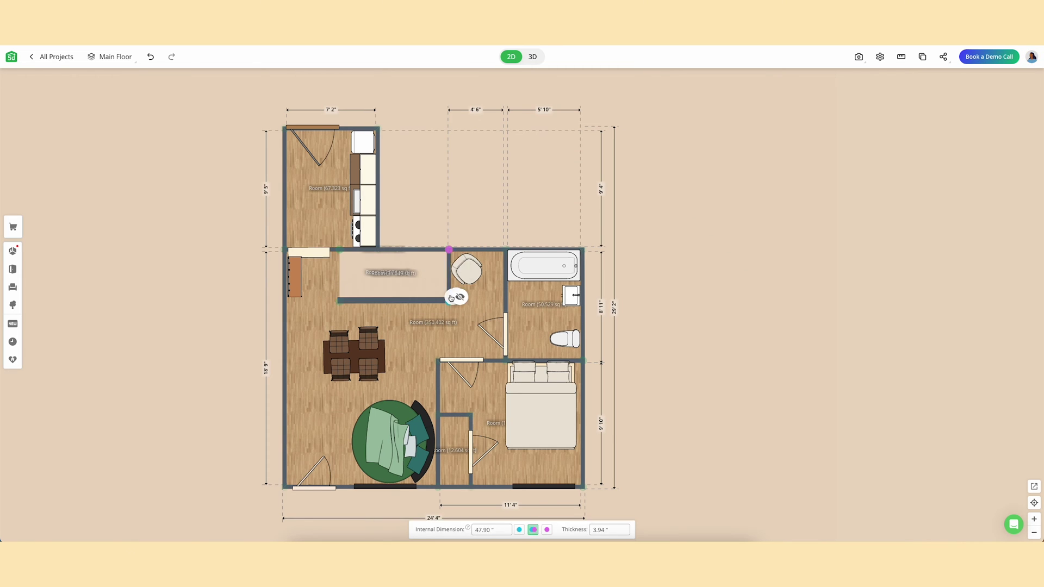
left_click(439, 300)
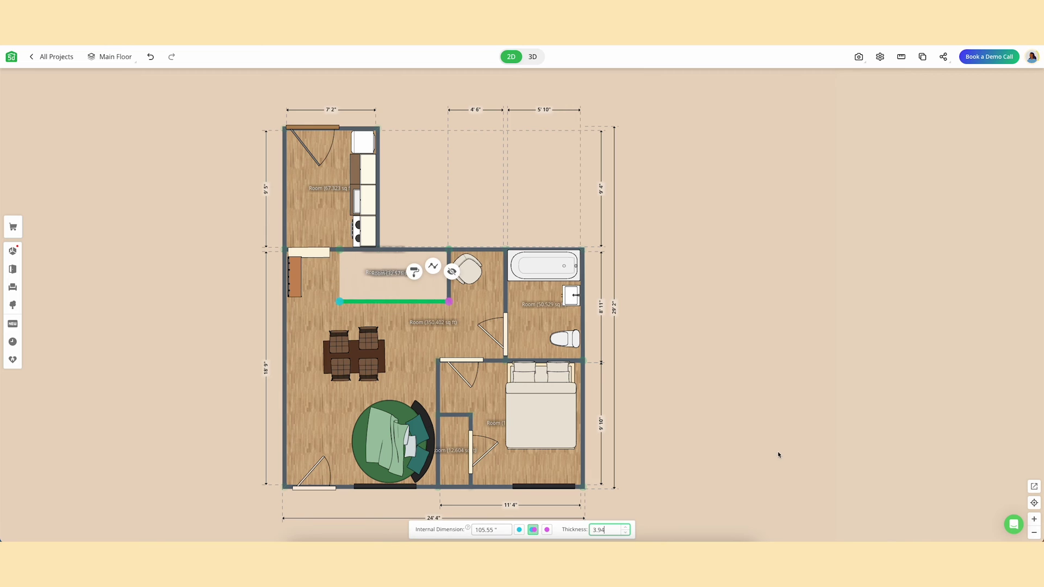
left_click(533, 57)
left_click(511, 56)
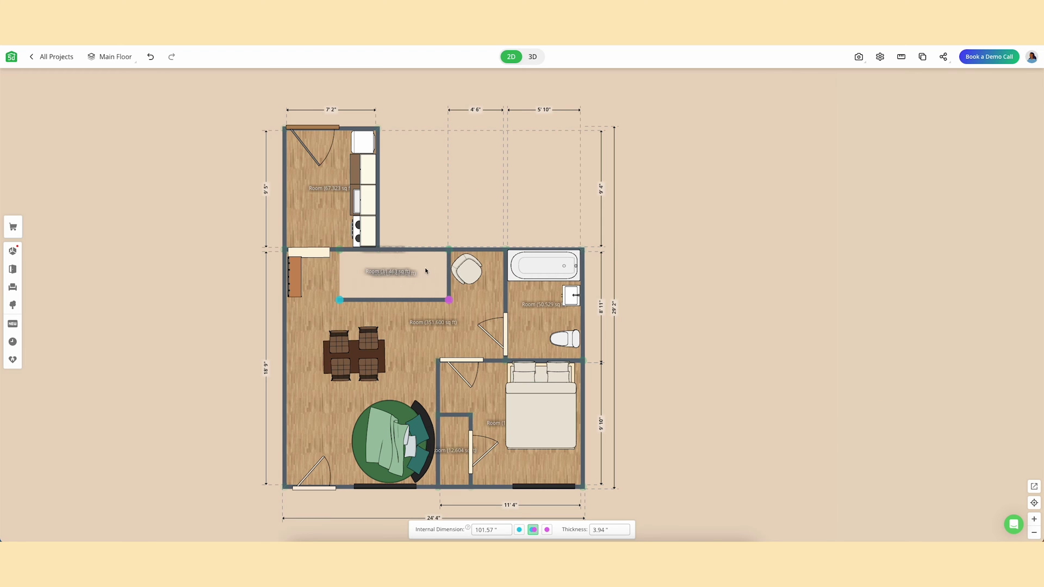
left_click(533, 57)
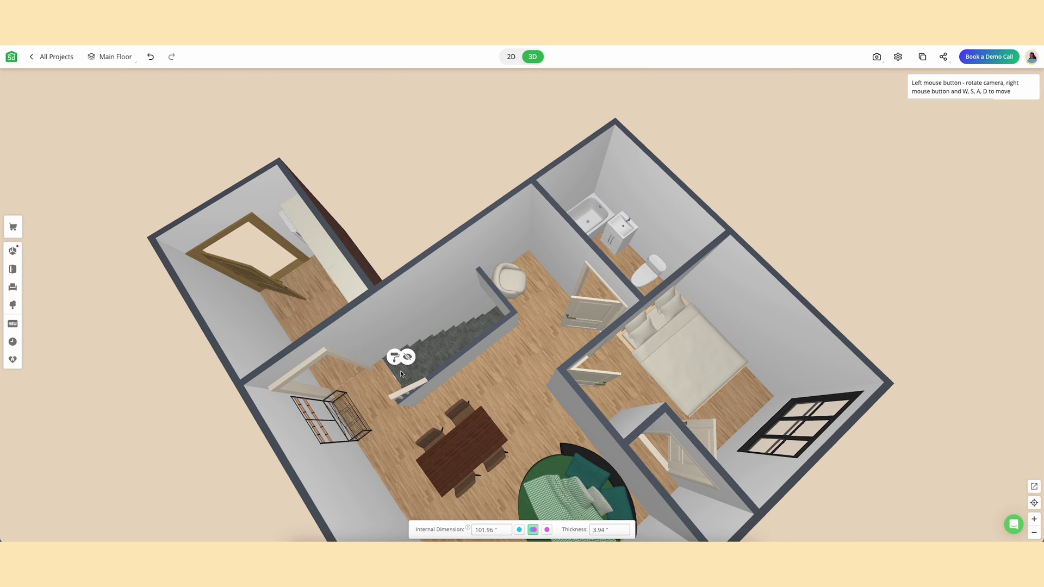
Switch to the First floor, add a door to the short wall beside the staircase, and browse the suspended wash-basins.
left_click(136, 57)
left_click(112, 77)
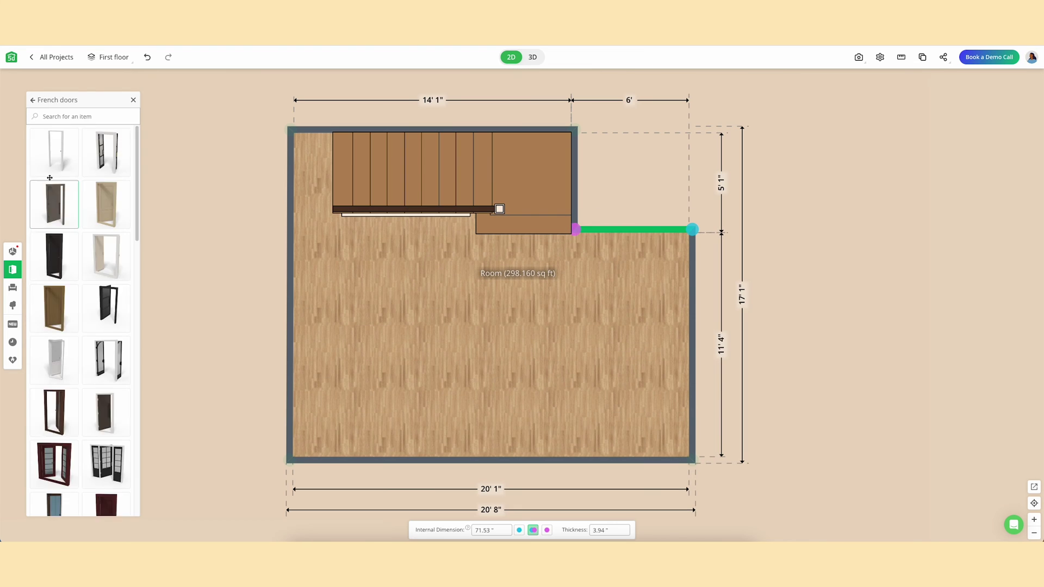
left_click(615, 265)
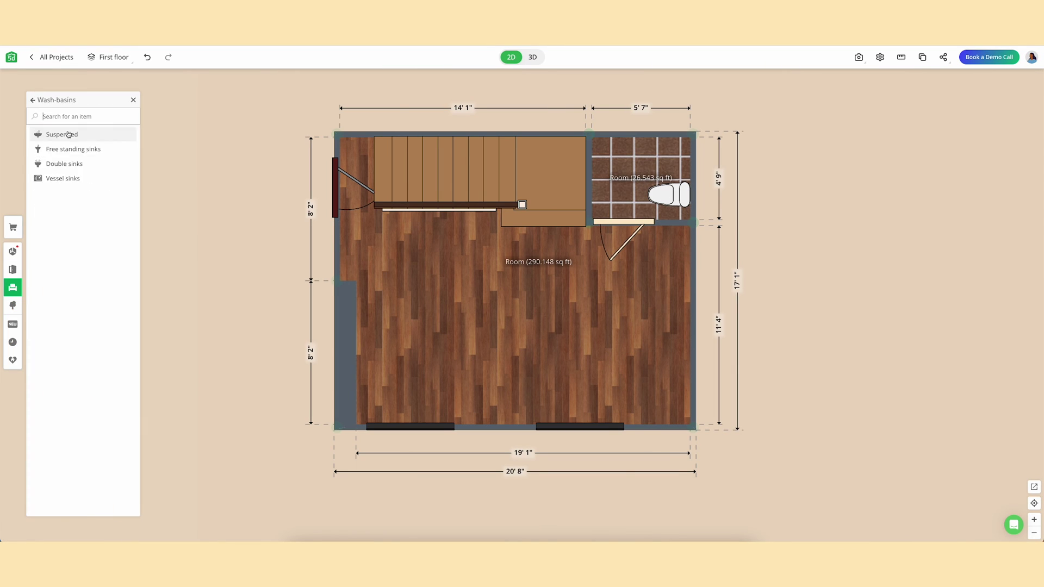
left_click(69, 135)
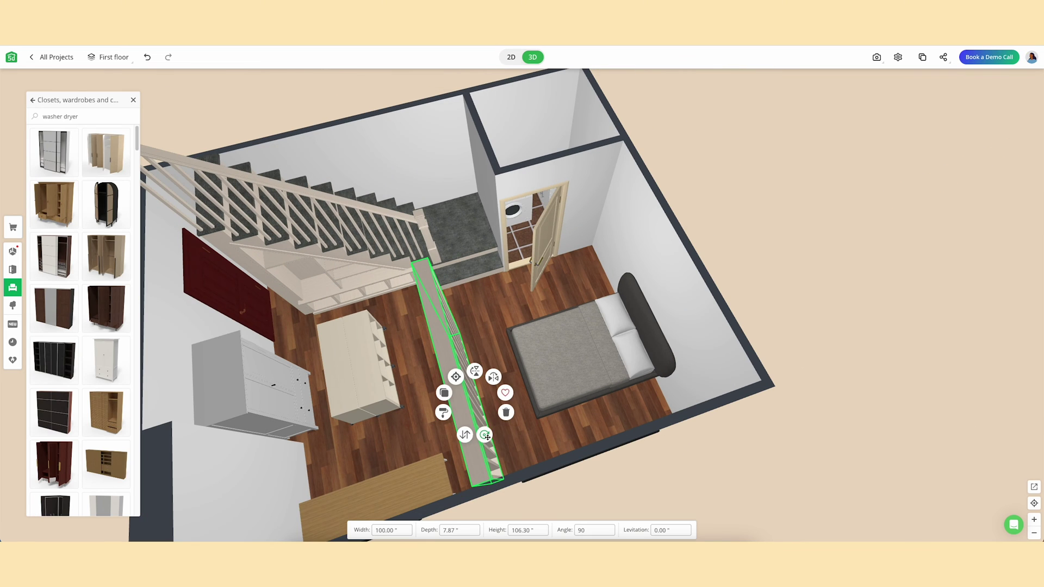
Shift the slatted partition away from the bed and place the dark wood dresser between them, rotated to a 90° angle.
left_click_drag(487, 437, 477, 442)
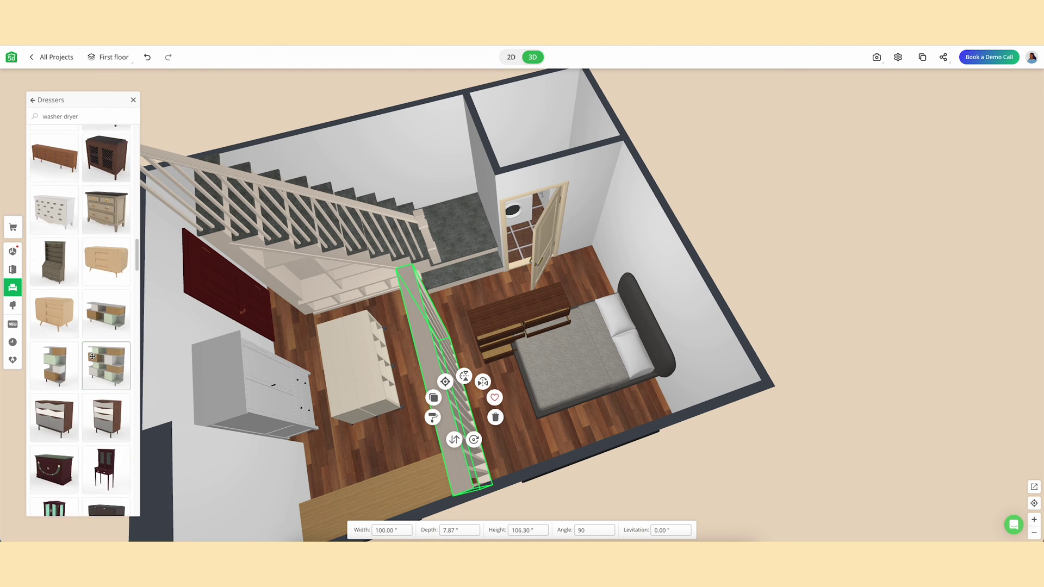
scroll(92, 356, "up", 10)
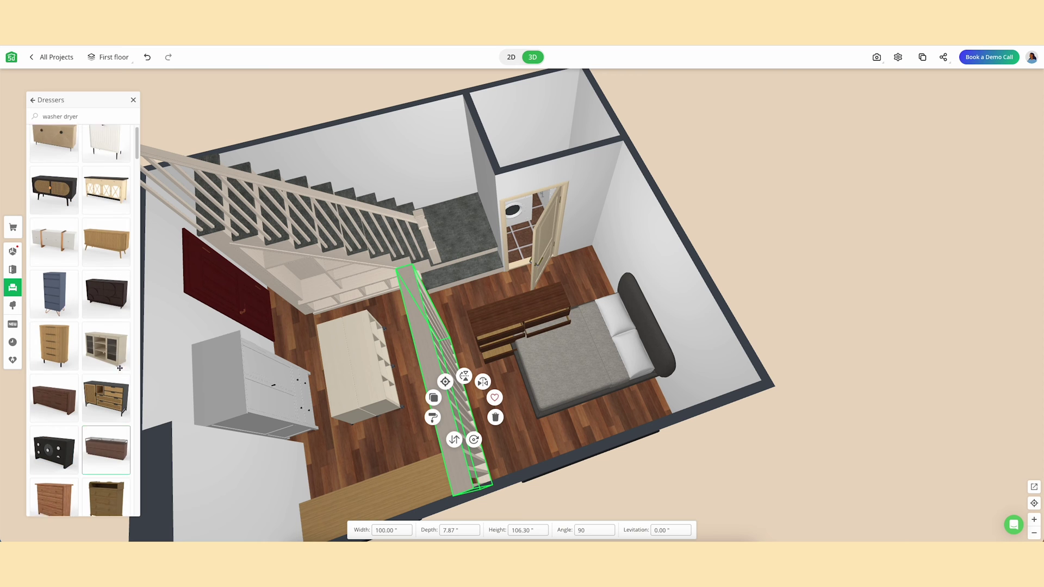
left_click(533, 321)
left_click(587, 530)
type("90")
left_click_drag(543, 330, 500, 398)
left_click(560, 435)
left_click(493, 392)
left_click_drag(598, 424, 598, 327)
Try several fabric textures on the bed's headboard and frame, finishing with the plain black fabric.
left_click(575, 276)
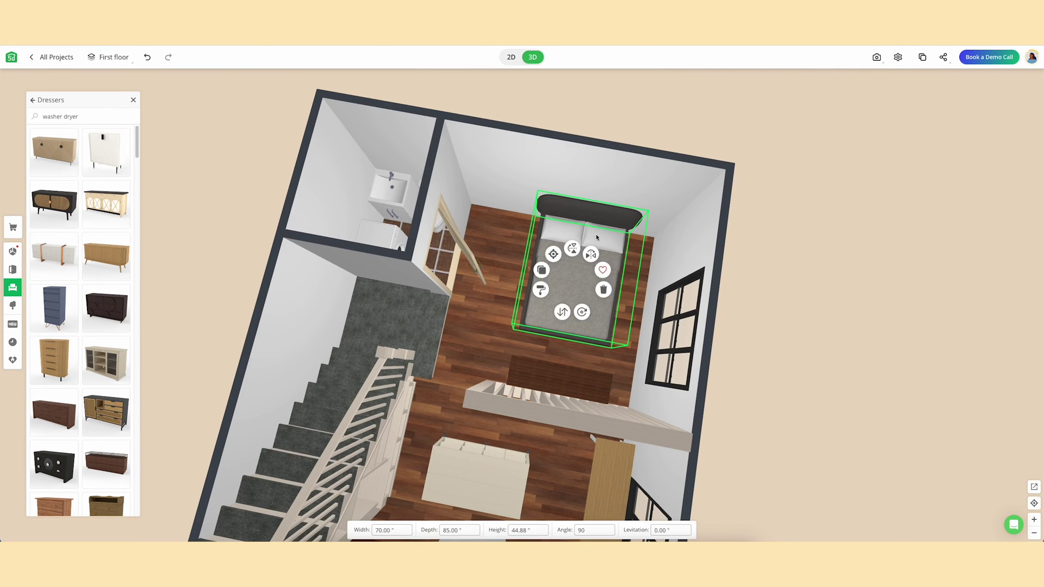
left_click(540, 289)
left_click(116, 213)
scroll(122, 272, "down", 3)
left_click(131, 401)
scroll(109, 327, "down", 8)
scroll(76, 252, "up", 10)
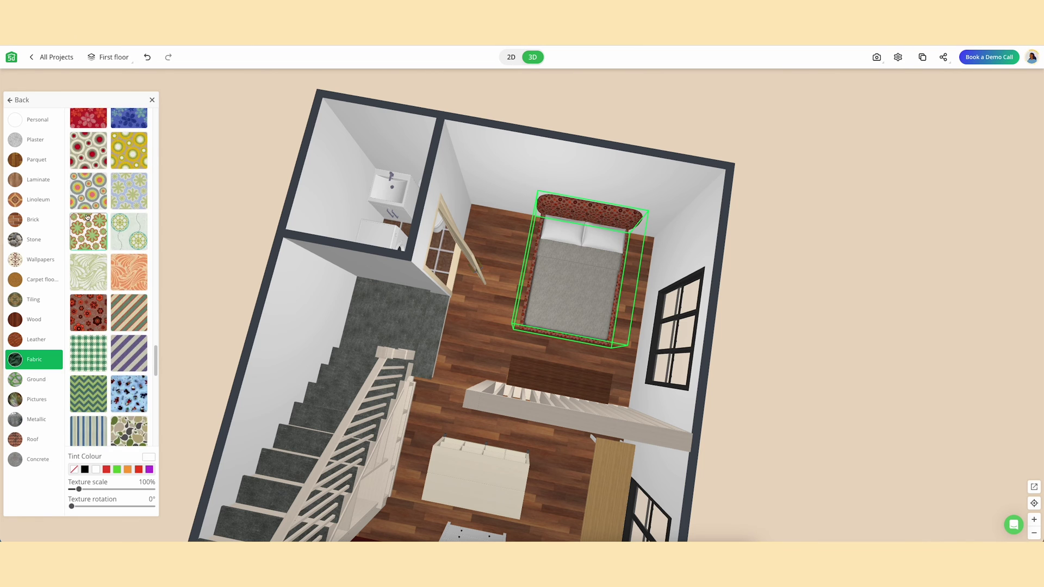
scroll(132, 258, "up", 5)
left_click(129, 131)
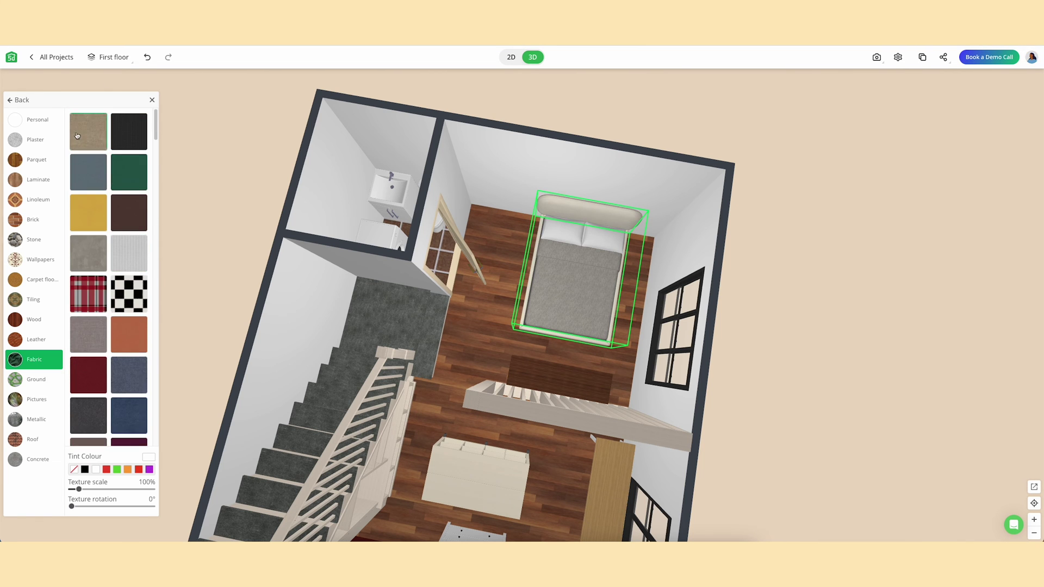
left_click(152, 100)
Delete the grey wardrobe standing near the red door.
left_click_drag(314, 195, 488, 278)
left_click(478, 290)
left_click(552, 316)
scroll(553, 315, "up", 3)
left_click(555, 329)
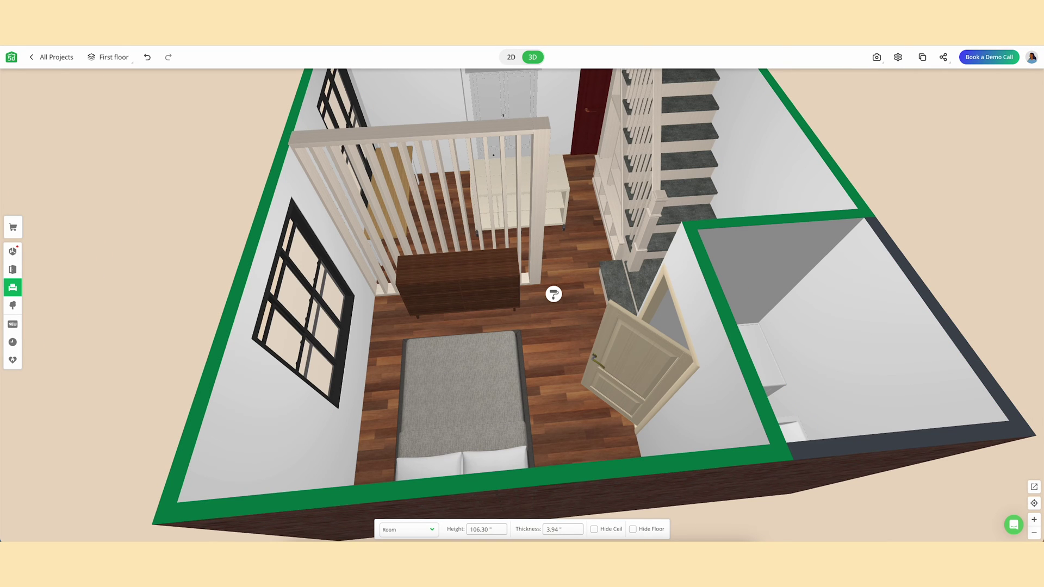
left_click_drag(554, 326, 212, 326)
left_click(212, 423)
key("Delete")
Add the wheeled cubby shelf unit from the Desks collection to the open floor between the bed and the stairs.
left_click_drag(86, 311, 381, 297)
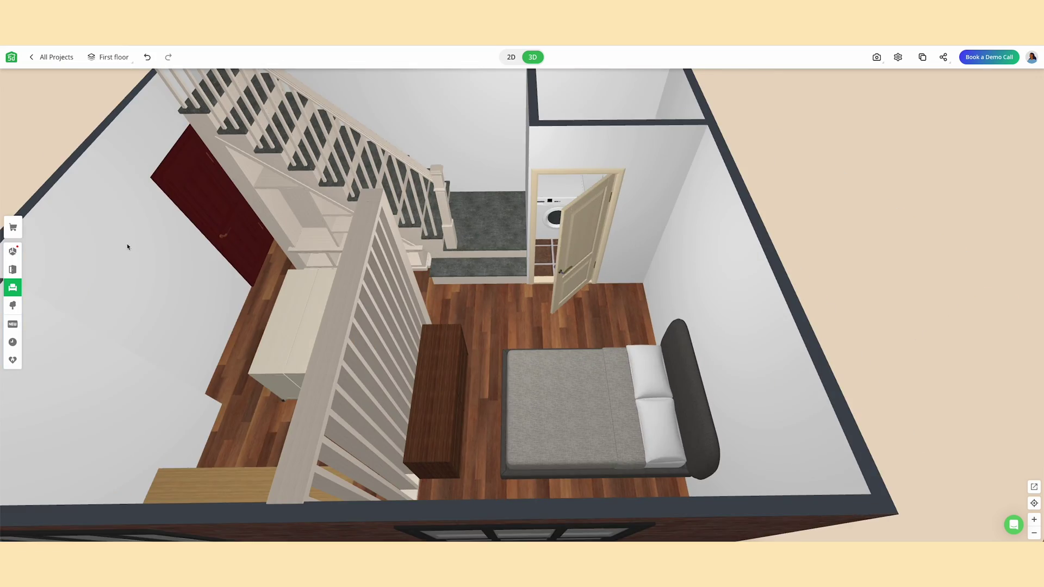
left_click_drag(127, 244, 304, 293)
left_click_drag(305, 490, 324, 426)
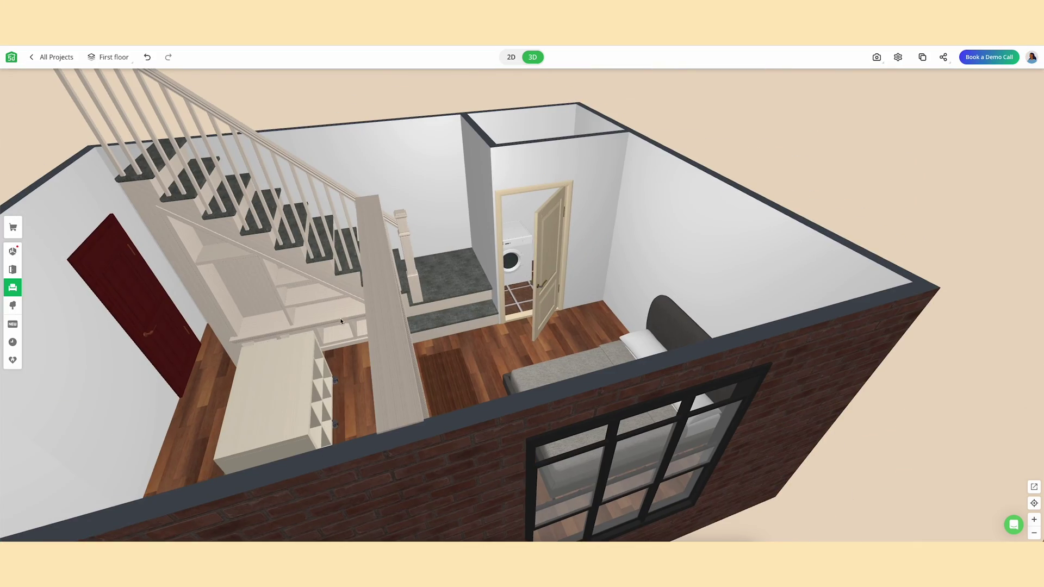
left_click_drag(341, 322, 332, 435)
left_click(12, 269)
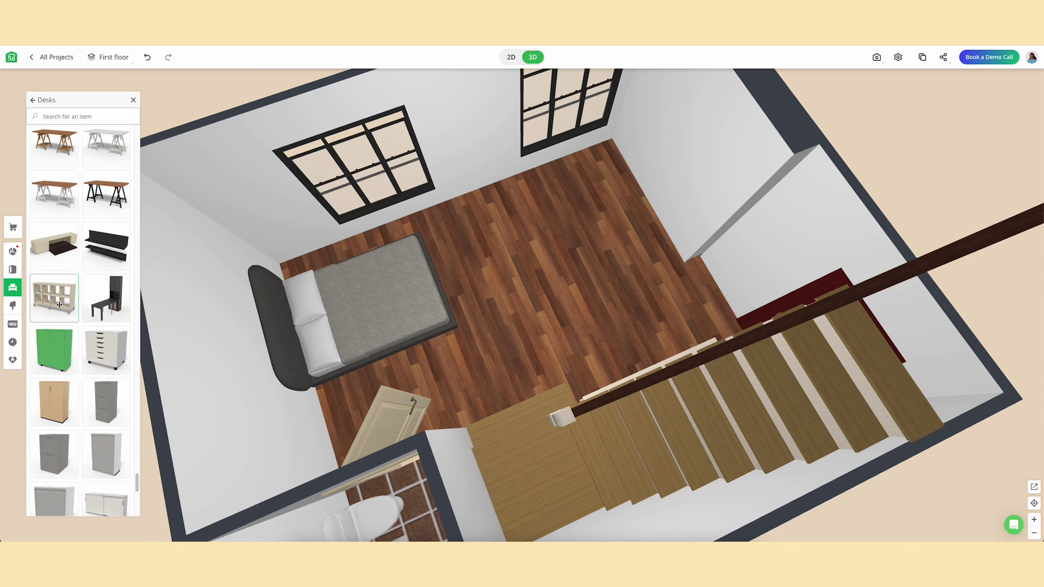
left_click(62, 304)
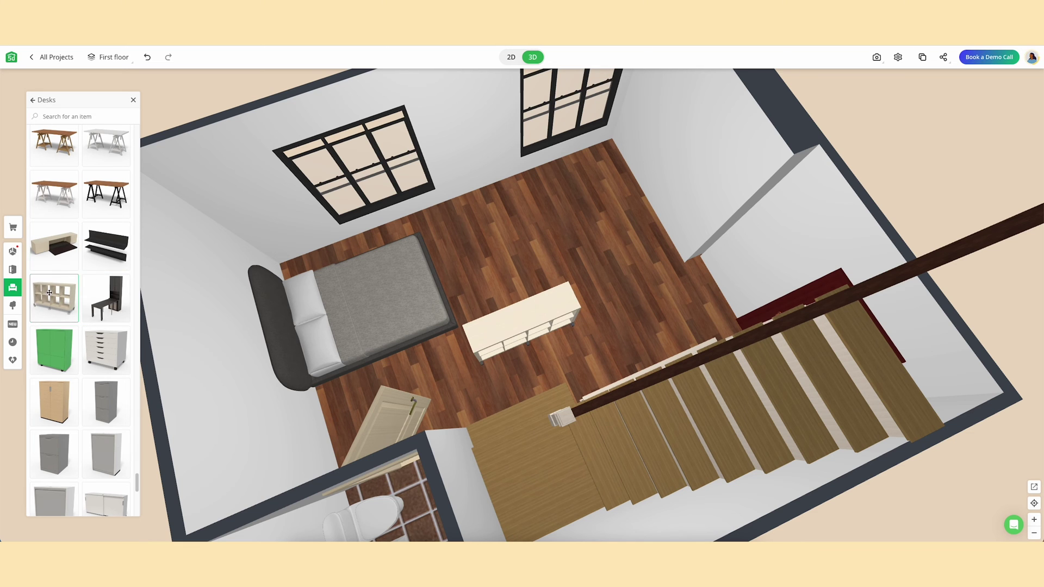
left_click_drag(49, 292, 514, 311)
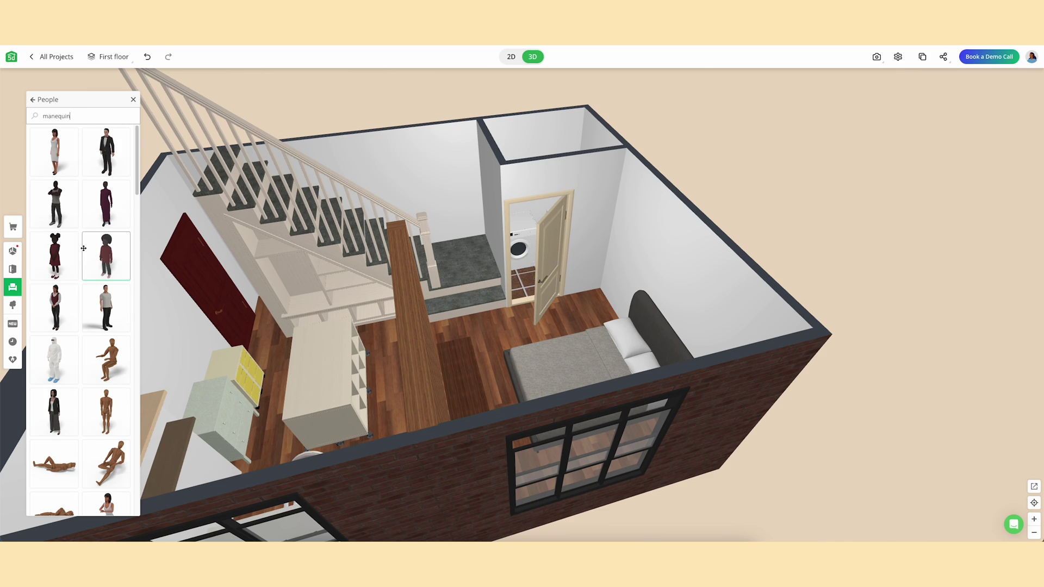
Add the standing wooden mannequin from the People collection and position it beside the red door.
scroll(83, 248, "down", 15)
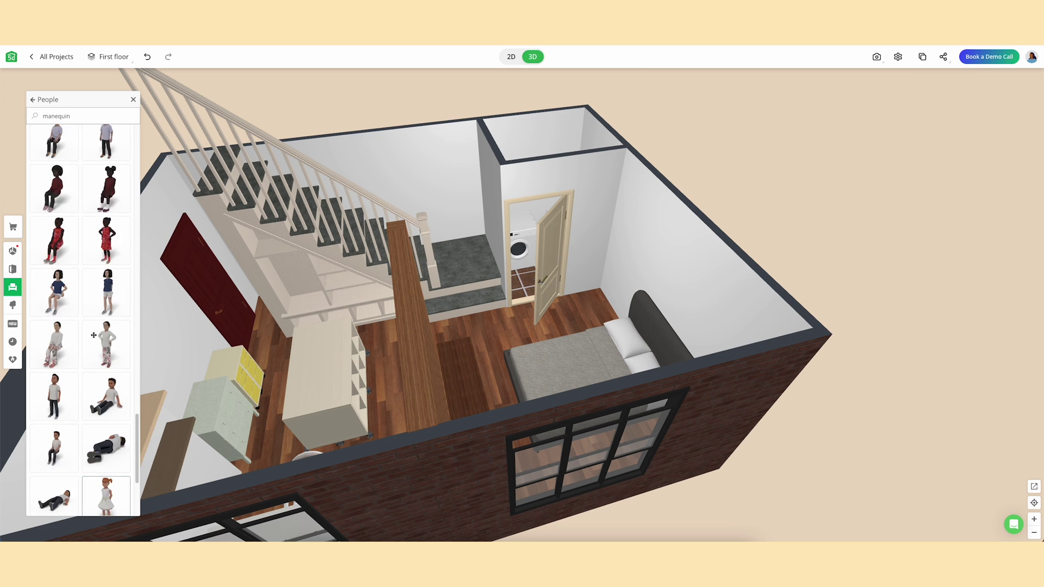
scroll(93, 335, "up", 12)
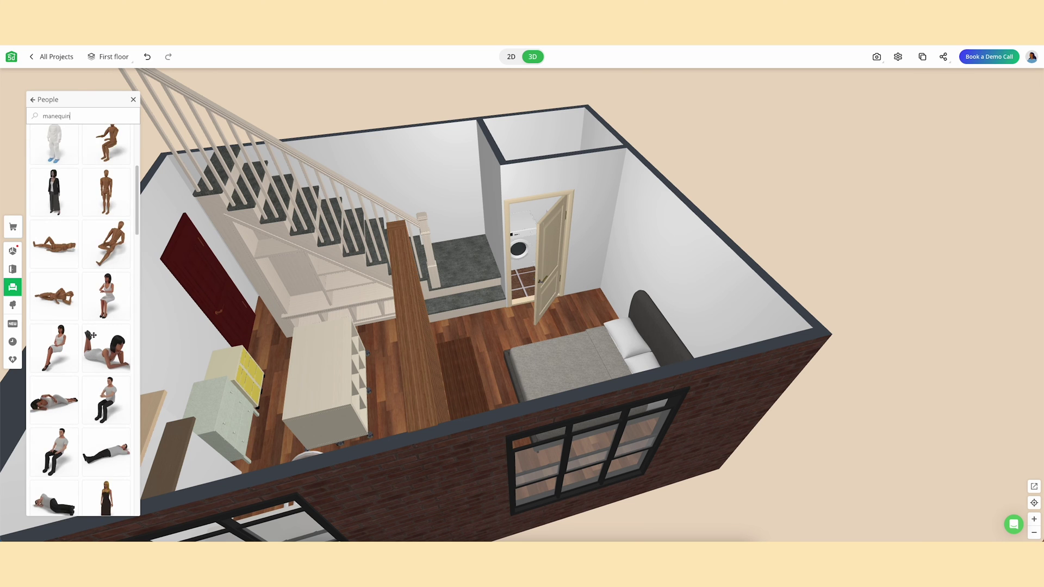
scroll(94, 335, "up", 2)
left_click(99, 275)
scroll(106, 253, "up", 5)
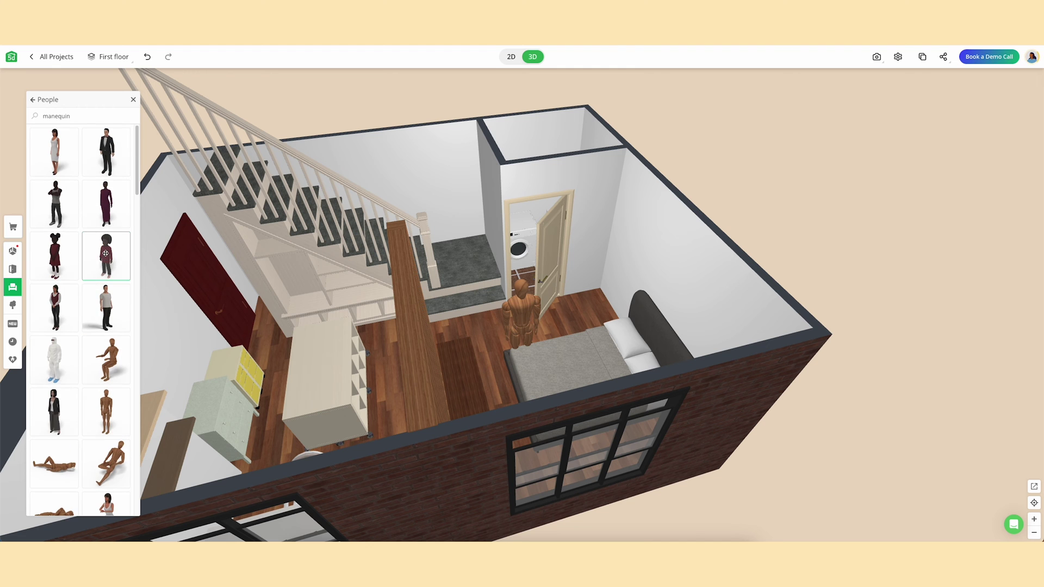
left_click_drag(99, 233, 101, 234)
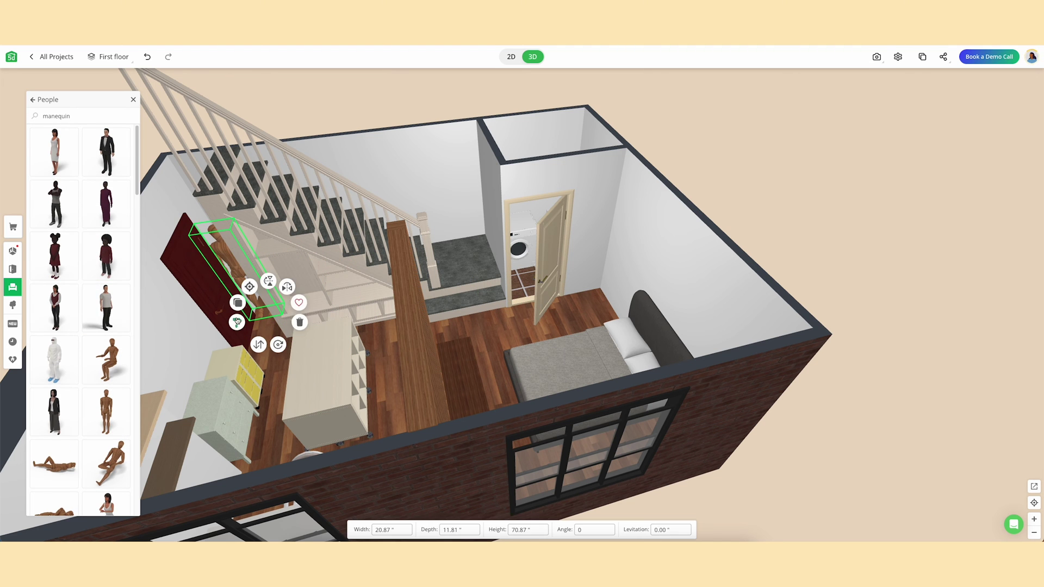
Recolour the wooden mannequin with a light cream finish and view it up close.
left_click(237, 320)
left_click(54, 145)
left_click(94, 422)
left_click(248, 268)
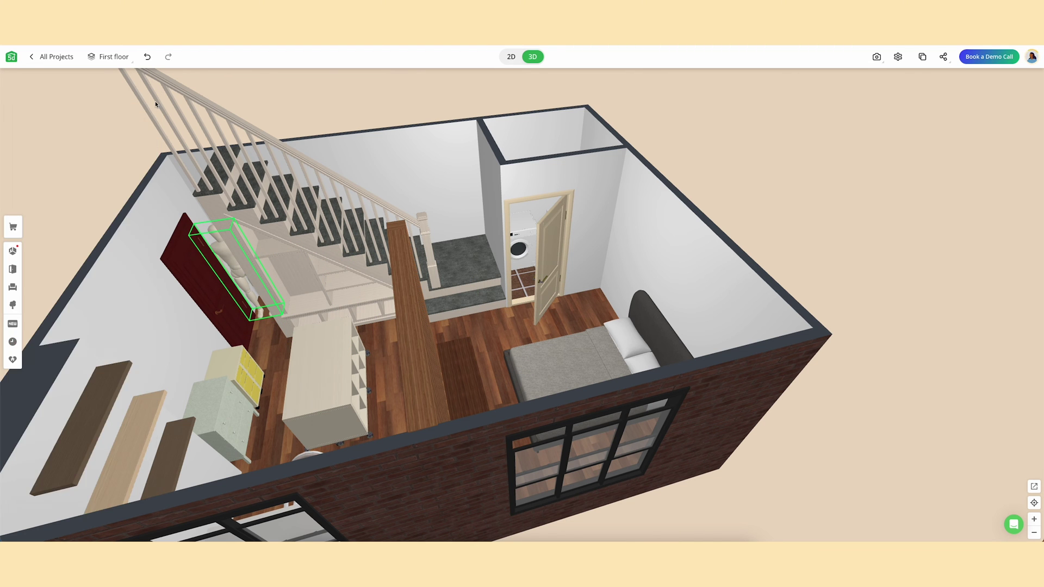
left_click_drag(252, 298, 316, 256)
left_click(125, 347)
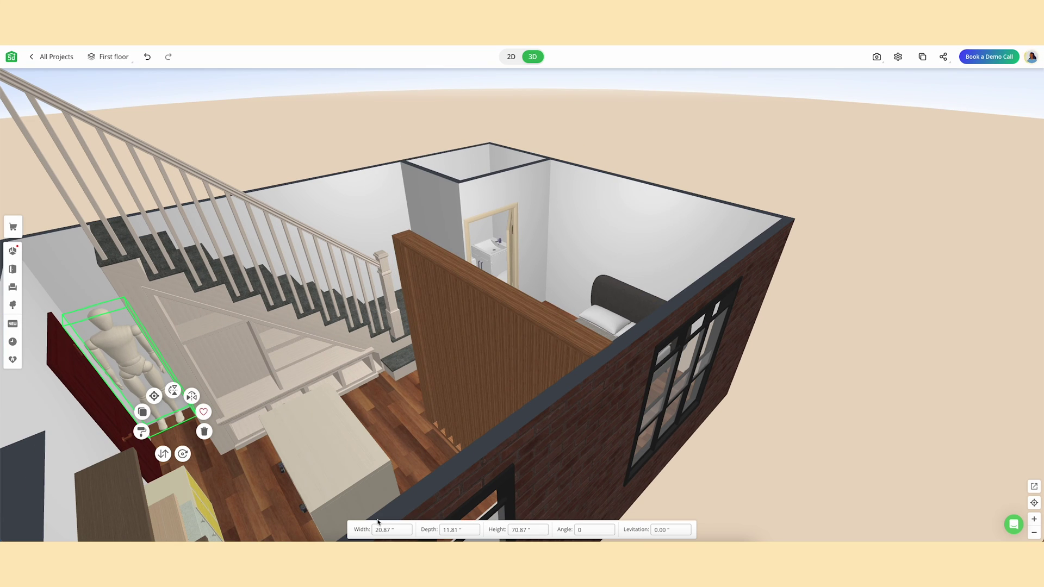
Resize the mannequin to a height of 60 inches and a width of 13 inches, and inspect it in the room.
left_click(535, 530)
type("60")
key("Return")
left_click(402, 531)
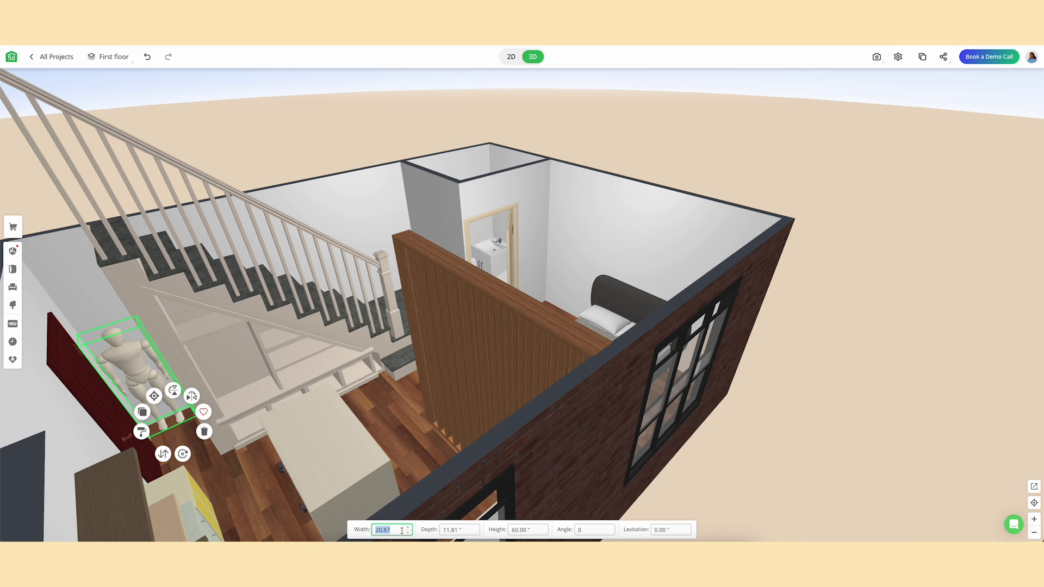
type("15")
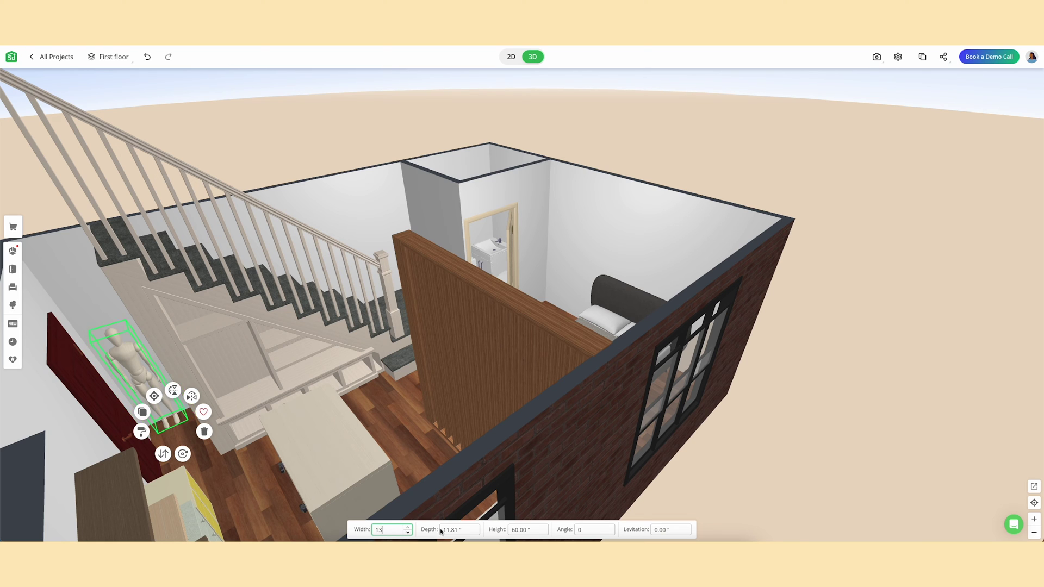
left_click(146, 343)
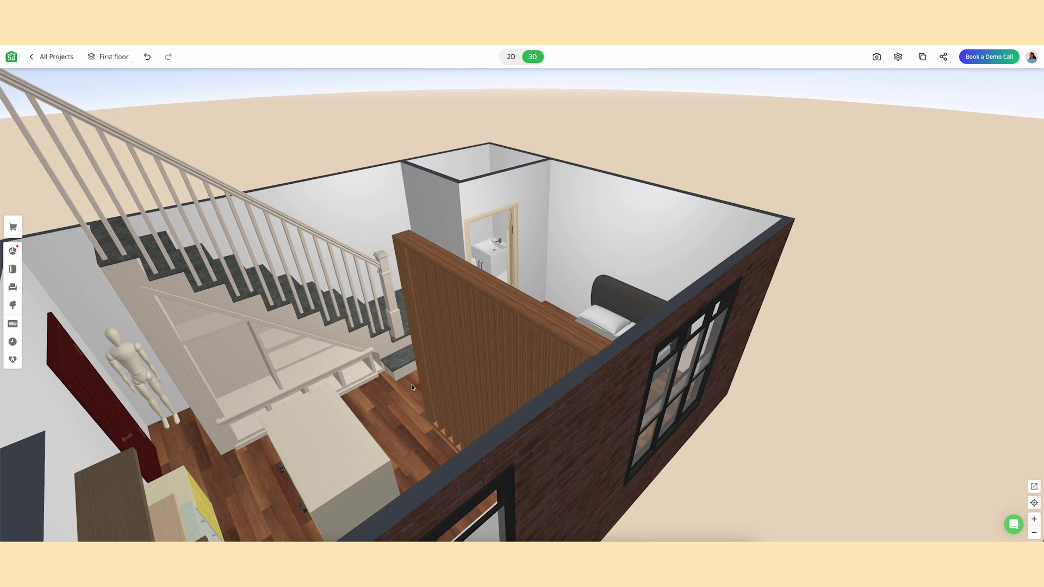
left_click_drag(382, 379, 372, 354)
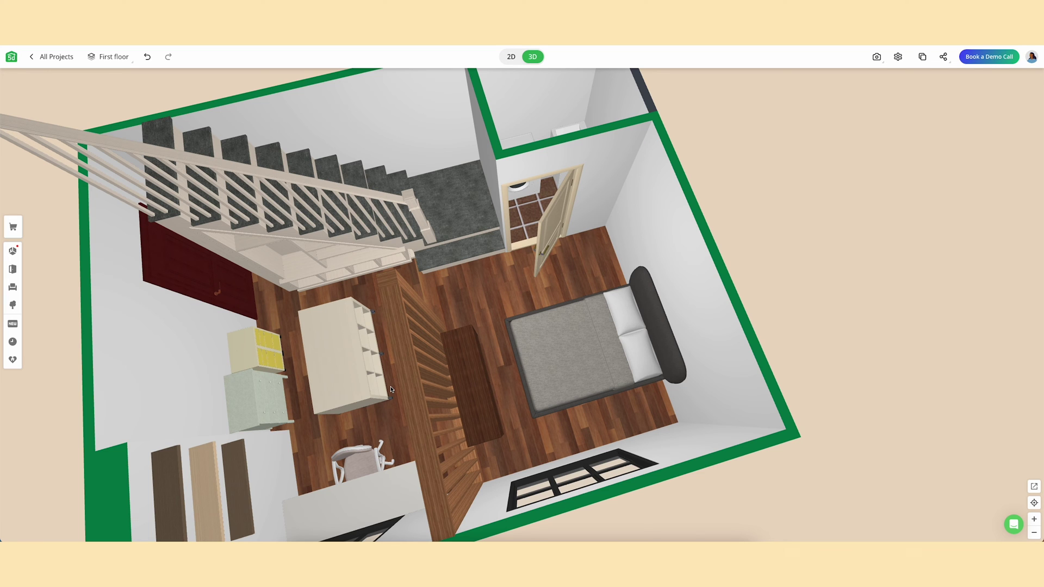
Open the wood textures for the first material of the staircase.
left_click(460, 405)
left_click(392, 240)
left_click(360, 256)
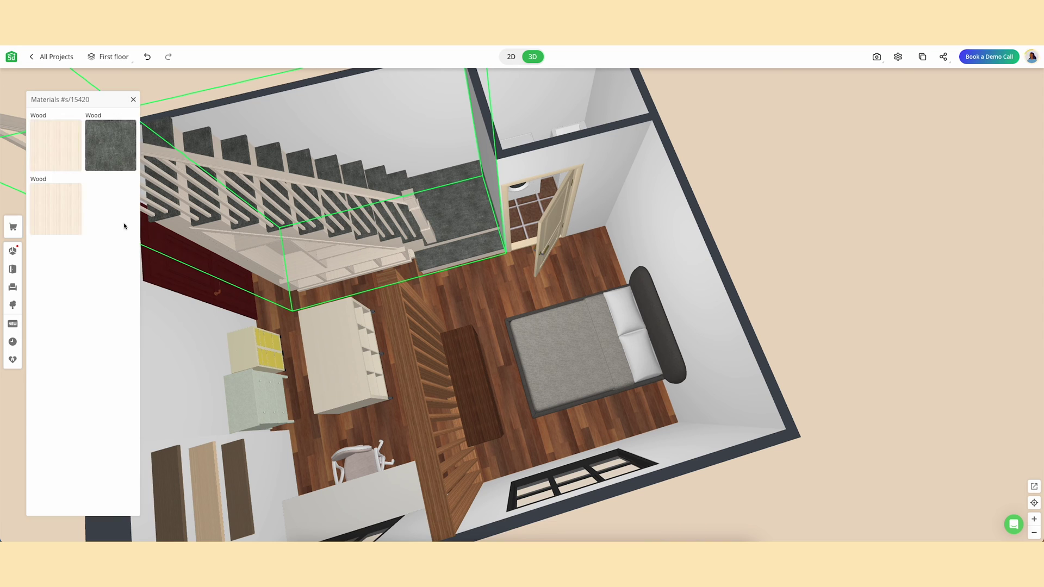
left_click(71, 156)
scroll(72, 157, "down", 6)
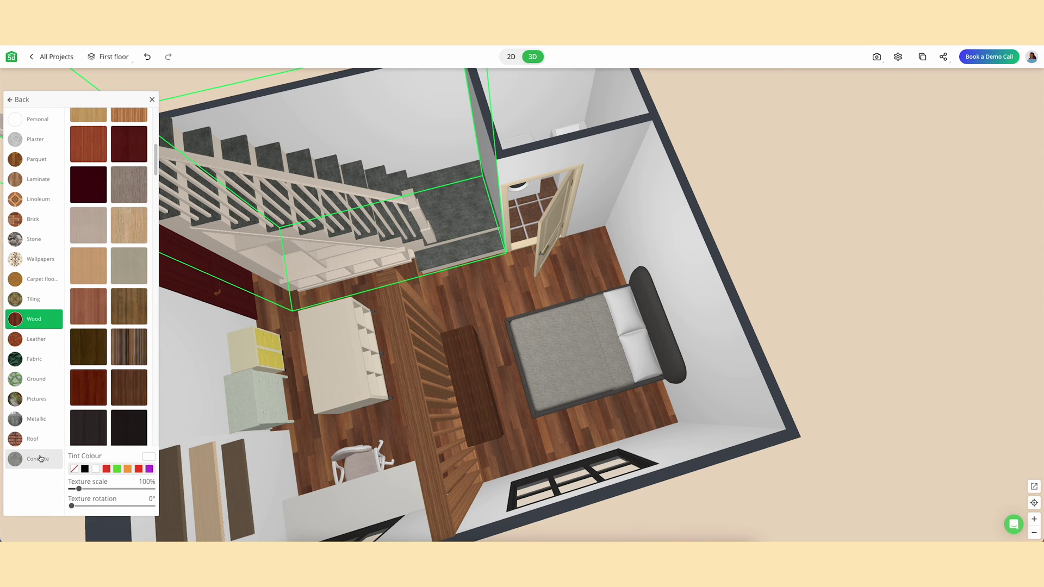
Try brown, grey plank and reddish wood textures on the staircase's railing and framework.
scroll(77, 114, "up", 6)
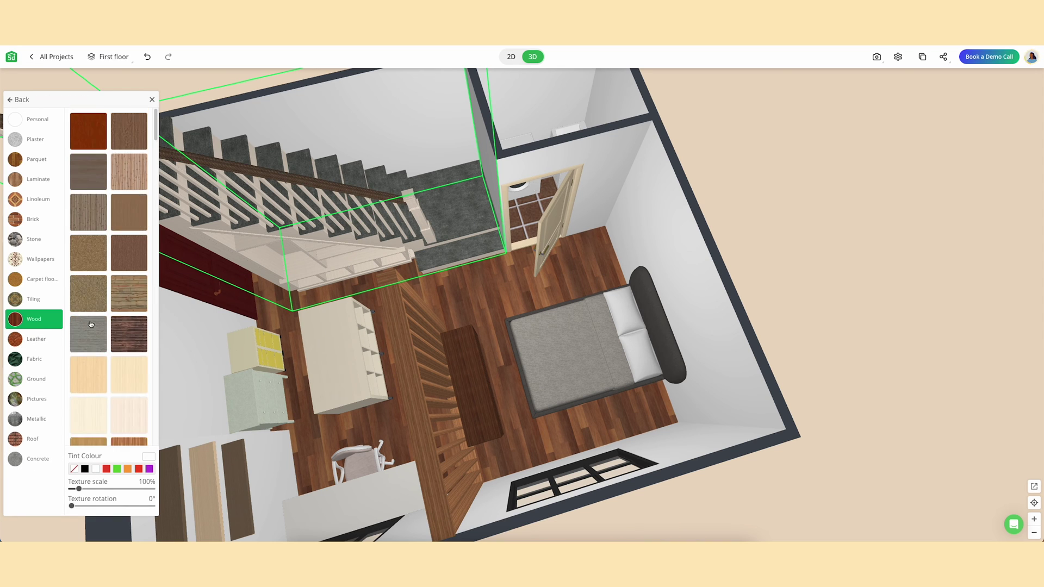
scroll(77, 113, "up", 1)
left_click(118, 297)
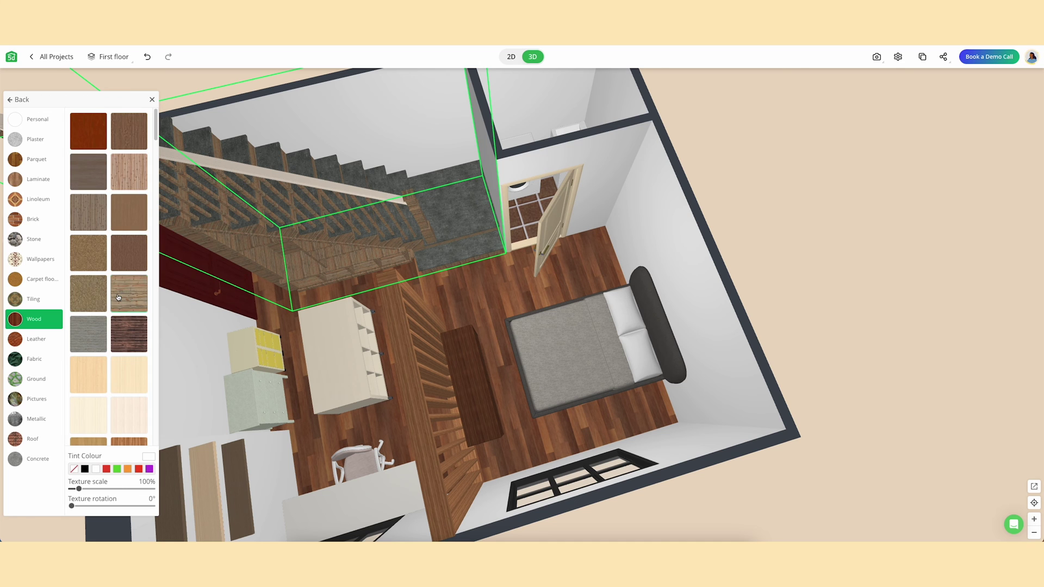
scroll(118, 298, "down", 5)
left_click(124, 255)
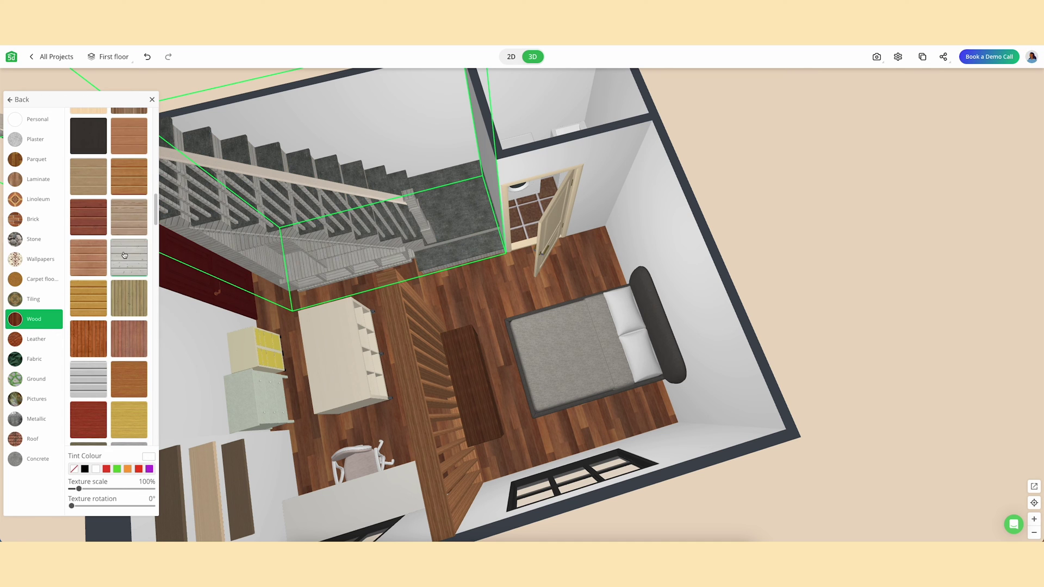
left_click(126, 231)
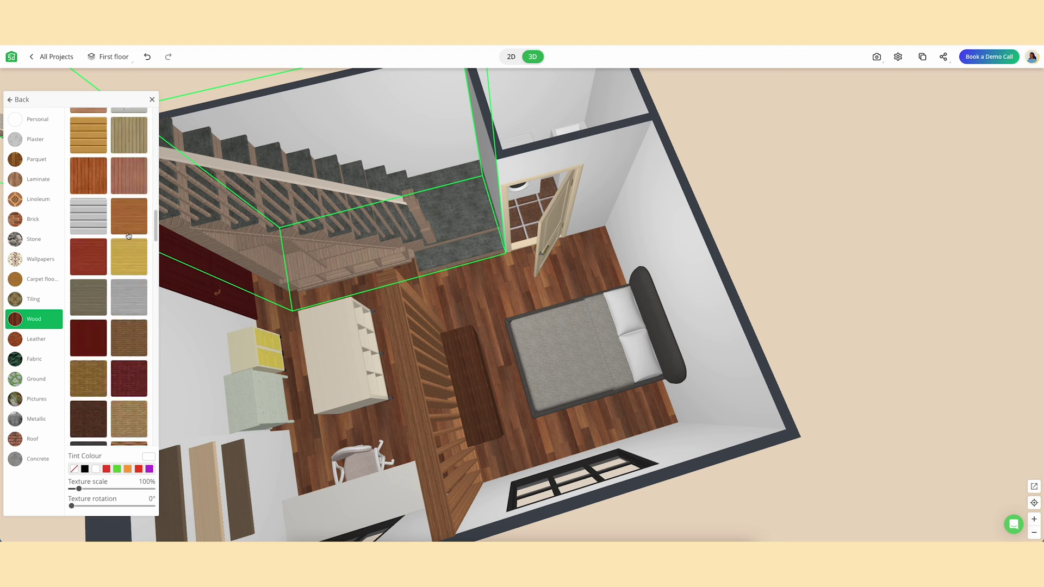
scroll(126, 234, "down", 5)
left_click(130, 305)
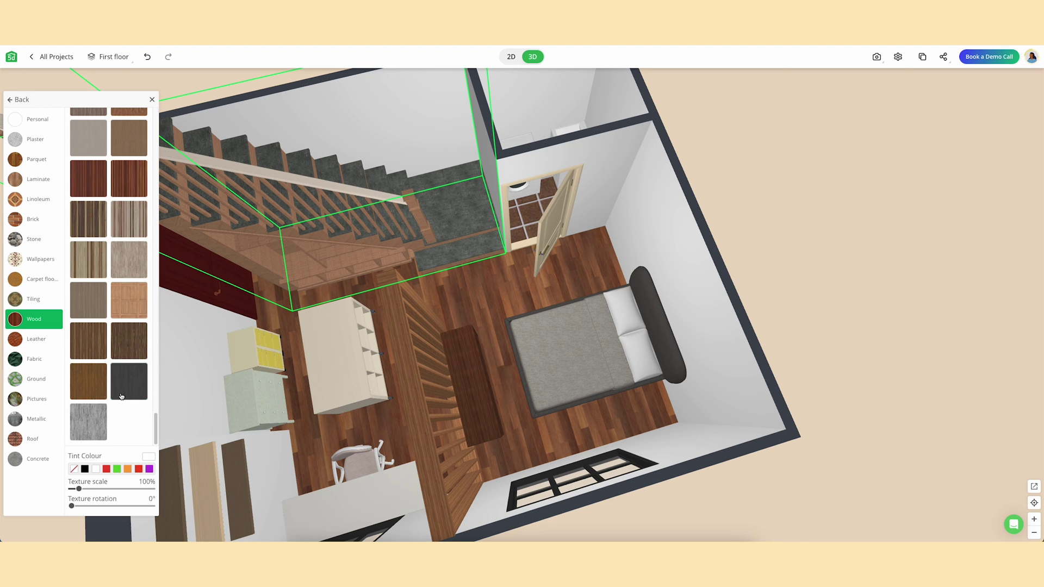
Set the staircase wood's texture scale to 350% and try a tan wood finish.
left_click_drag(80, 489, 100, 489)
scroll(94, 411, "up", 5)
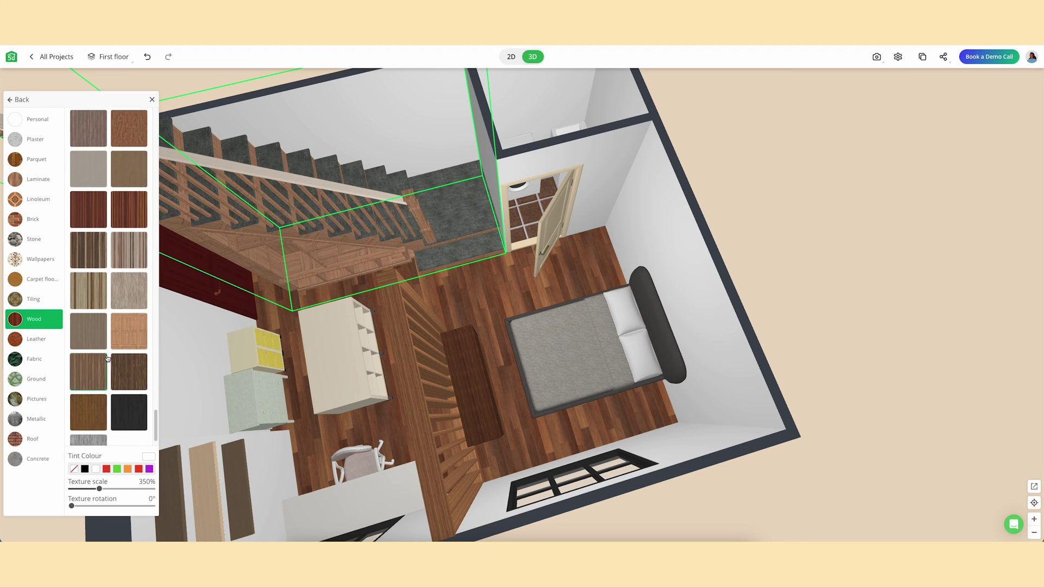
left_click(95, 276)
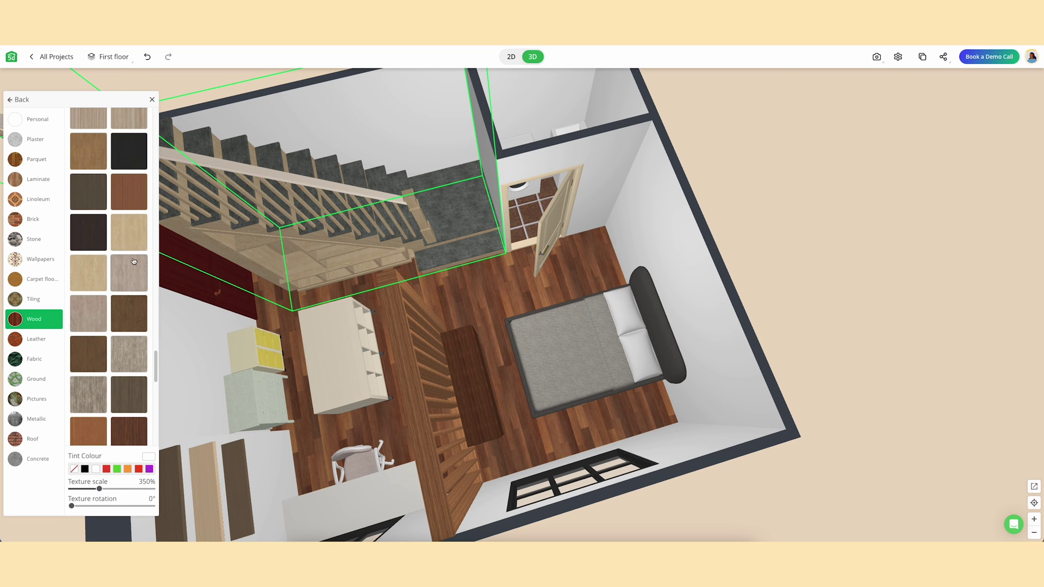
Apply a pale cream wood to the staircase framework with a texture scale of 240%.
scroll(134, 261, "up", 5)
scroll(134, 261, "up", 5)
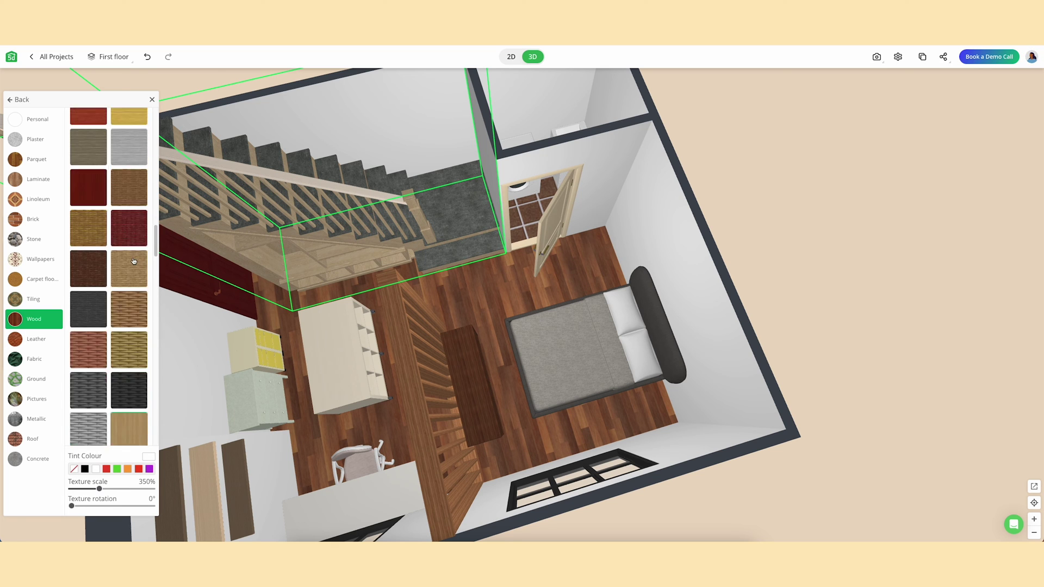
left_click(121, 249)
scroll(122, 250, "up", 4)
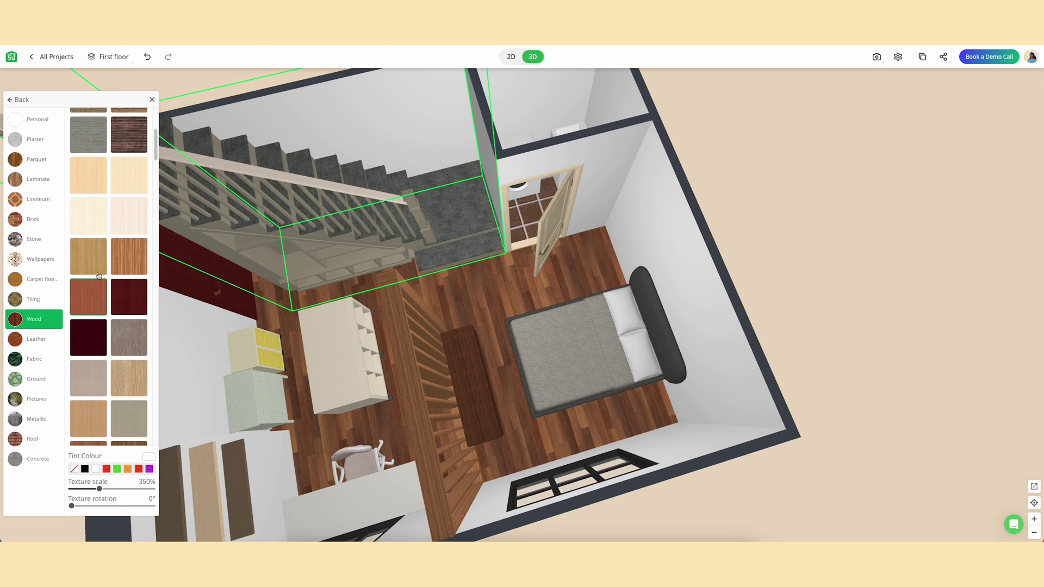
left_click(88, 224)
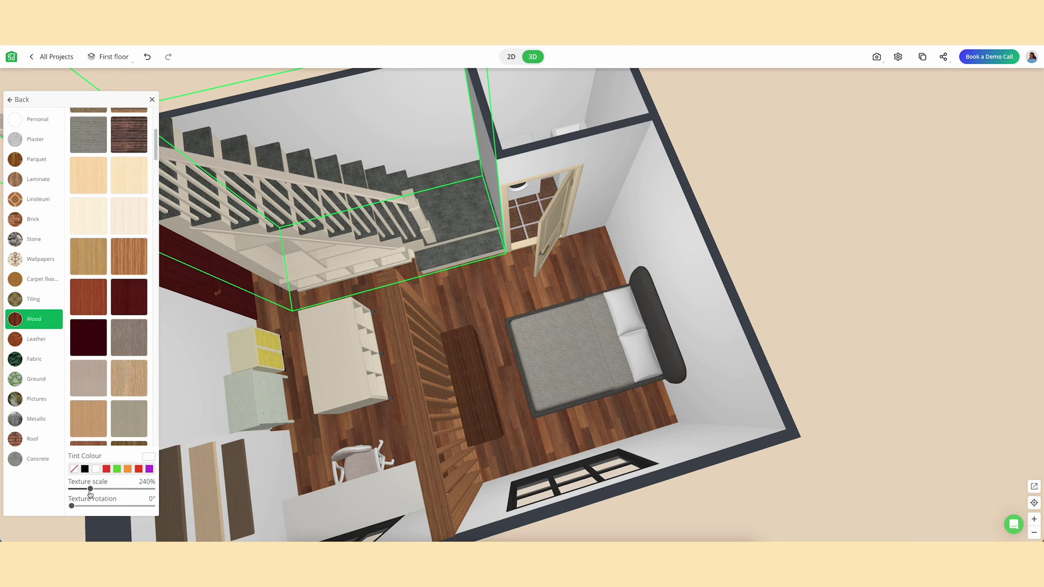
Change the slatted partition beside the bed area to a pale cream wood finish.
left_click(414, 370)
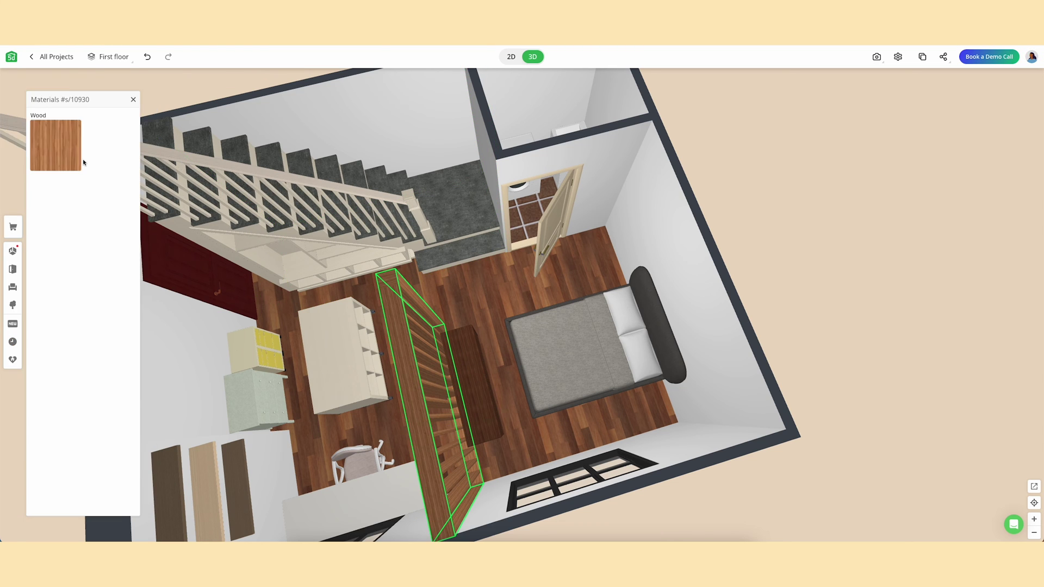
left_click(79, 160)
left_click(86, 423)
left_click(457, 312)
mouse_move(496, 411)
left_mouse_down()
mouse_move(392, 359)
mouse_move(486, 406)
left_mouse_up()
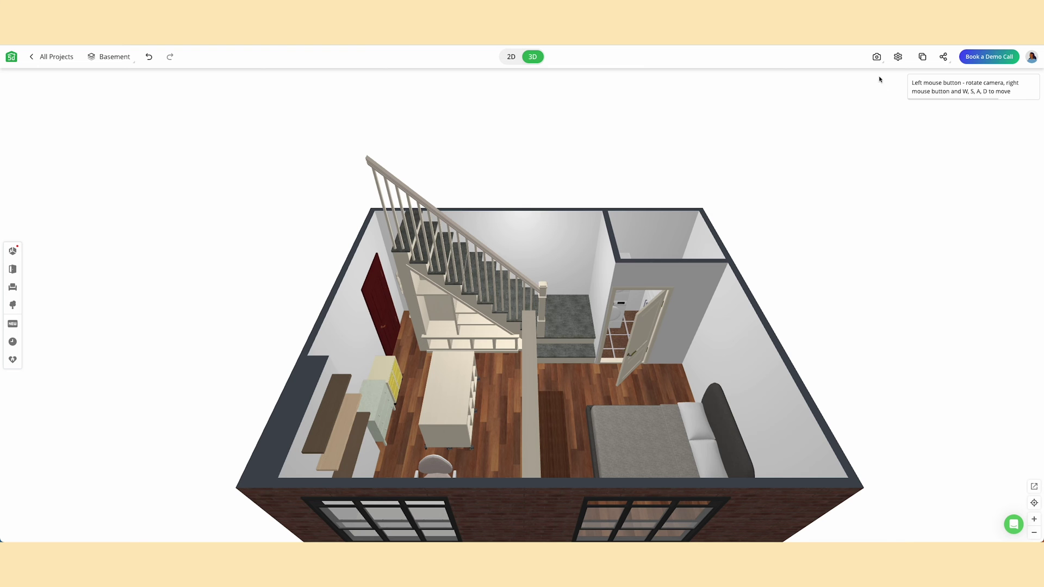
Open the 360° Panorama of the basement and view the whole floor from outside and above.
left_click(877, 56)
left_click(826, 115)
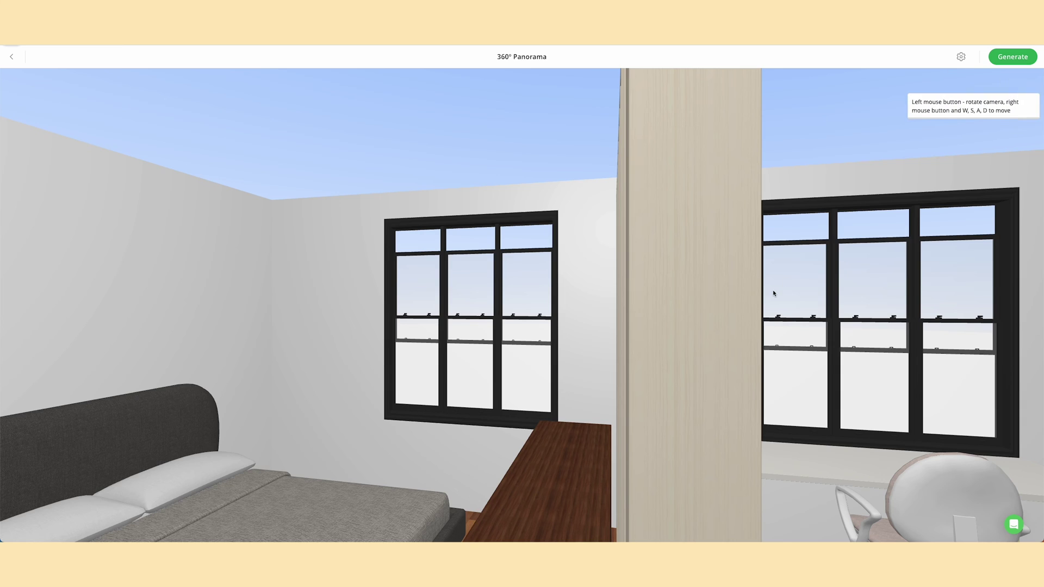
scroll(773, 293, "down", 10)
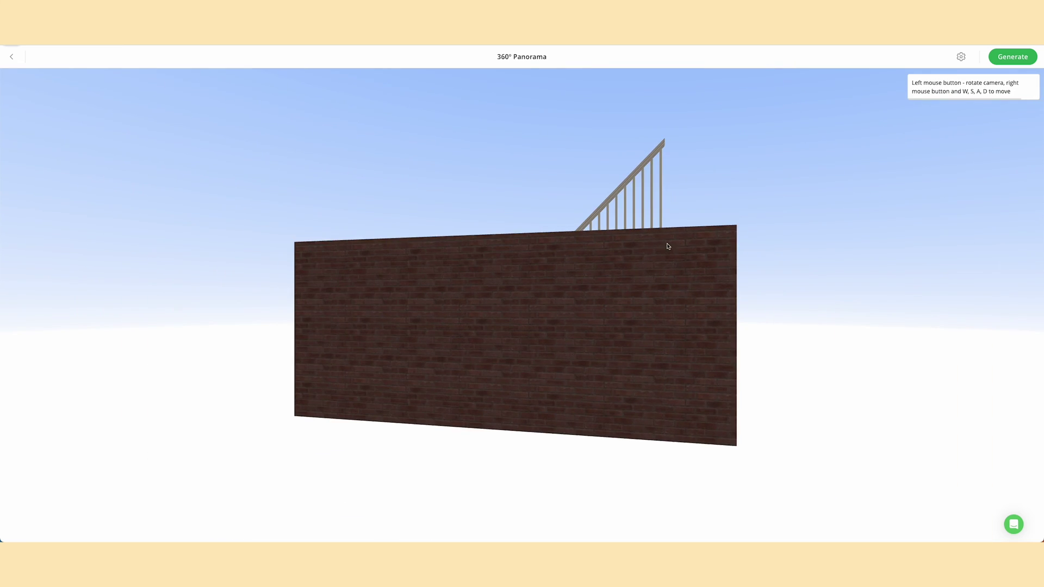
left_click_drag(669, 247, 554, 261)
left_click_drag(678, 299, 642, 326)
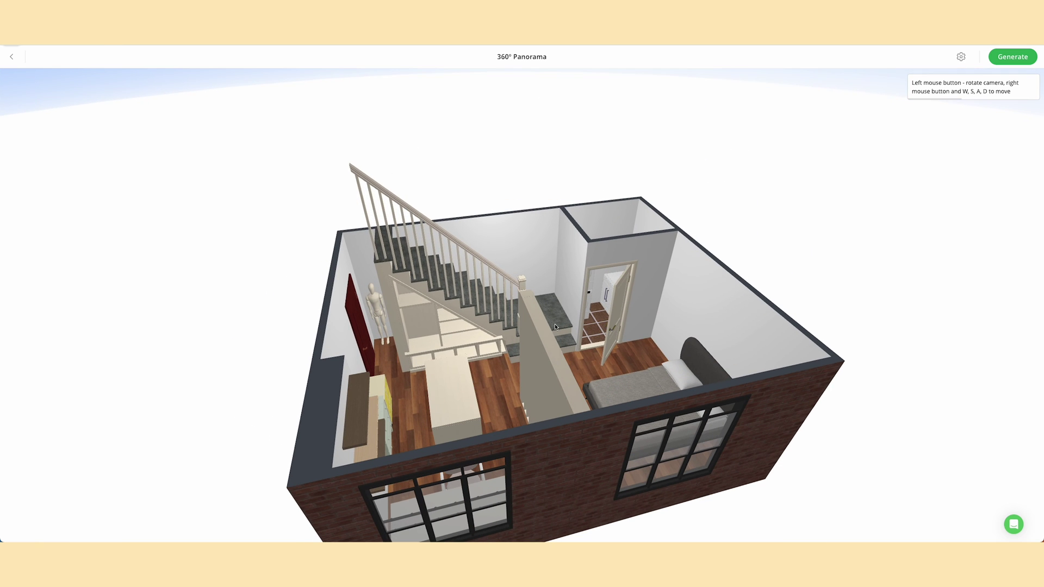
Examine the panorama's ceiling light and night mode options, leave the panorama, and look over the project settings.
left_click(962, 56)
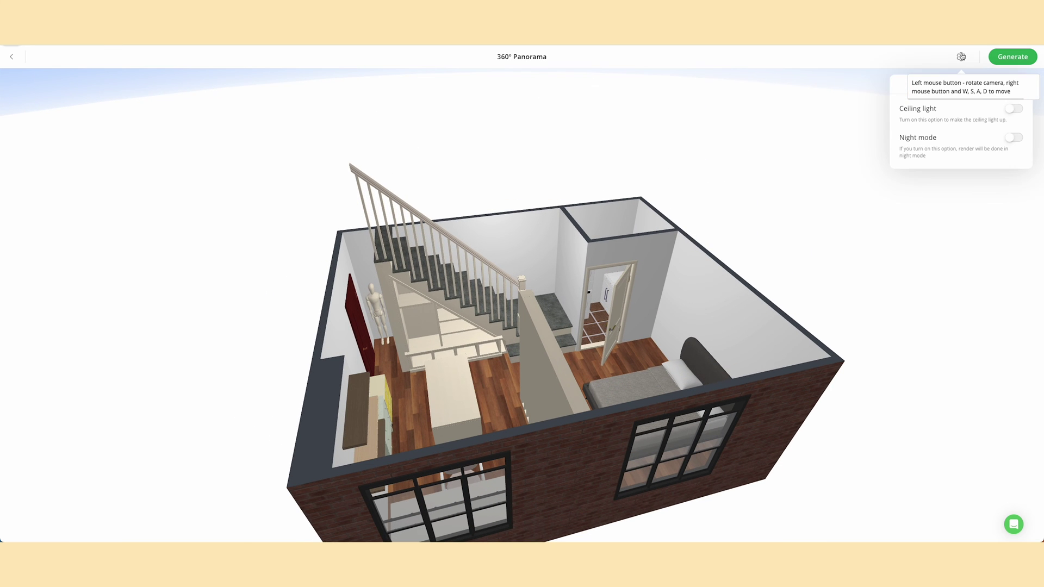
left_click(961, 57)
left_click(11, 56)
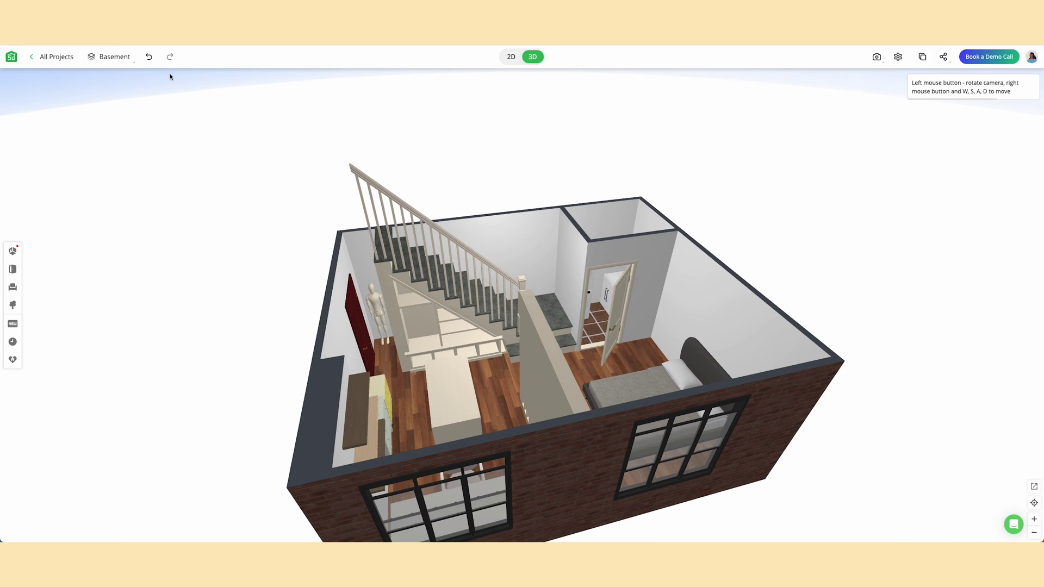
left_click(900, 57)
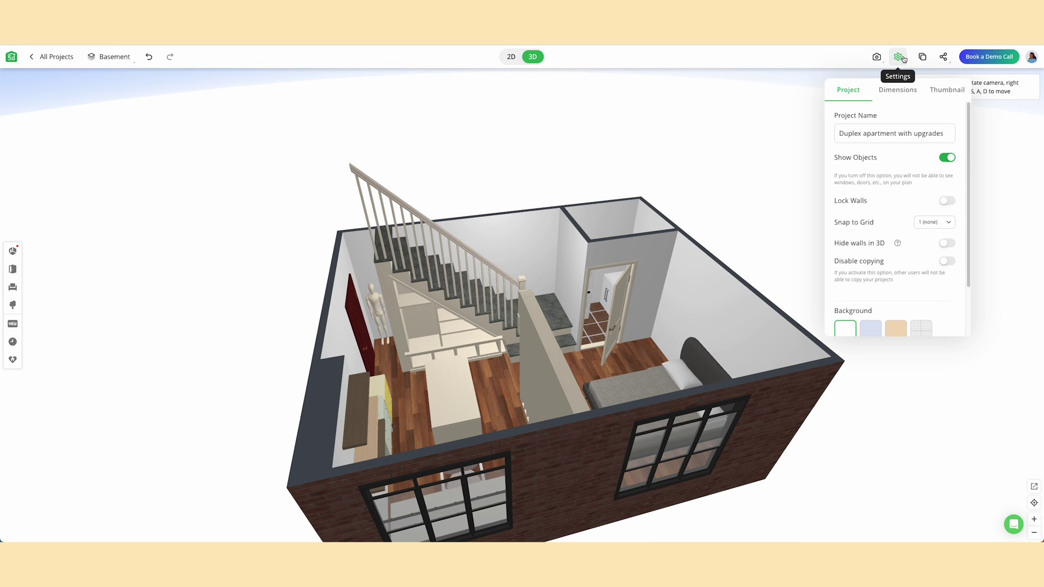
left_click(900, 59)
Switch to the Main Floor and open its 360° Panorama.
left_click(877, 56)
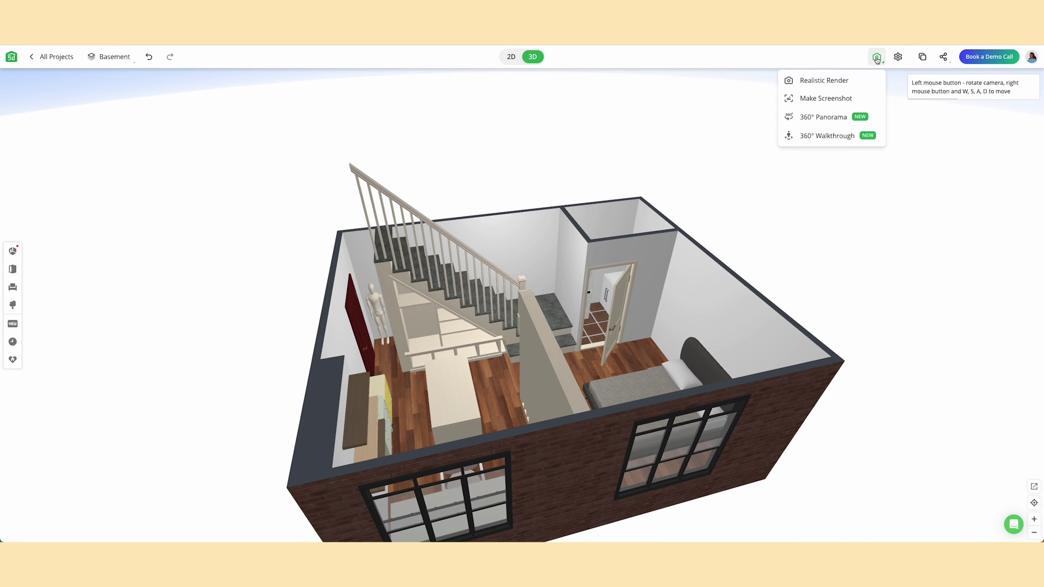
left_click(826, 118)
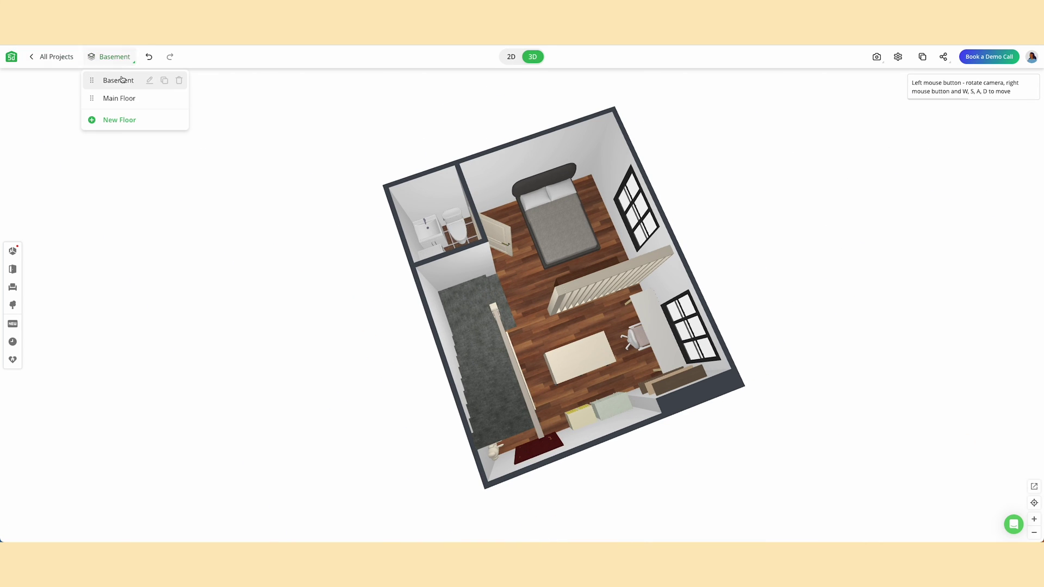
left_click(121, 80)
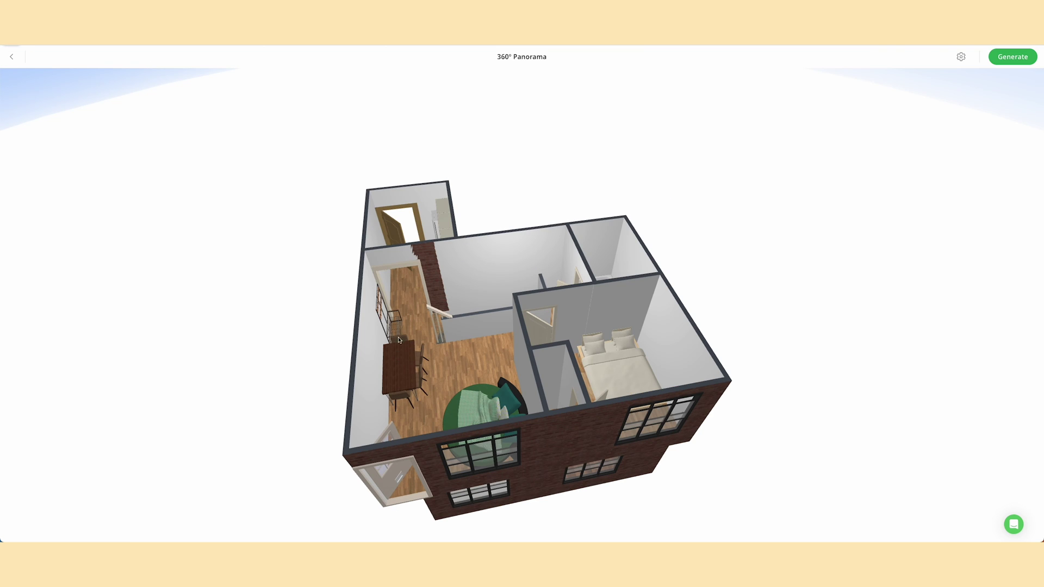
Examine the two-storey brick house in the panorama from several sides and from above.
left_click_drag(411, 528, 479, 507)
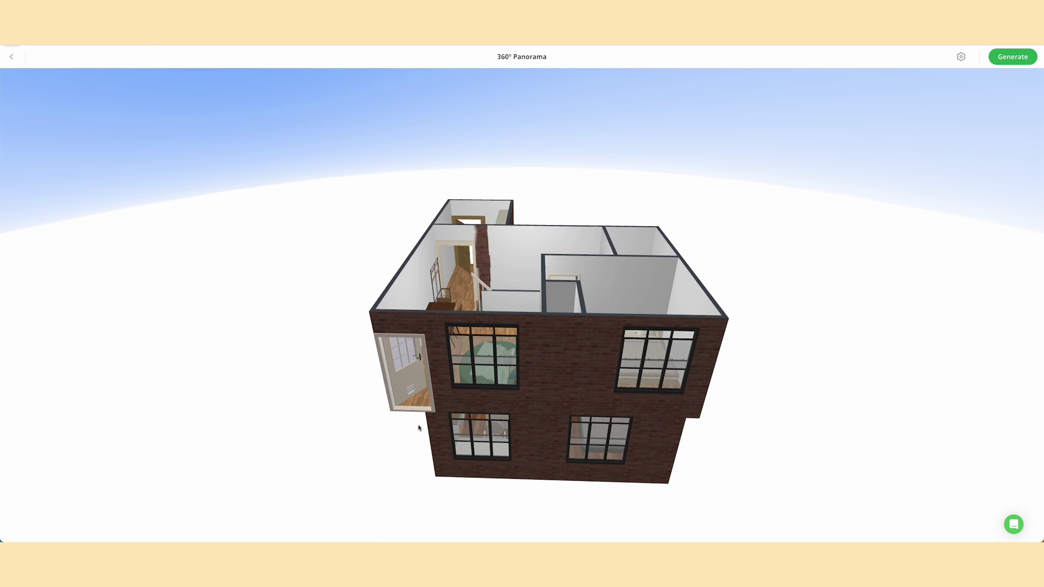
left_click_drag(420, 428, 457, 516)
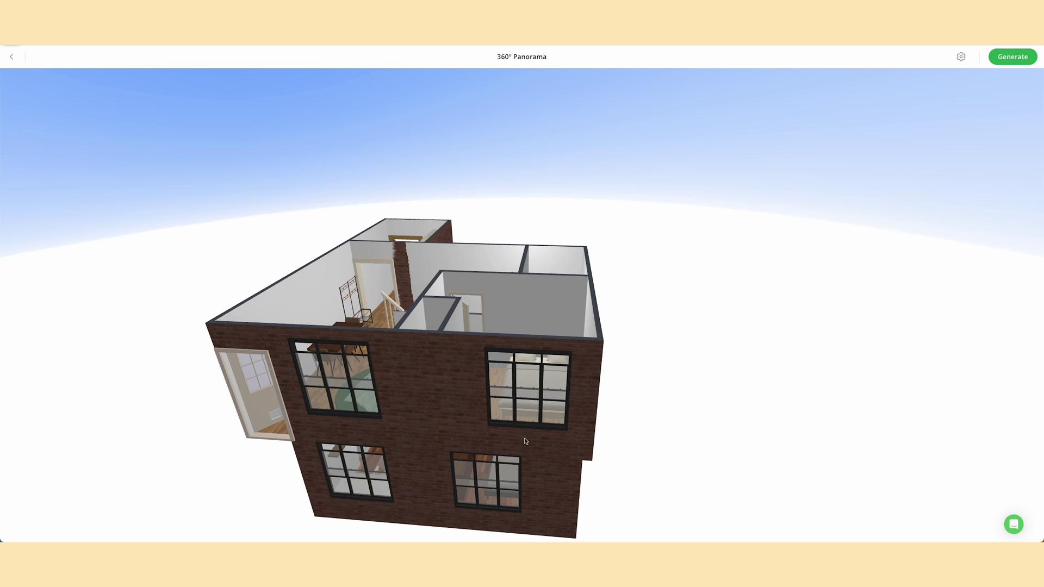
left_click_drag(526, 441, 433, 416)
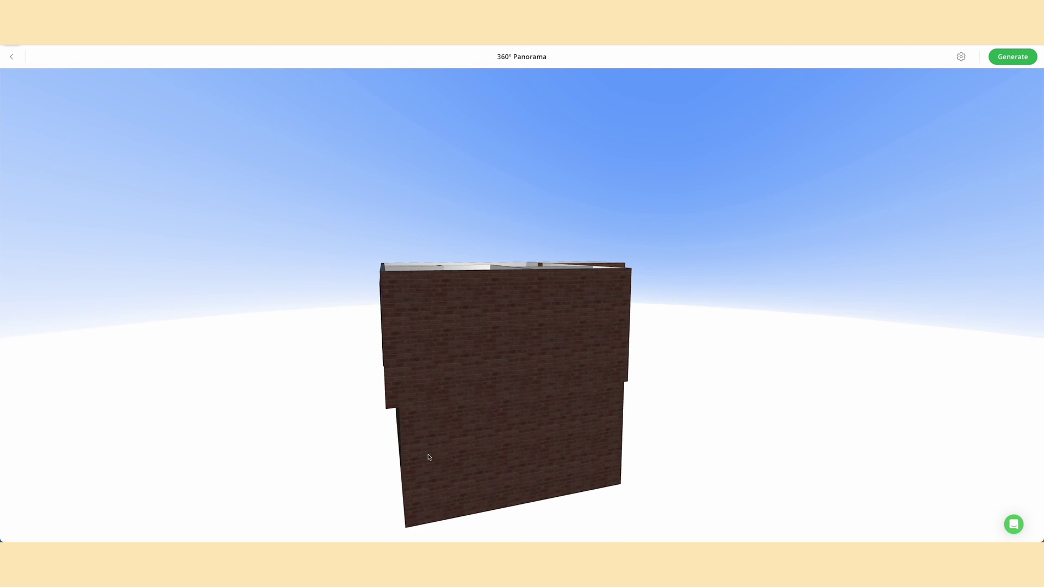
left_click_drag(430, 458, 425, 361)
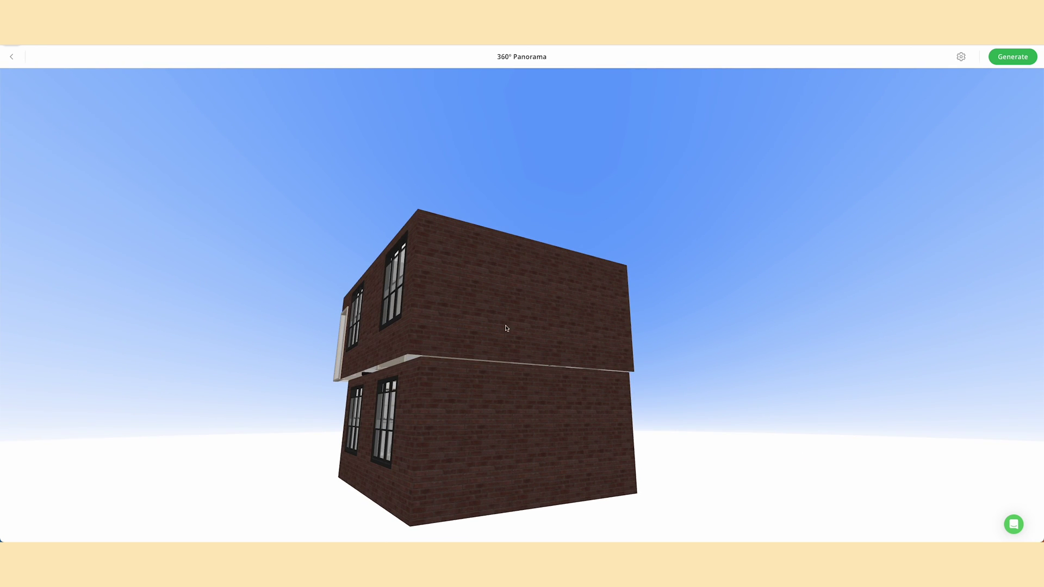
left_click_drag(439, 413, 583, 332)
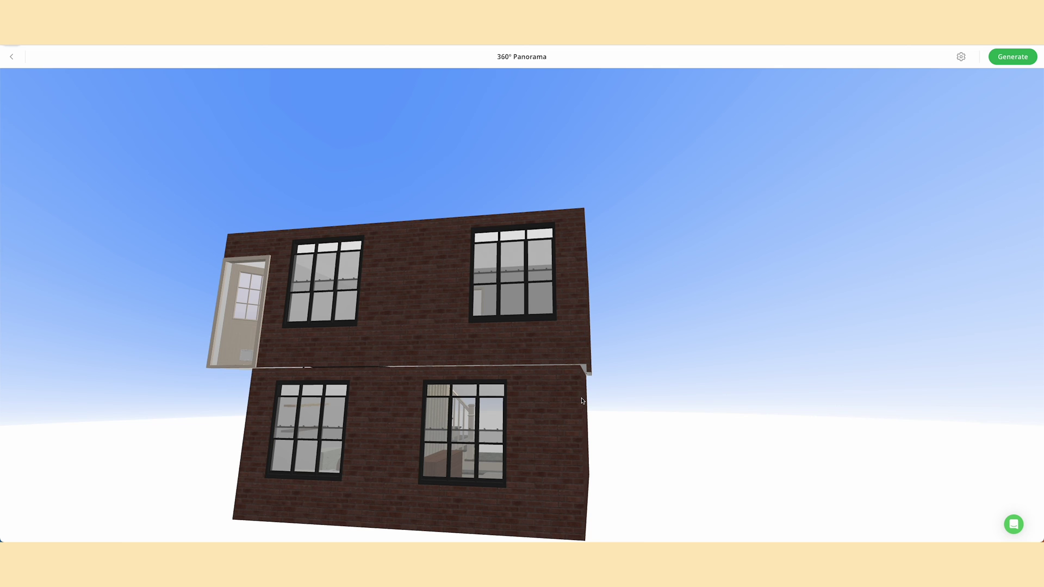
left_click_drag(524, 387, 530, 407)
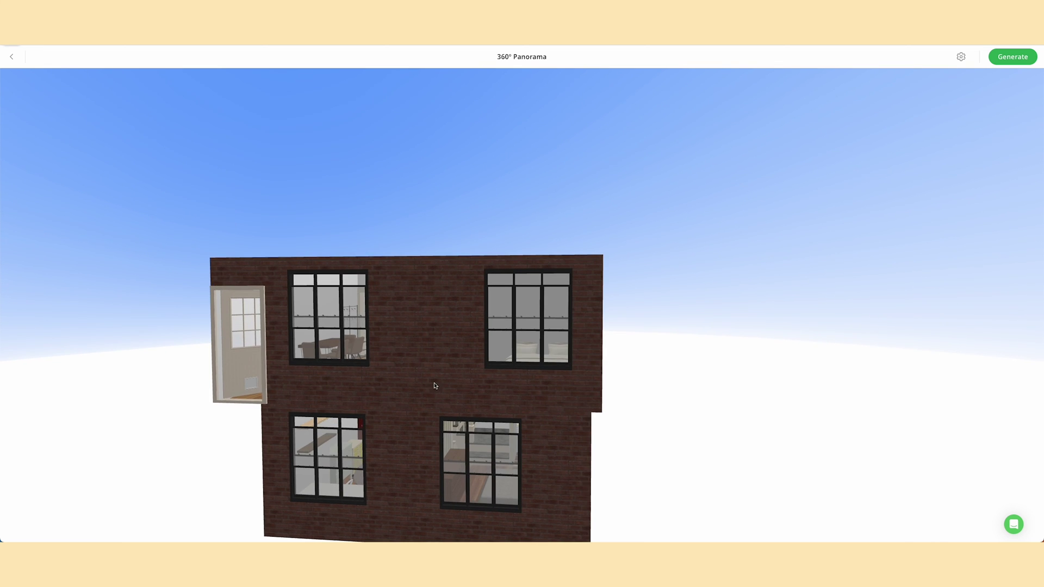
scroll(435, 386, "down", 3)
left_click_drag(517, 337, 582, 396)
scroll(622, 366, "up", 3)
left_click_drag(546, 283, 537, 328)
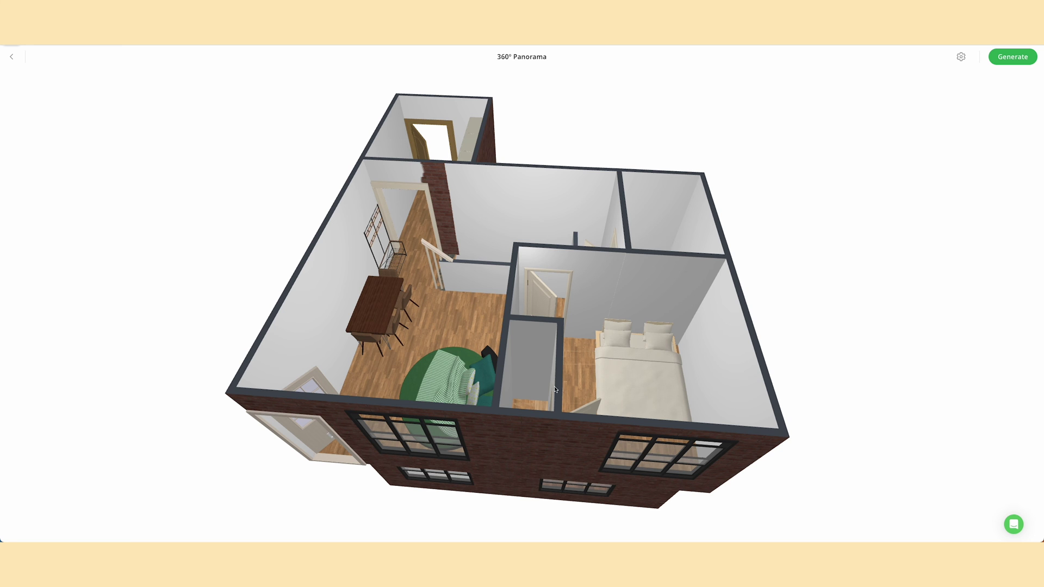
left_click_drag(513, 387, 531, 336)
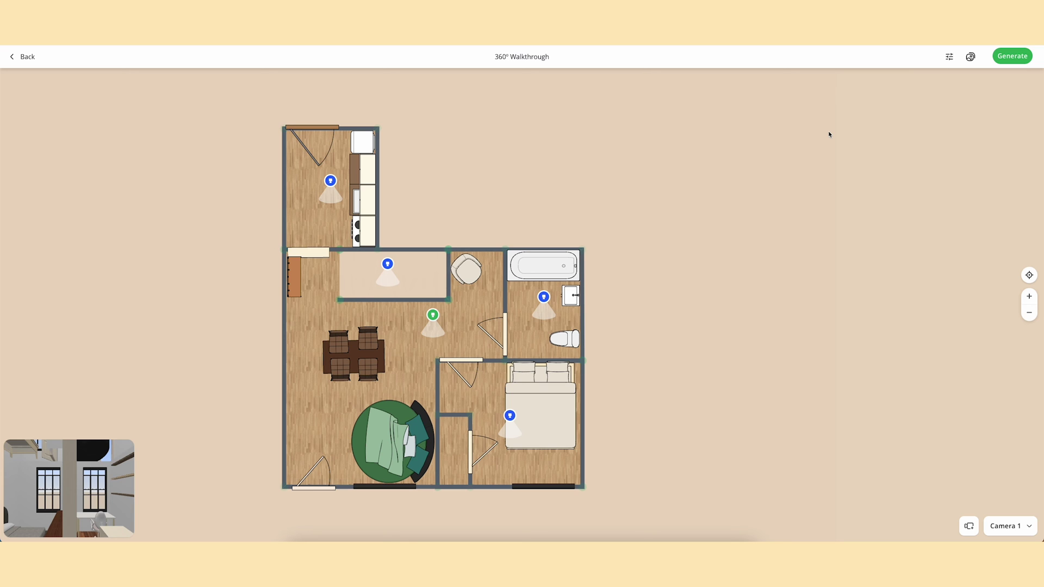
In the 360° Walkthrough, turn Camera 3 in the kitchen towards the counter.
left_click(331, 180)
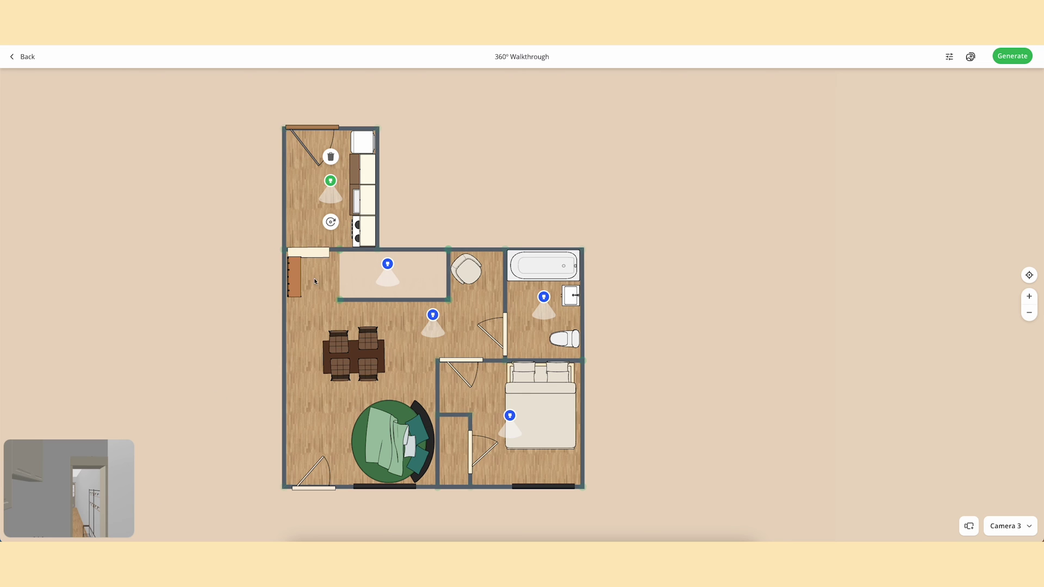
left_click_drag(333, 223, 342, 268)
left_click(424, 244)
Preview the walkthrough views of Camera 5 in the stair opening, Camera 1 in the living area and Camera 2 in the bedroom.
left_click(387, 264)
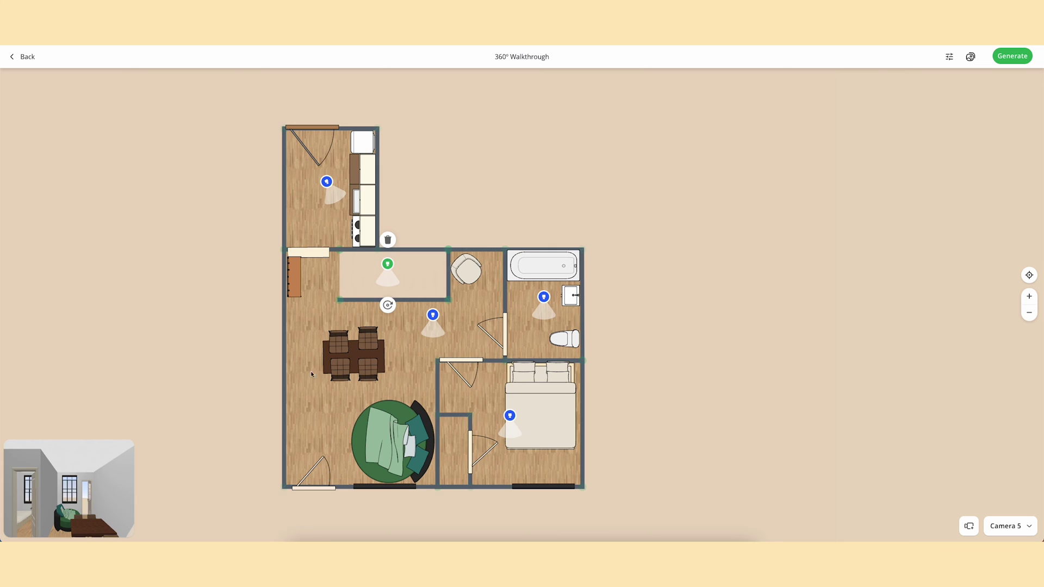
left_click_drag(139, 487, 182, 431)
left_click(477, 260)
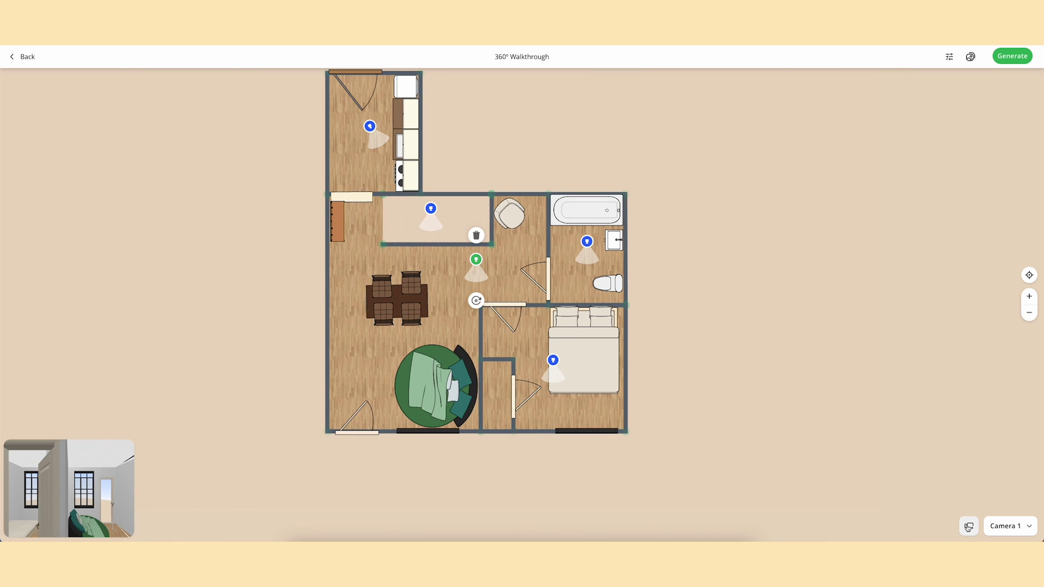
left_click(1009, 526)
left_click(983, 448)
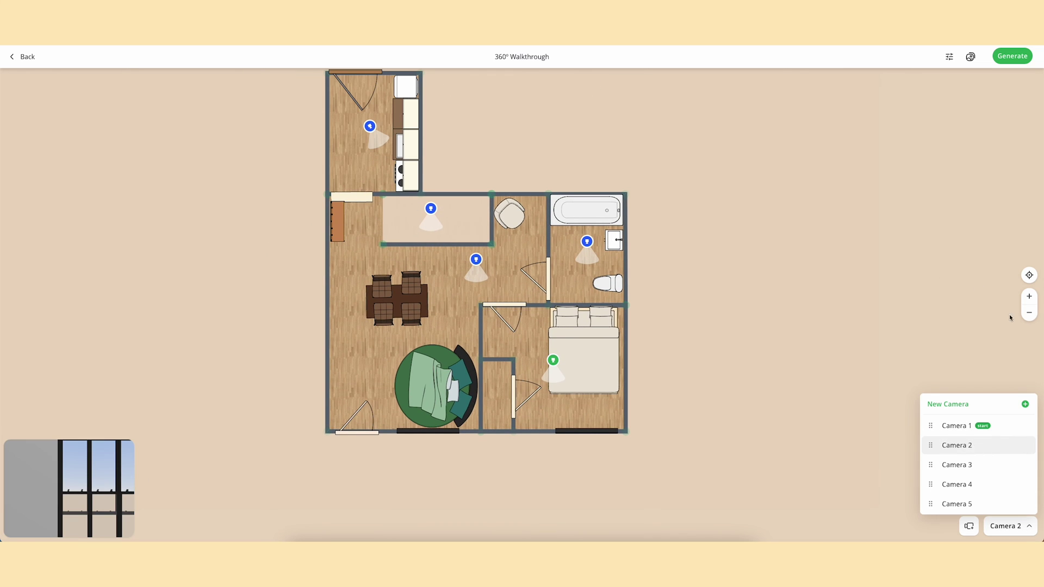
Move Camera 3 closer to the kitchen's outer wall and Camera 5 out of the stair opening to beside the orange cabinet.
left_click(1029, 313)
left_click(1029, 296)
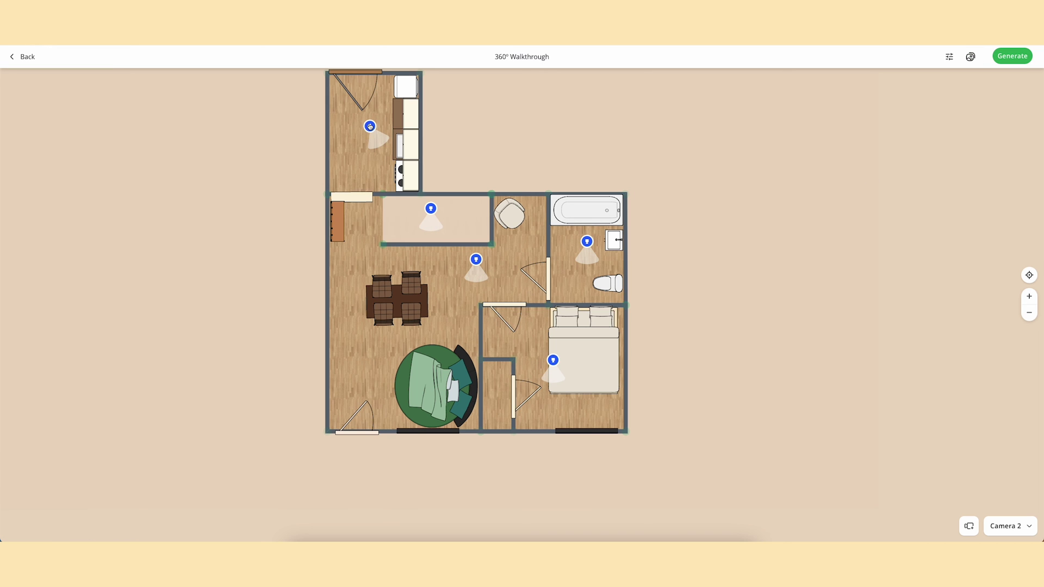
mouse_move(371, 127)
left_mouse_down()
mouse_move(347, 129)
mouse_move(357, 130)
left_mouse_up()
left_click_drag(431, 209, 363, 214)
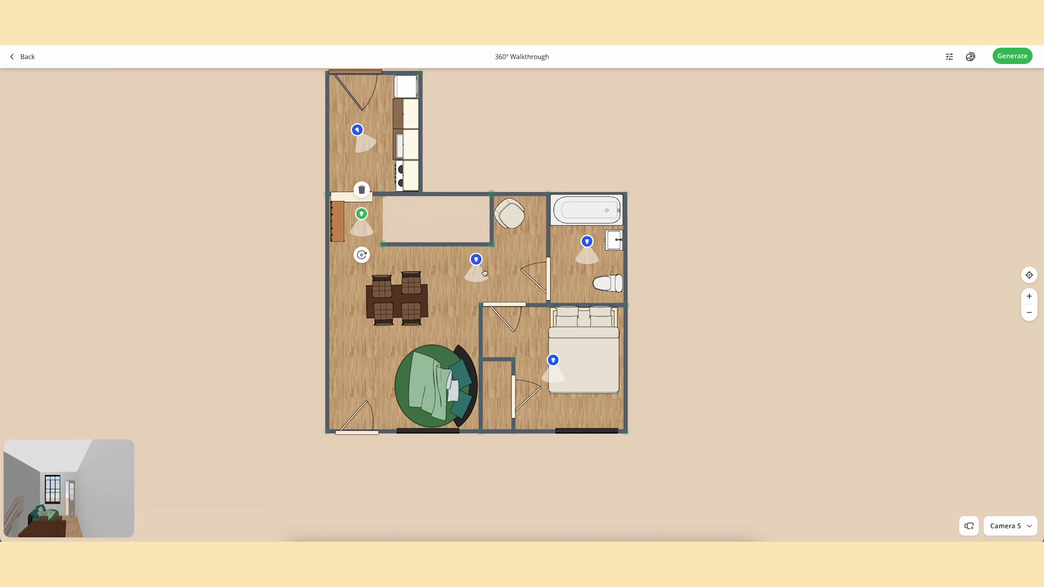
Shift Camera 1 slightly towards the dining table, and move Camera 2 to the bedroom doorway, turned towards the bed.
left_click_drag(477, 260, 465, 267)
left_click_drag(554, 361, 509, 321)
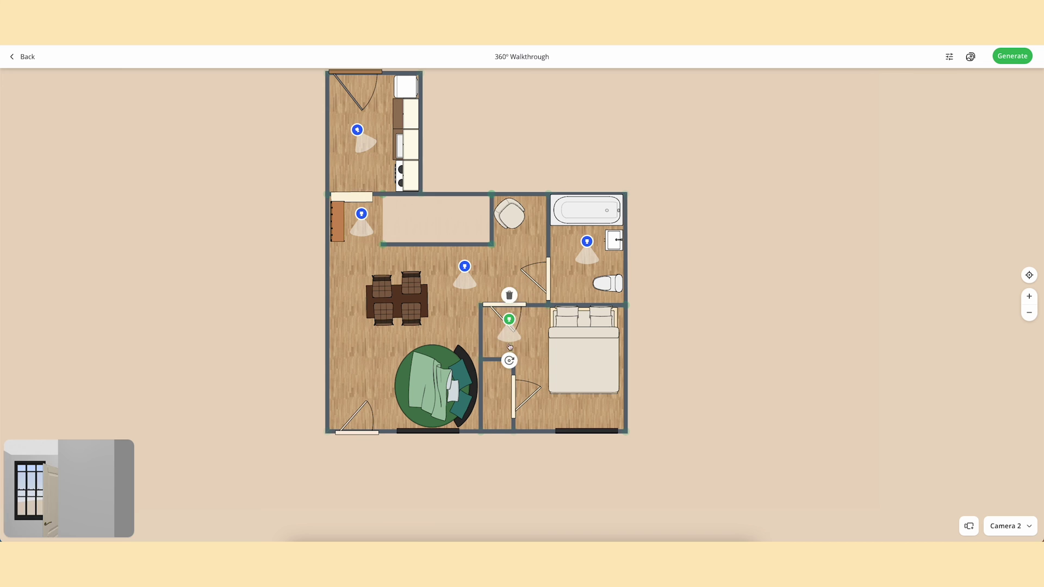
left_click_drag(509, 360, 535, 344)
Place Camera 4 at the bathroom doorway facing in, and Camera 1 between the dining table and the round bed.
left_click_drag(587, 242, 532, 270)
mouse_move(465, 266)
left_mouse_down()
mouse_move(490, 264)
mouse_move(464, 293)
mouse_move(480, 266)
left_mouse_up()
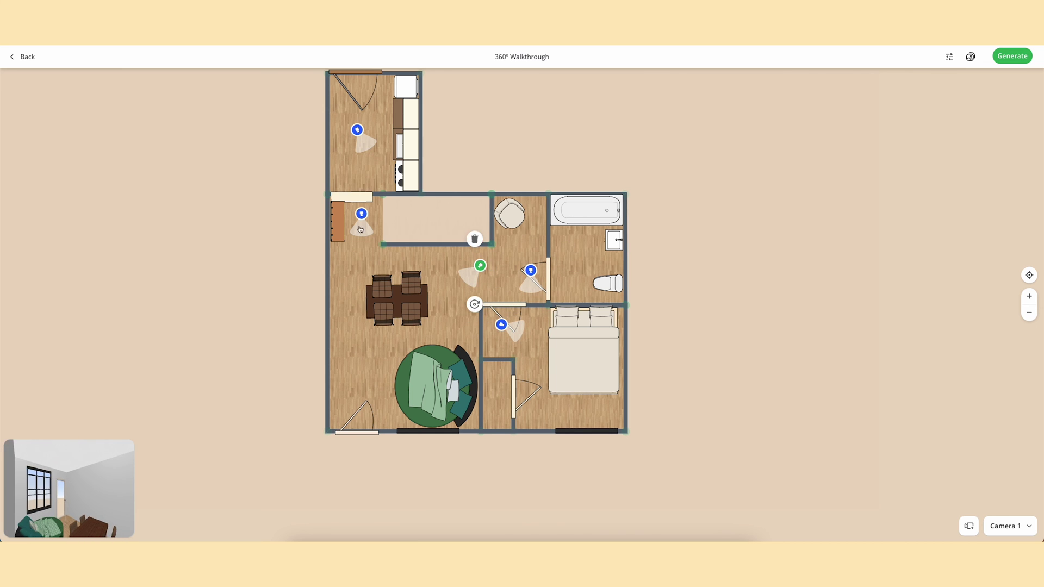
mouse_move(360, 230)
left_mouse_down()
mouse_move(340, 251)
mouse_move(358, 219)
left_mouse_up()
left_click_drag(530, 273, 550, 276)
left_click_drag(549, 313, 579, 273)
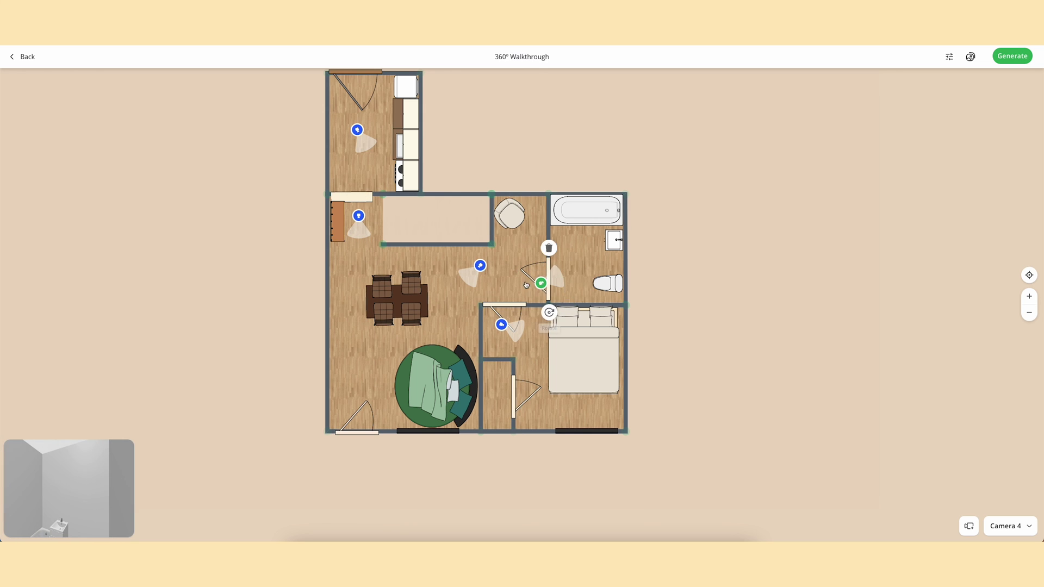
mouse_move(480, 265)
left_mouse_down()
mouse_move(435, 317)
mouse_move(444, 321)
left_mouse_up()
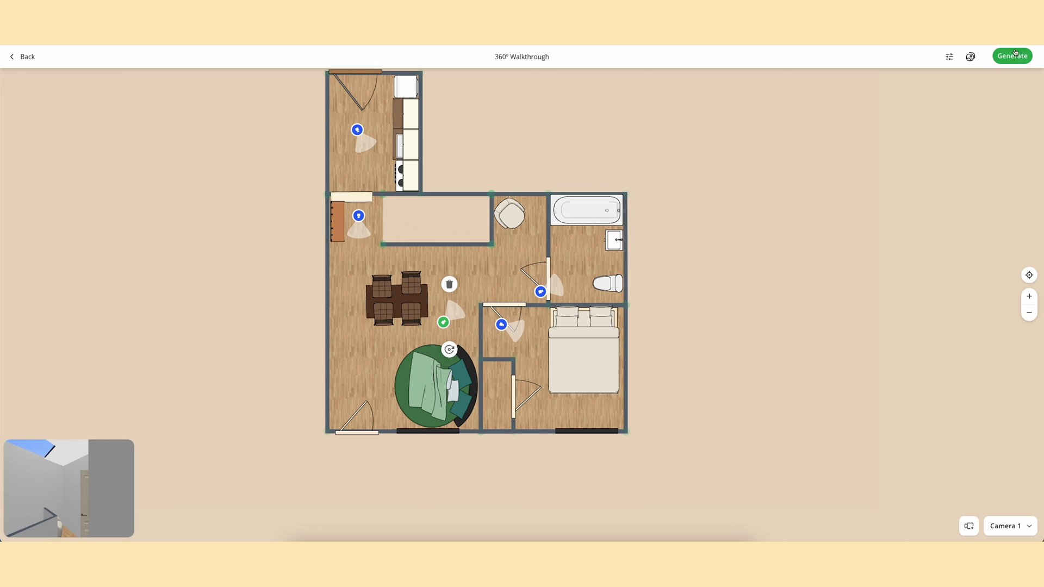
Turn on sunlight for the walkthrough and set the sun position to 45 and the sun latitude to 25.
left_click(949, 57)
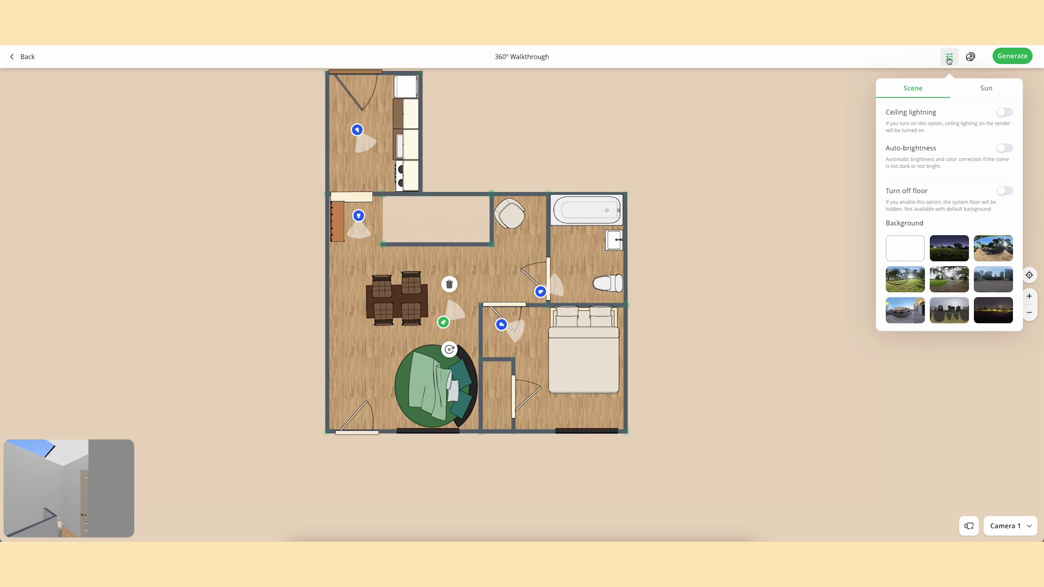
left_click(986, 88)
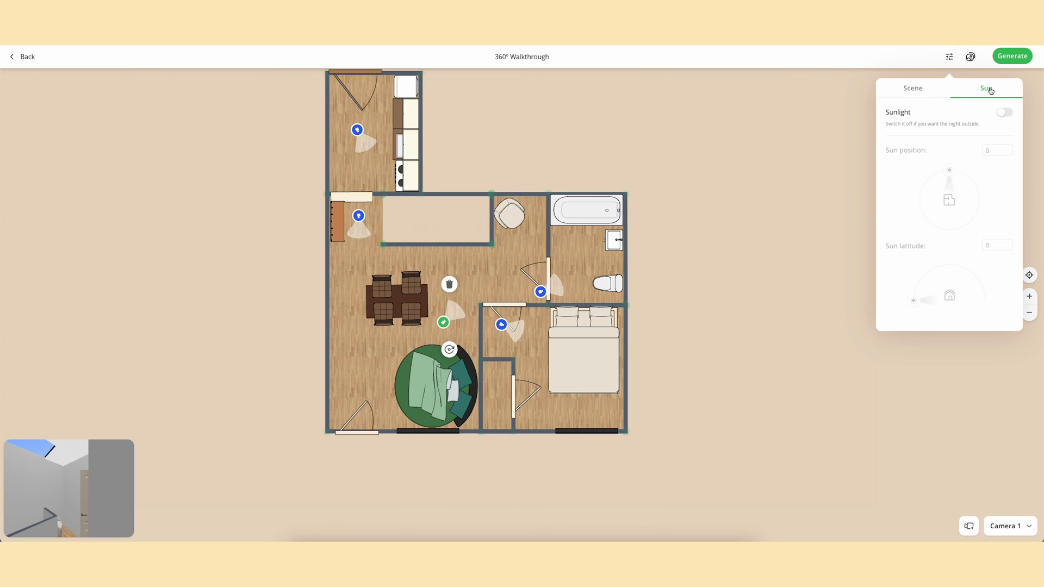
left_click(1005, 112)
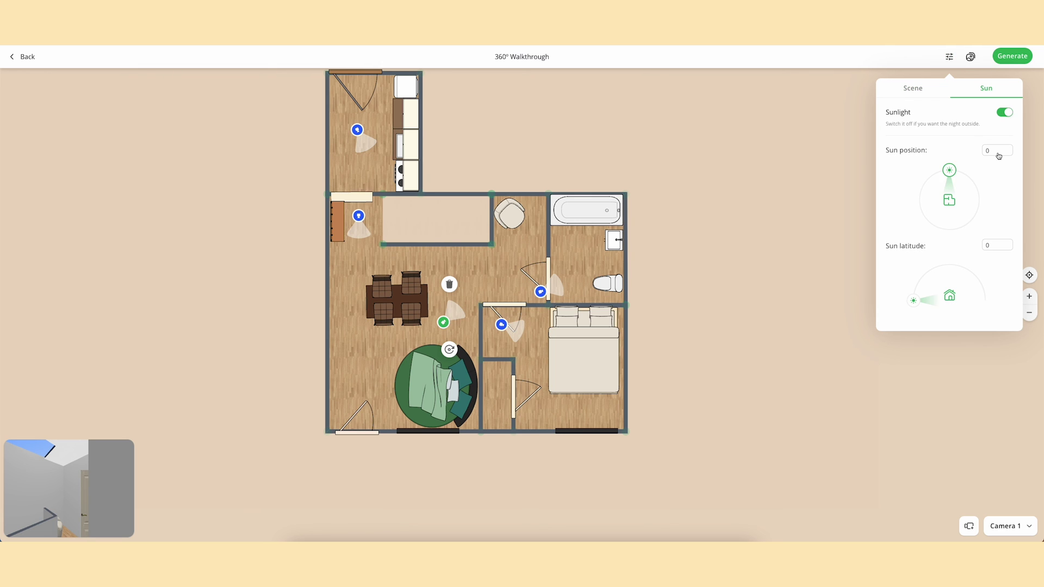
left_click_drag(951, 172, 970, 179)
left_click_drag(914, 301, 917, 285)
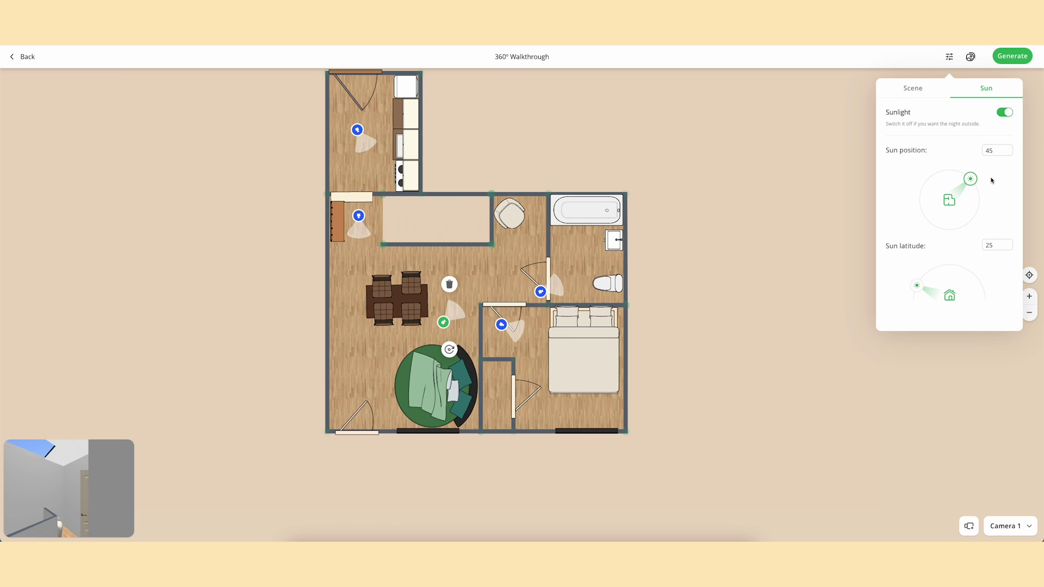
left_click_drag(971, 179, 977, 241)
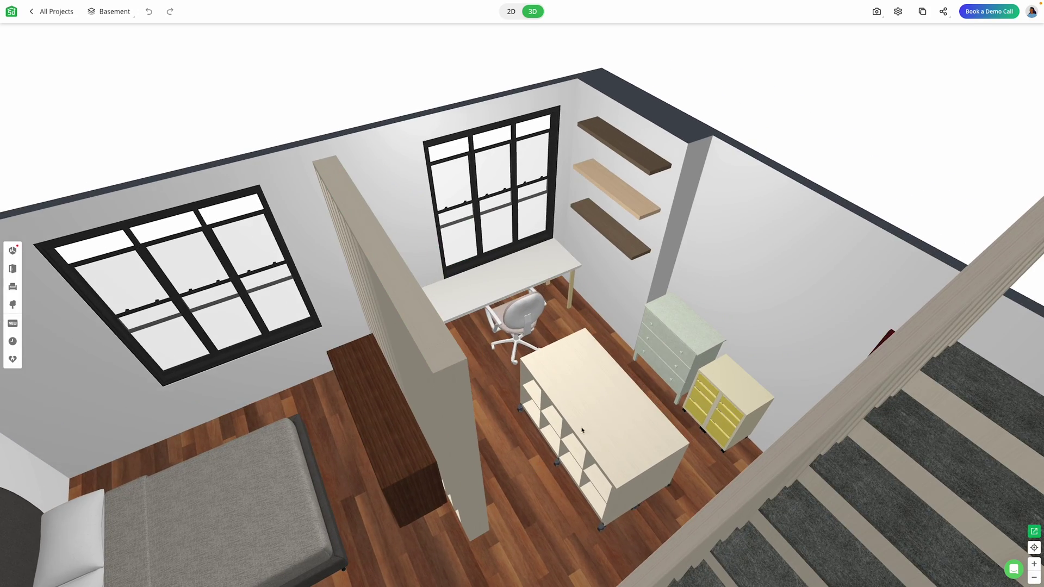
Switch from the Basement to the Main Floor in 3D and view the green-walled living area with the round bed.
left_click(125, 12)
left_click(117, 54)
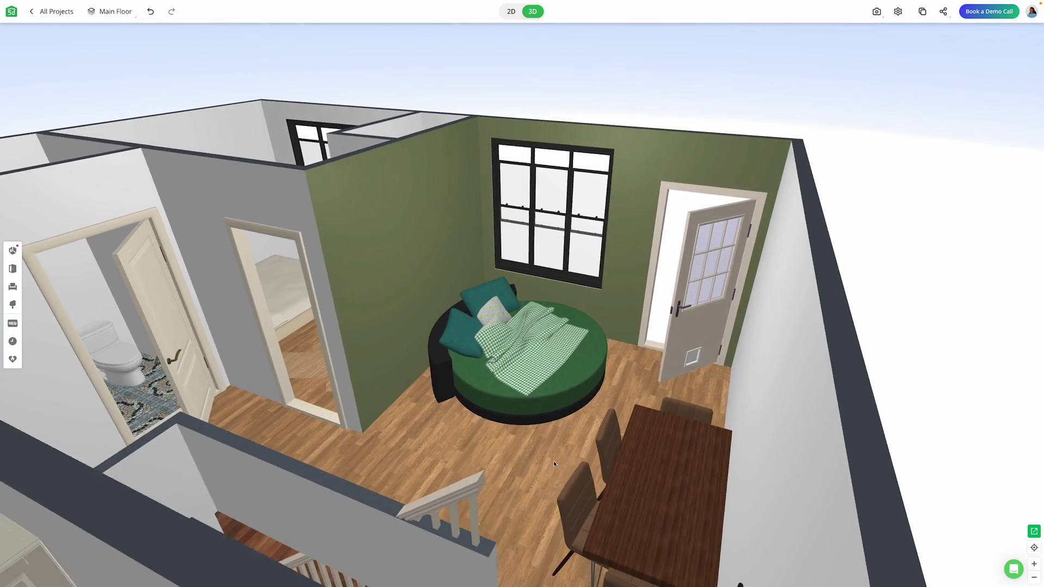
left_click_drag(554, 464, 534, 471)
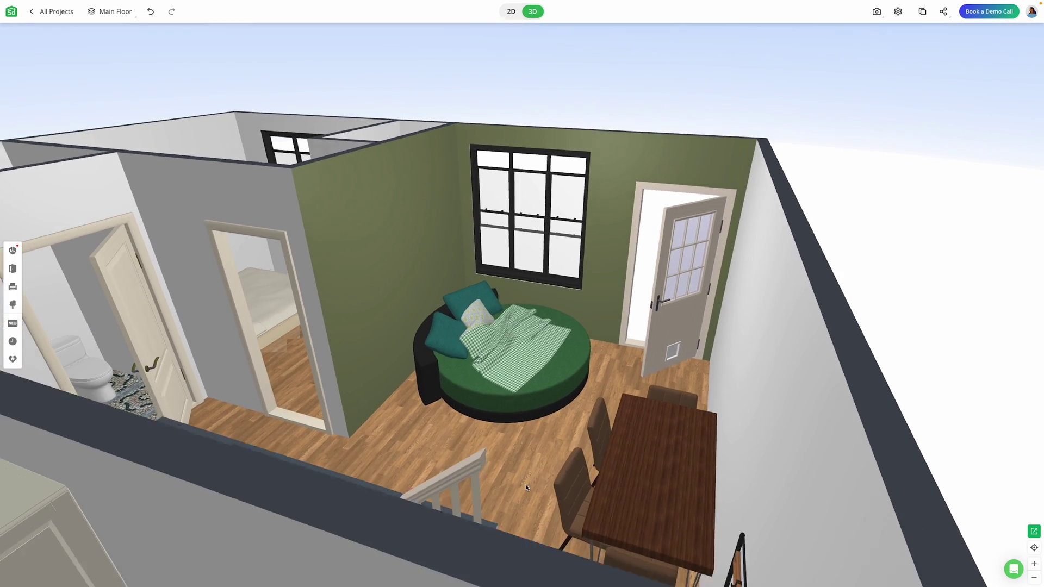